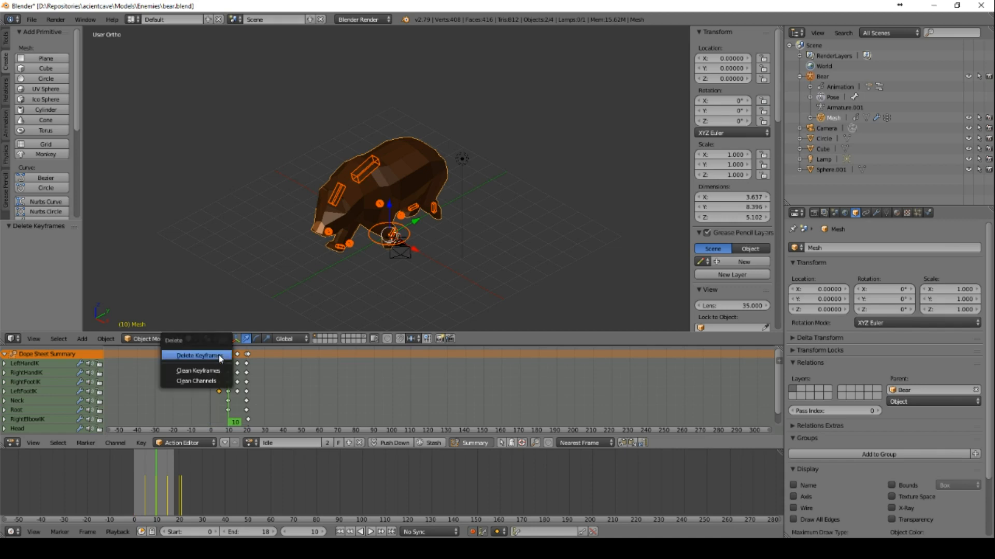
Step: Delete all keyframes of the Idle action and move the current frame to 0
left_click(220, 358)
left_click(229, 354)
key("x")
left_click(241, 357)
key("x")
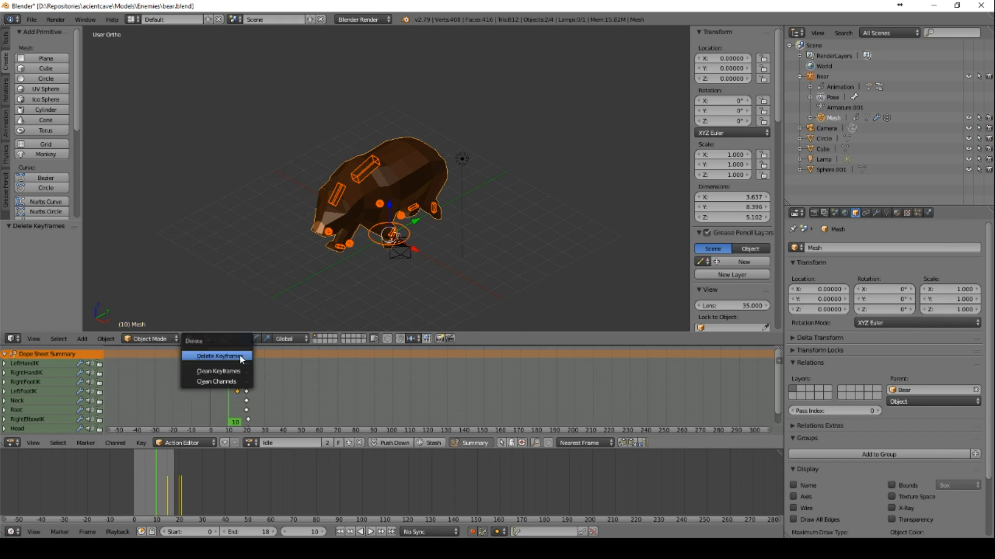
left_click(239, 355)
left_click(248, 354)
key("x")
left_click(248, 355)
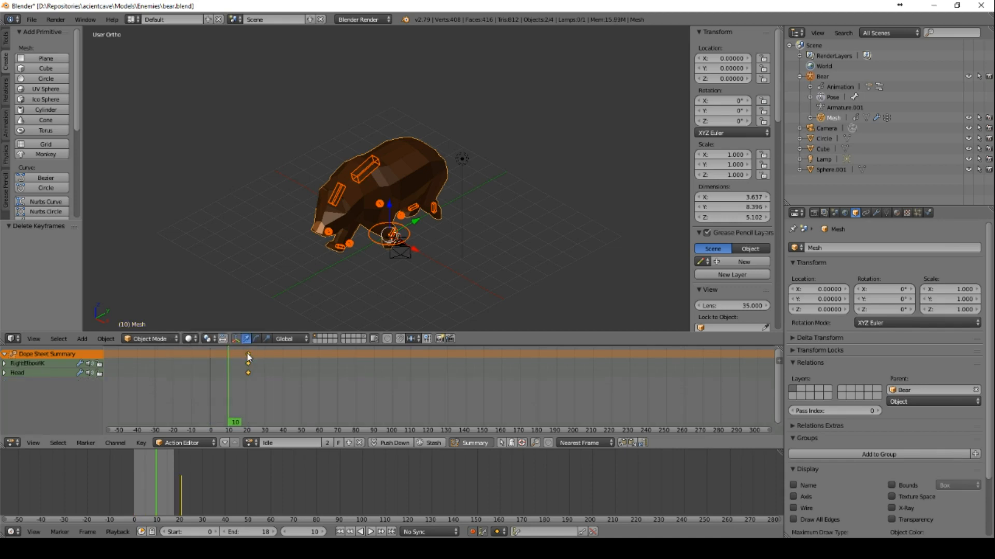
key("x")
left_click(227, 351)
left_click_drag(227, 350, 211, 356)
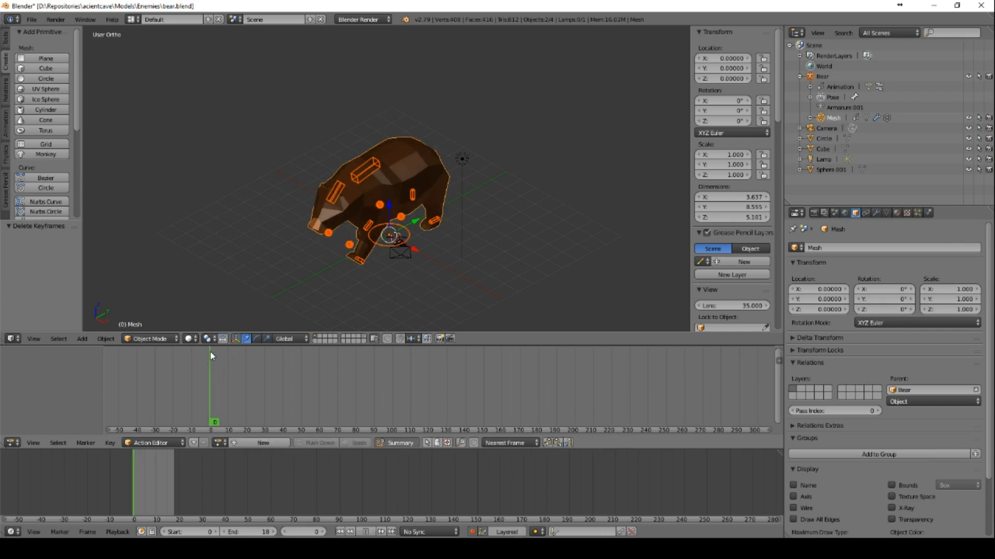
key("alt+g")
key("alt+r")
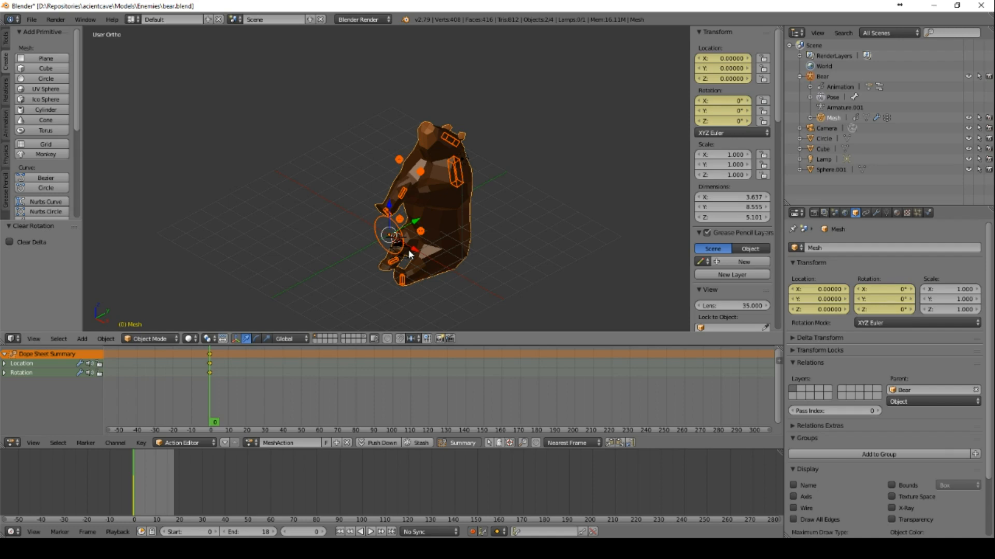
key("ctrl+z")
Step: Make the Bear armature active and select all of its pose bones
left_click(810, 78)
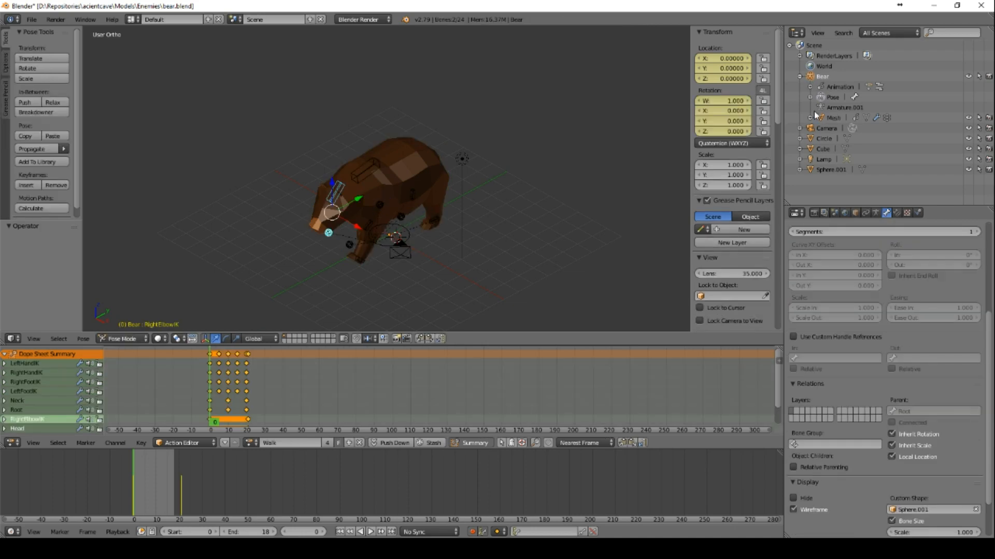
key("a")
key("a")
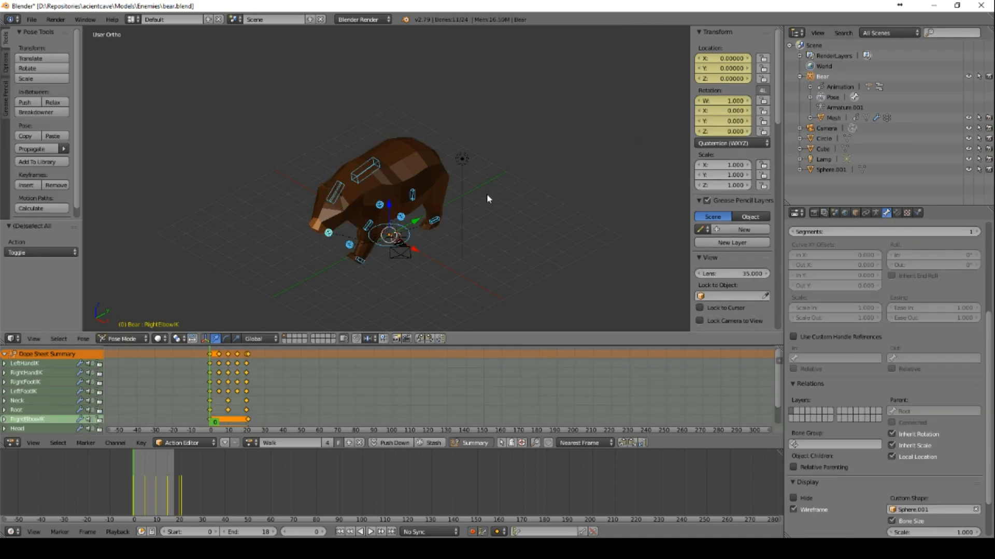
key("alt+r")
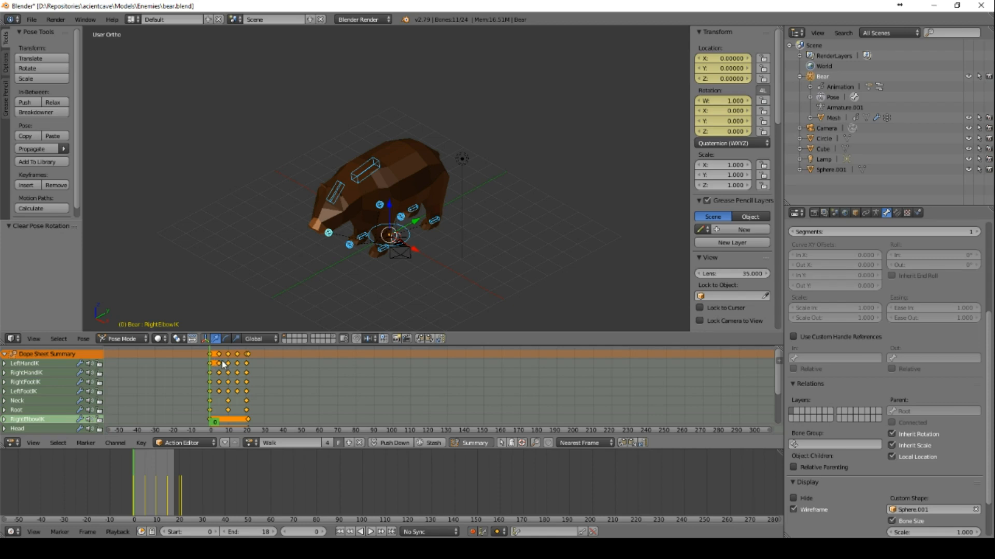
key("ctrl+z")
key("ctrl+z")
key("alt+a")
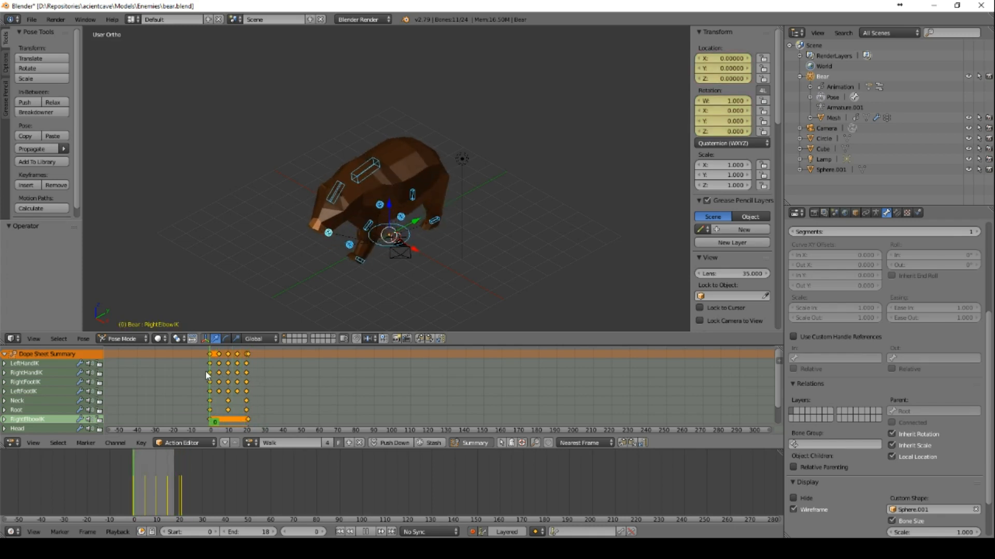
key("Escape")
Step: Load the Idle action and clear location and rotation of all selected bones at frame 0
left_click(249, 443)
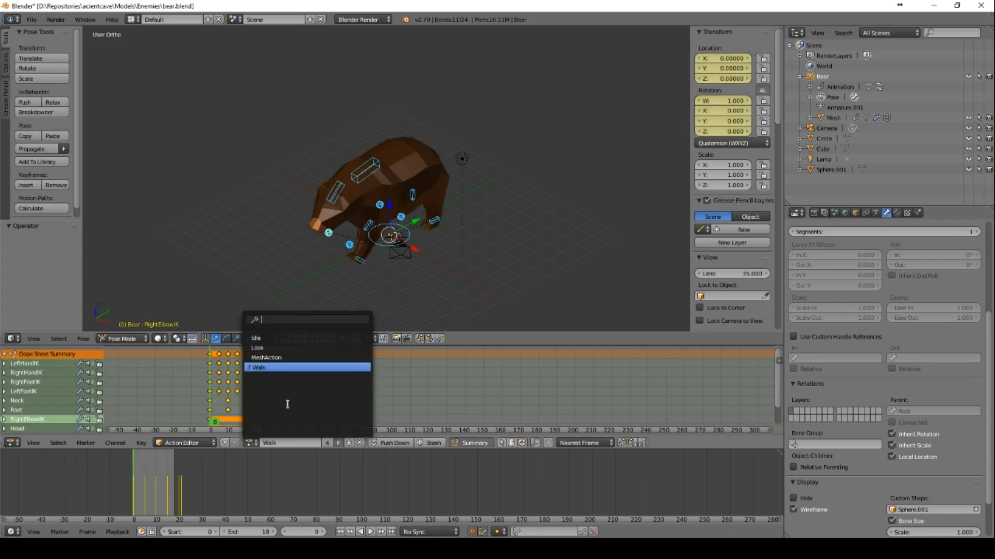
left_click(284, 339)
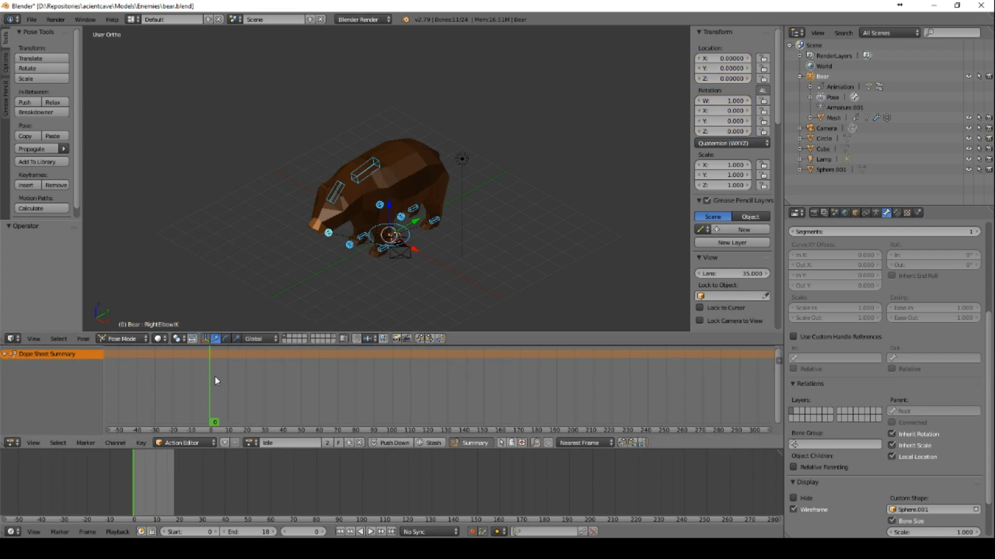
key("alt+g")
key("alt+r")
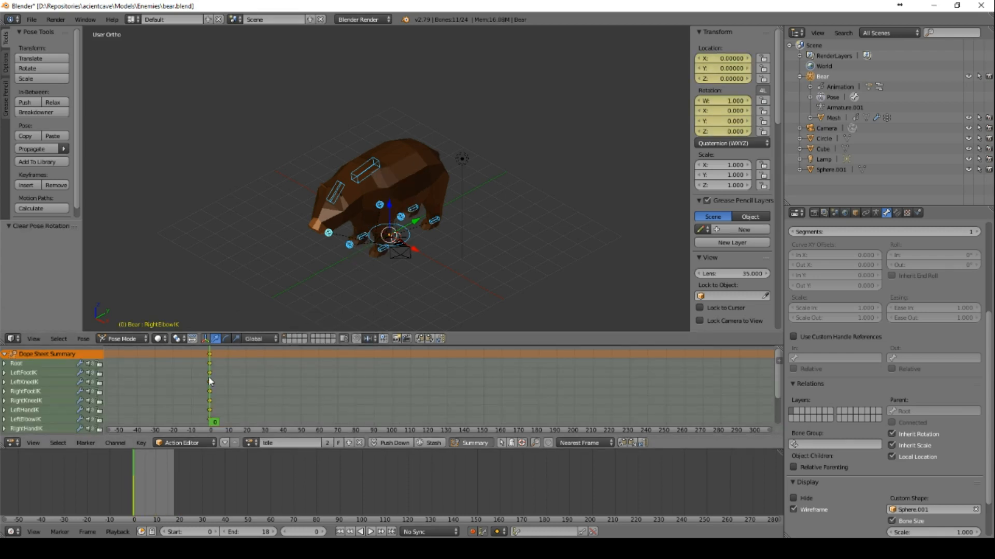
Step: Advance to frame 10 and clear location and rotation of all bones there
key("Right")
key("Right")
key("Right")
key("Right")
key("Right")
key("Right")
key("Right")
key("Right")
key("Right")
key("Right")
key("alt+g")
key("alt+r")
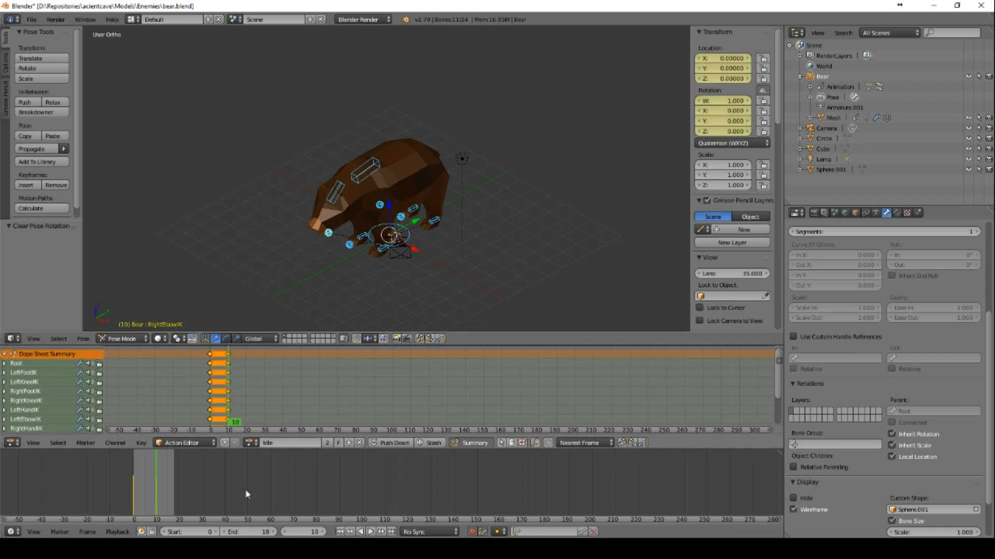
Step: Set the timeline's end frame to 10
left_click(260, 527)
type("10")
key("Return")
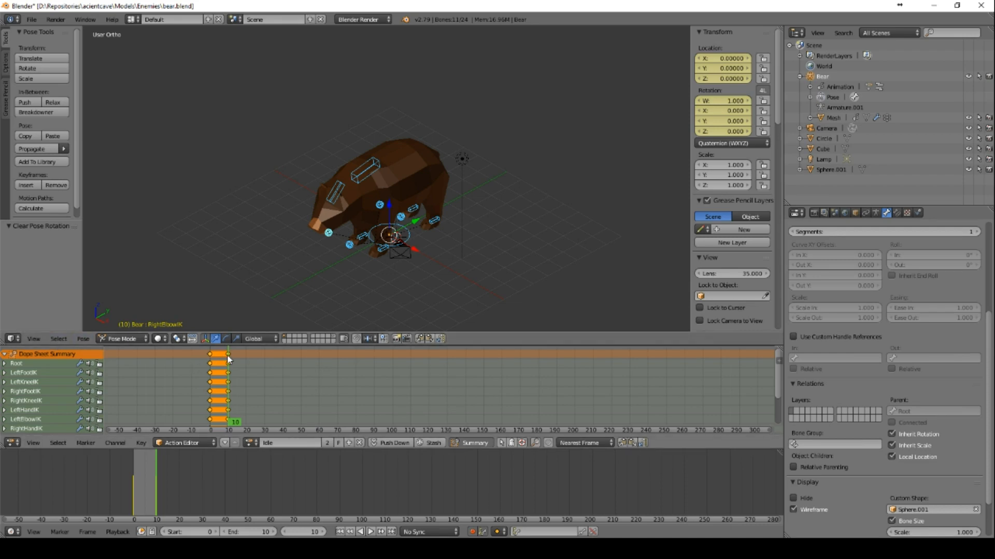
Step: Move the keyframes at frame 10 to frame 100, keeping the first ones at frame 0
key("g")
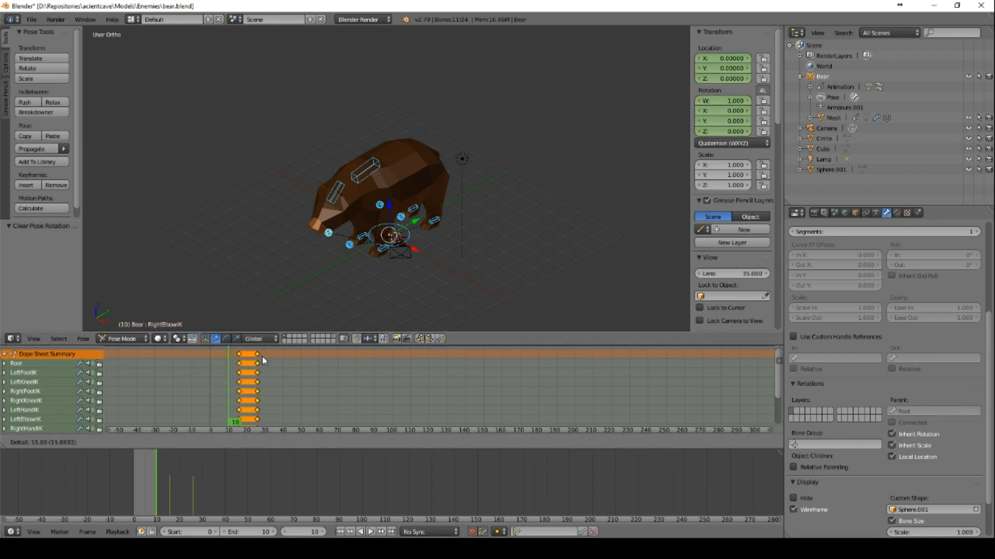
left_click(229, 358)
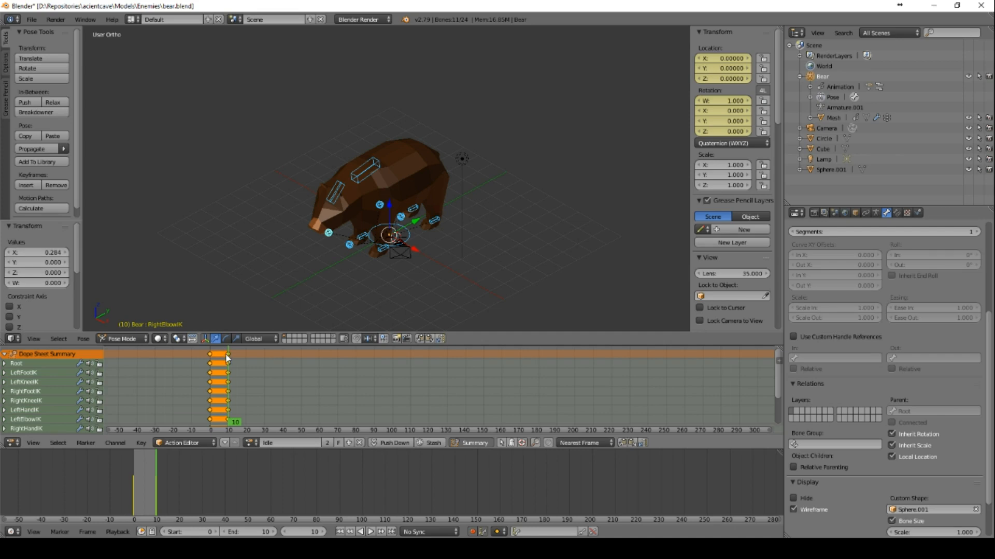
key("g")
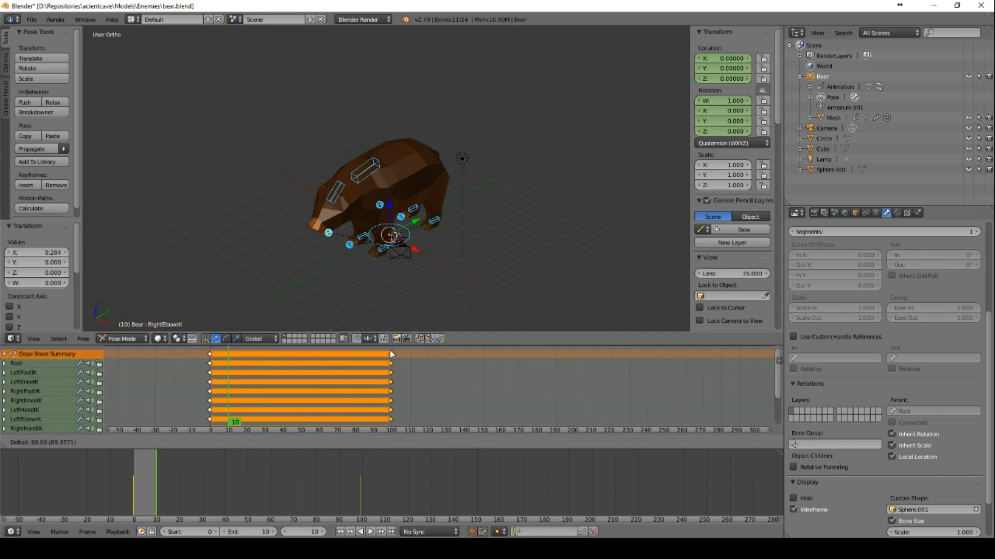
left_click(393, 353)
Step: At frame 50, rotate the head and neck bones together by about -2.95° in the right side view
left_click_drag(233, 359, 302, 367)
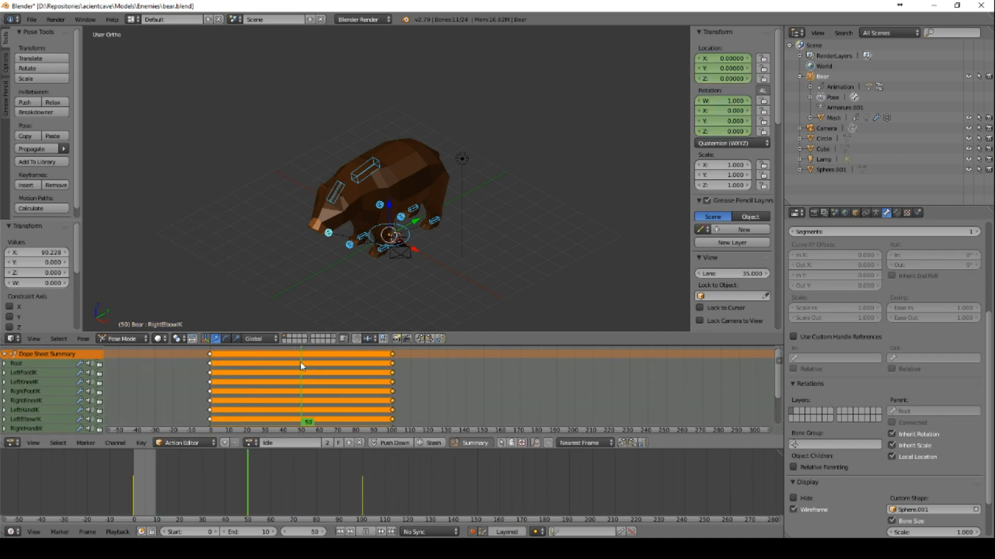
right_click(332, 198)
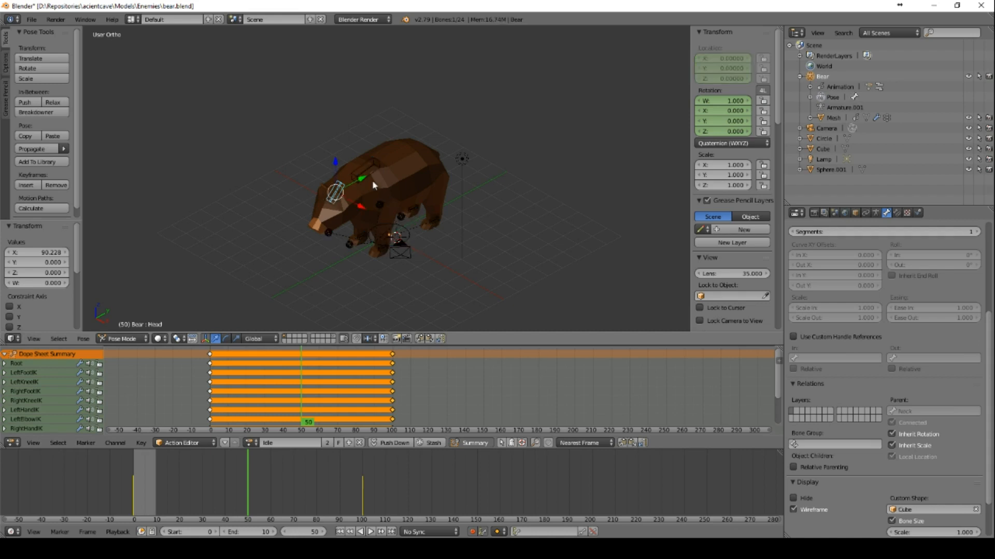
key("KP_3")
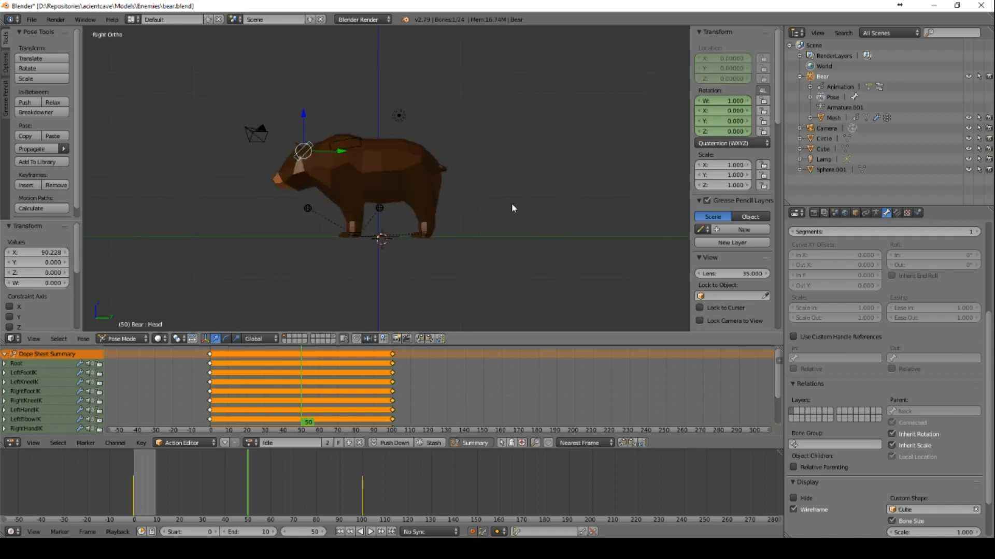
right_click(340, 144)
key("r")
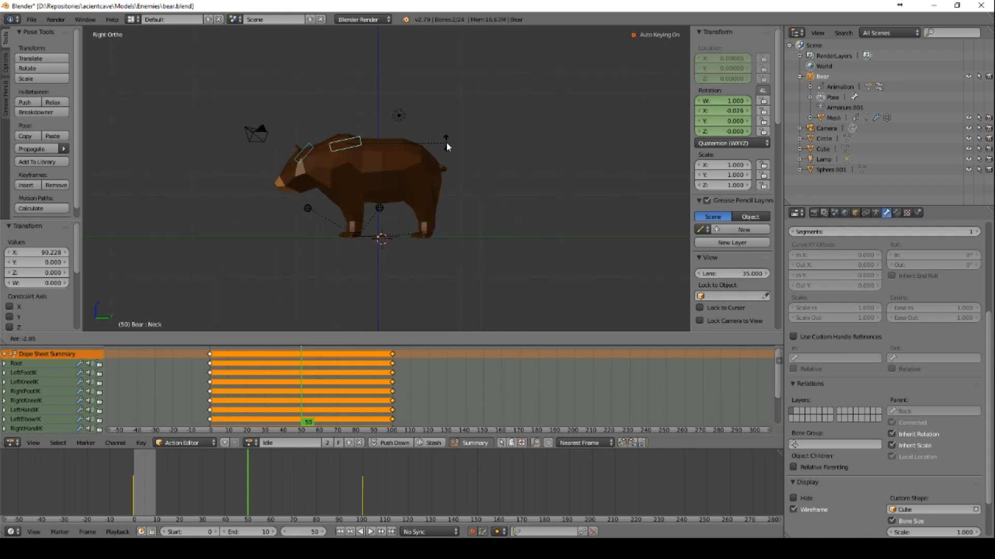
left_click(446, 142)
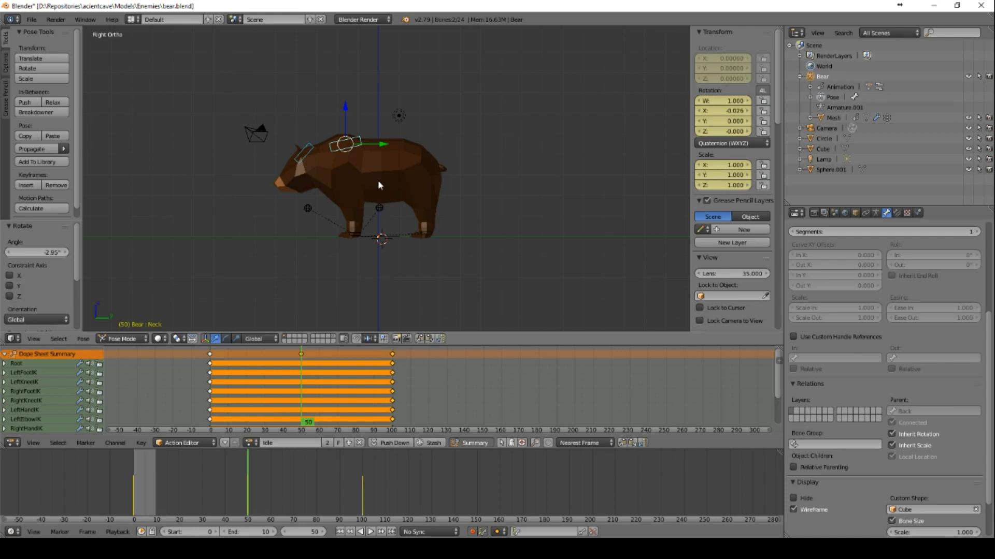
middle_click_drag(321, 133, 365, 222)
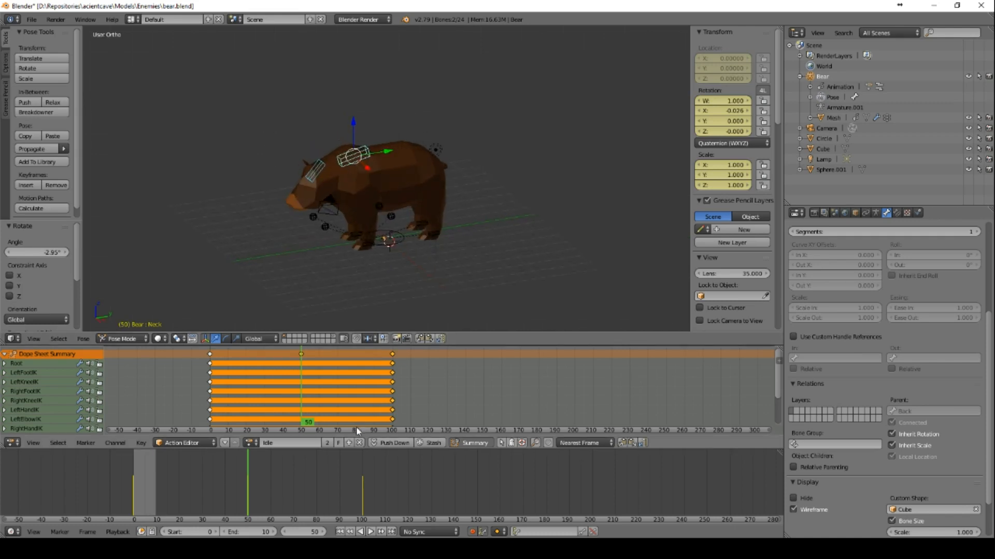
Step: Set the timeline's end frame to 100
left_click(240, 533)
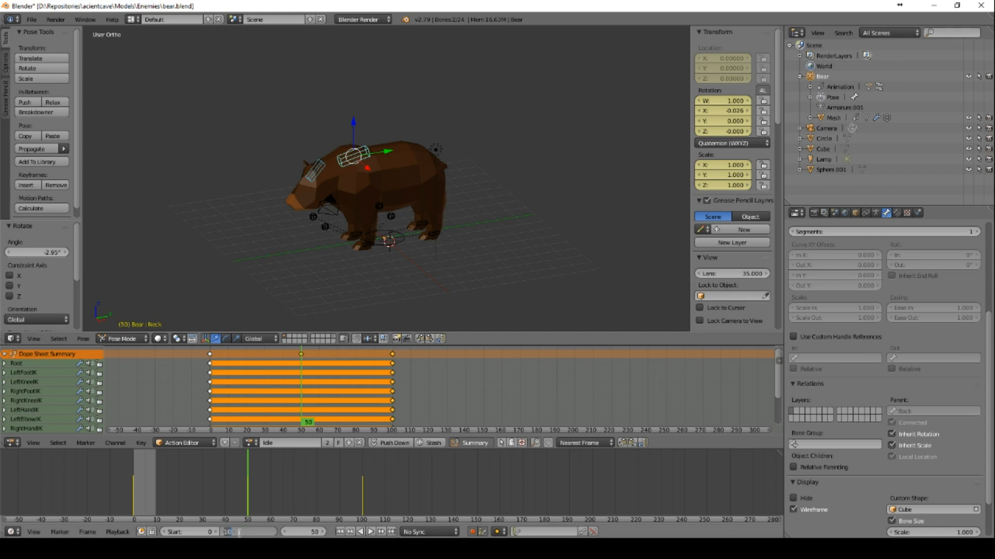
type("50")
key("Return")
left_click(240, 533)
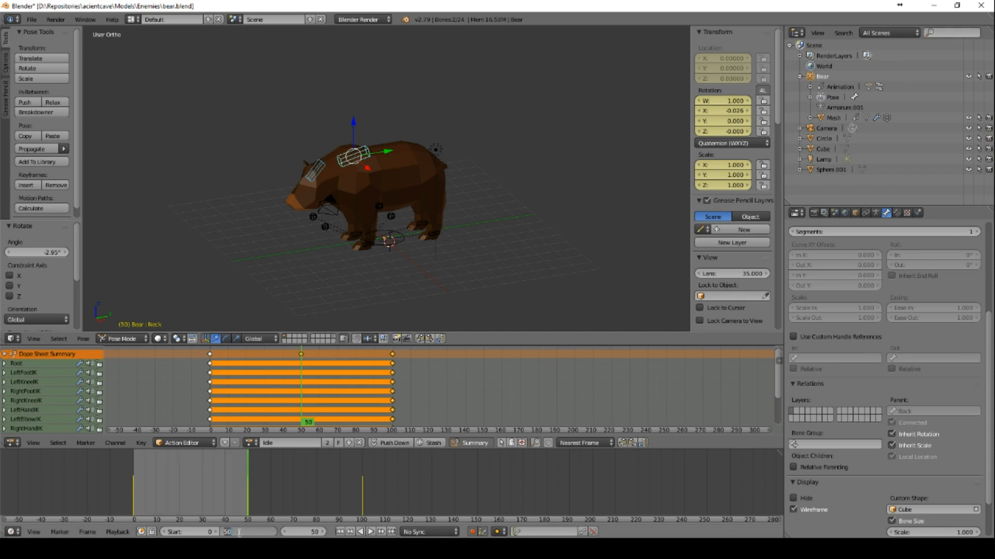
type("100")
key("Return")
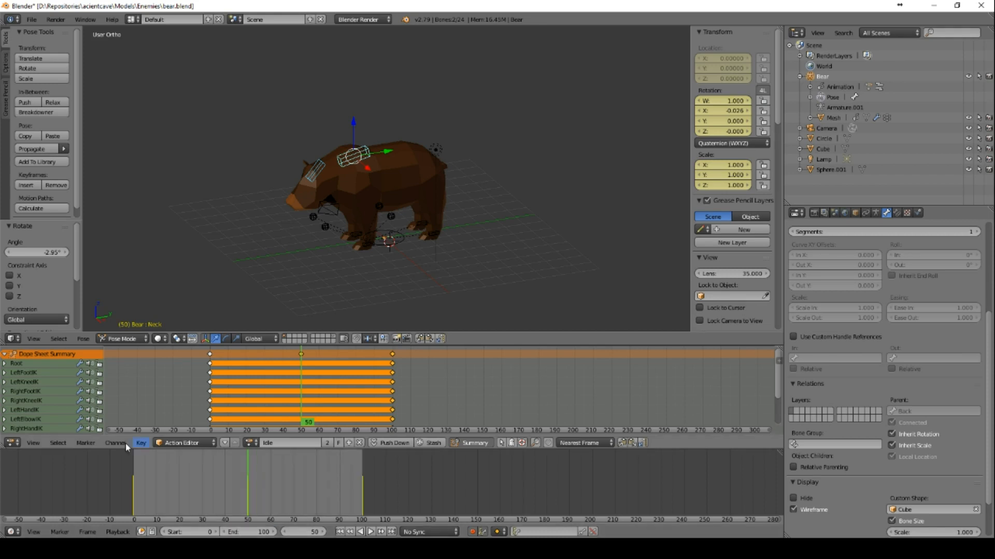
Step: Push the Bear's Idle action down into a new NLA track and rename the track Idle
left_click(12, 443)
left_click(48, 383)
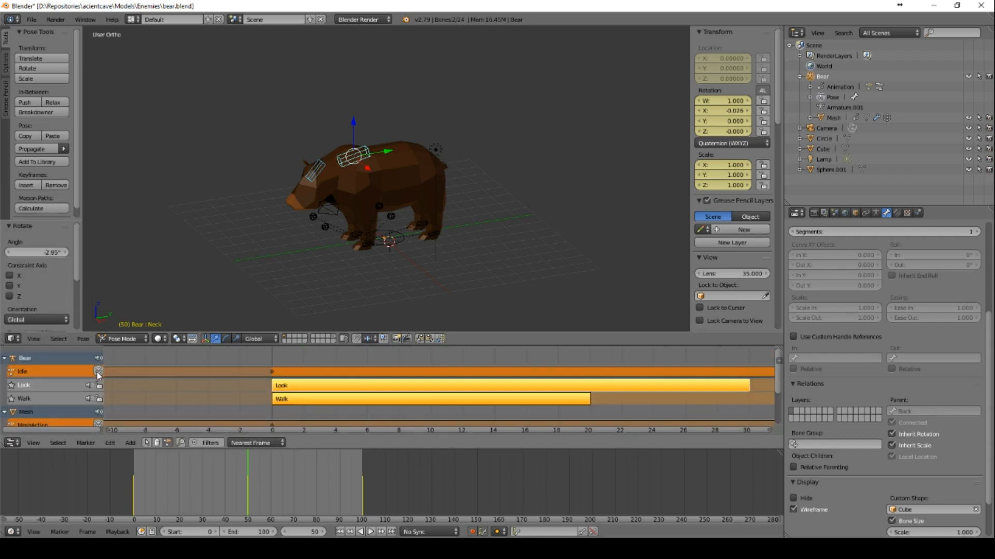
left_click(98, 372)
double_click(27, 386)
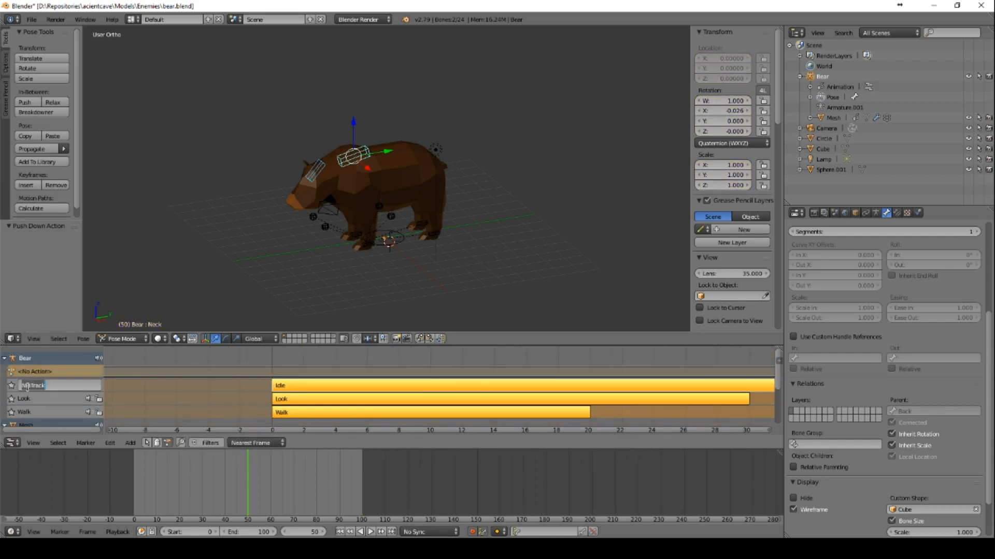
key("BackSpace")
type("Idle")
key("Return")
Step: Select the Mesh together with the Bear armature and export them as FBX over bear.fbx in the Enemies folder
left_click(825, 118)
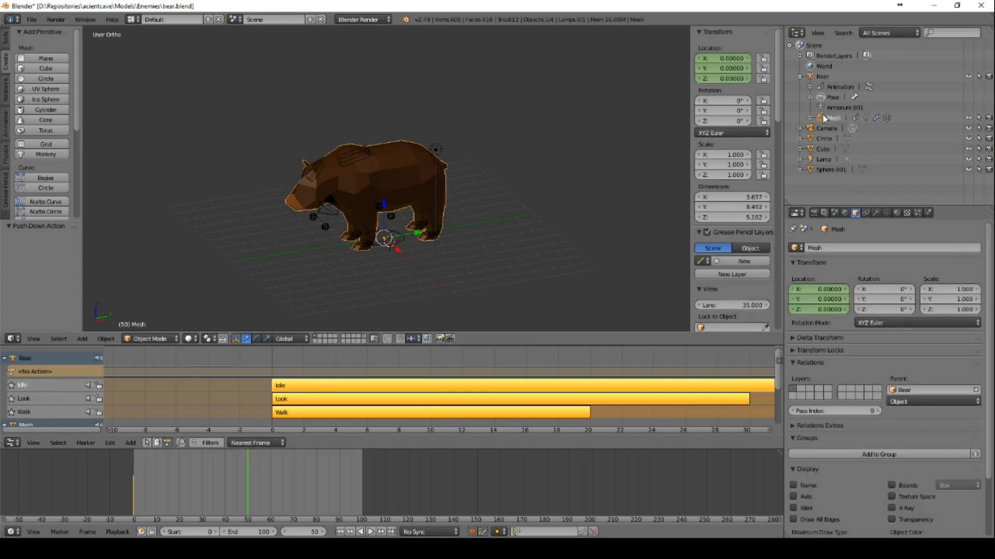
left_click(811, 77)
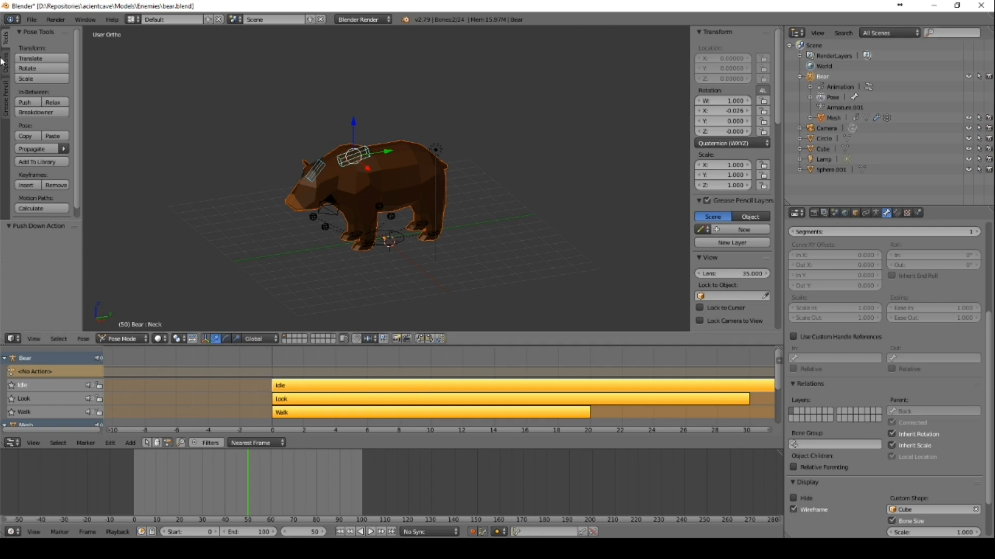
left_click(32, 19)
mouse_move(56, 226)
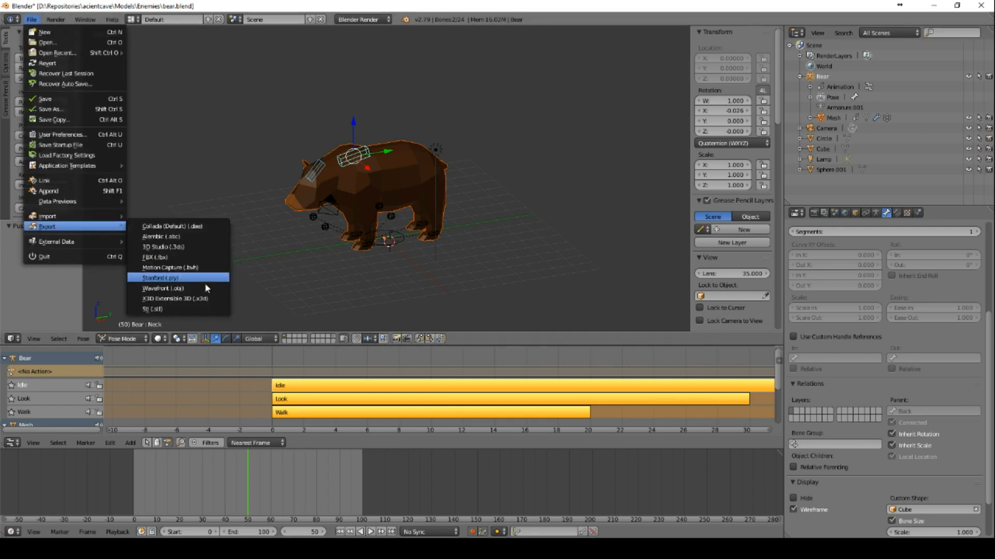
left_click(204, 258)
left_click(216, 92)
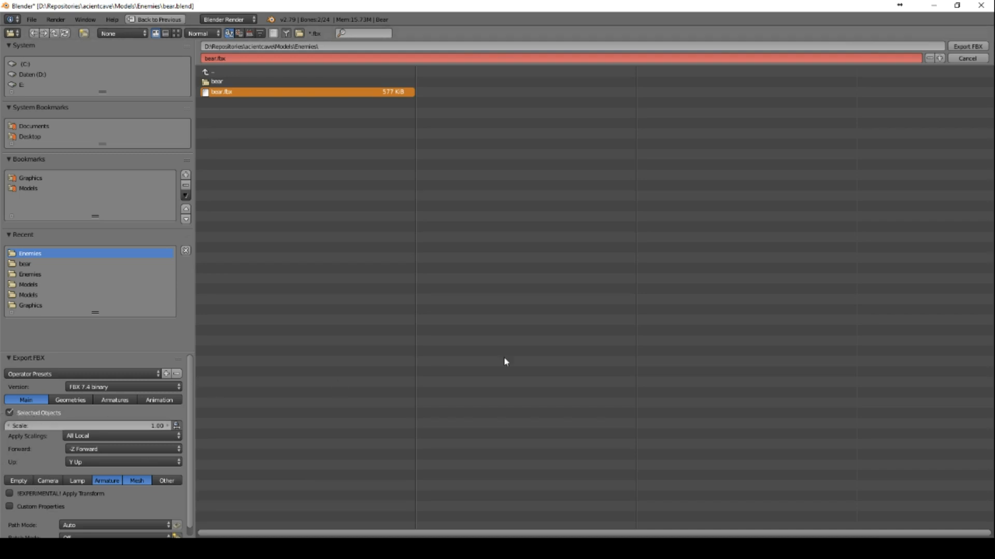
left_click(967, 47)
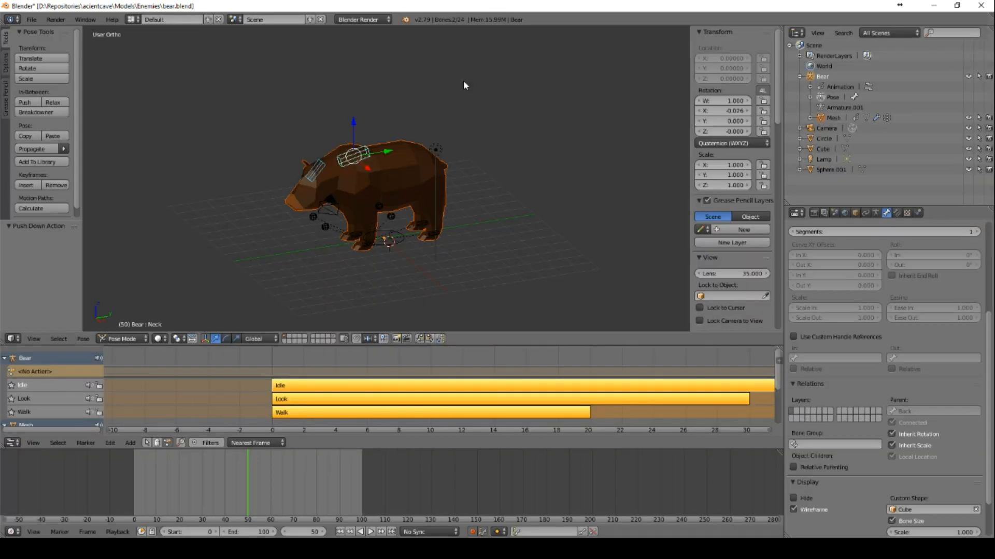
Step: Export the selected objects as FBX once more, overwriting bear.fbx
left_click(32, 19)
mouse_move(62, 226)
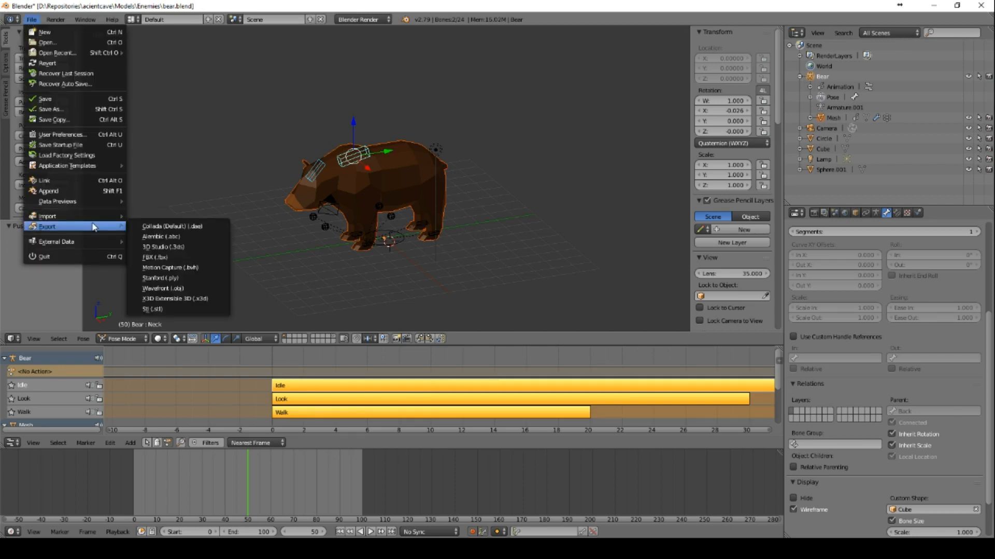
left_click(174, 258)
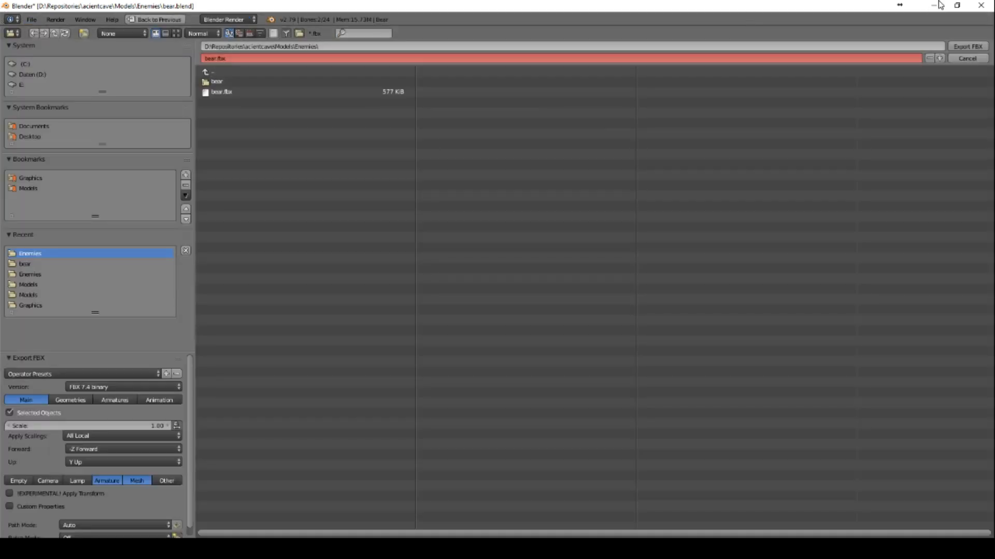
left_click(960, 48)
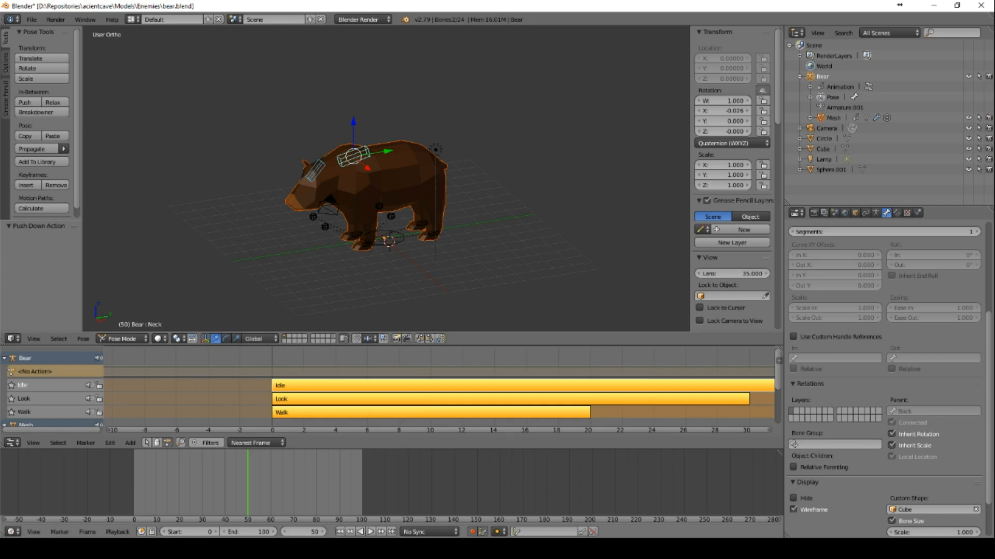
Step: End the Unity Editor process in Task Manager, close Task Manager and reopen New Unity Project in Unity
right_click(303, 536)
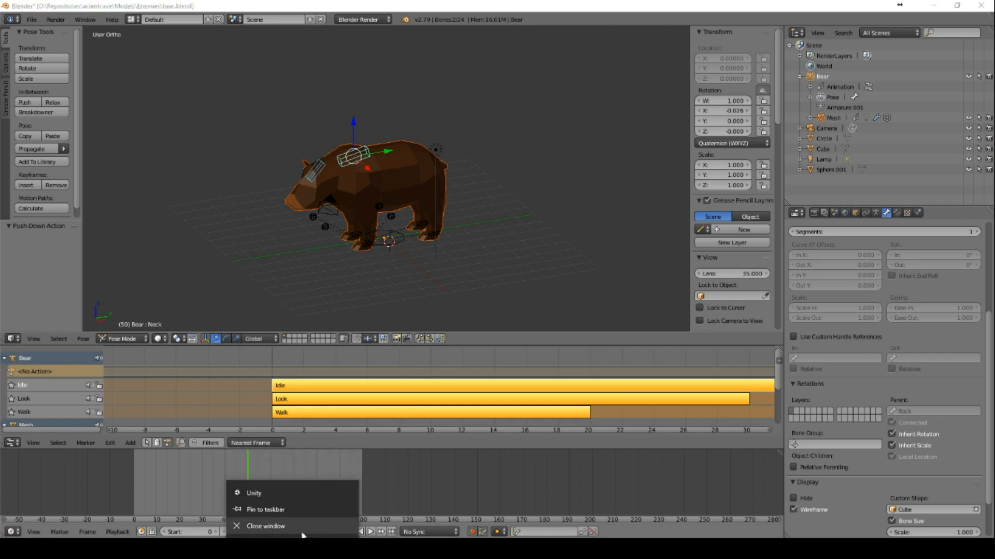
left_click(302, 533)
key("ctrl+shift+Escape")
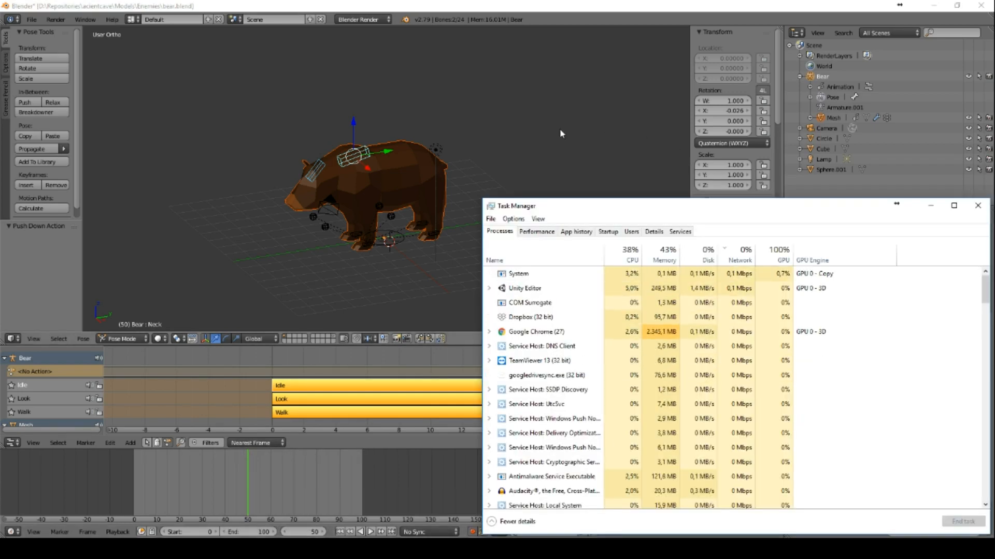
left_click(548, 293)
left_click(963, 522)
left_click_drag(793, 211, 487, 95)
left_click(673, 92)
left_click(10, 548)
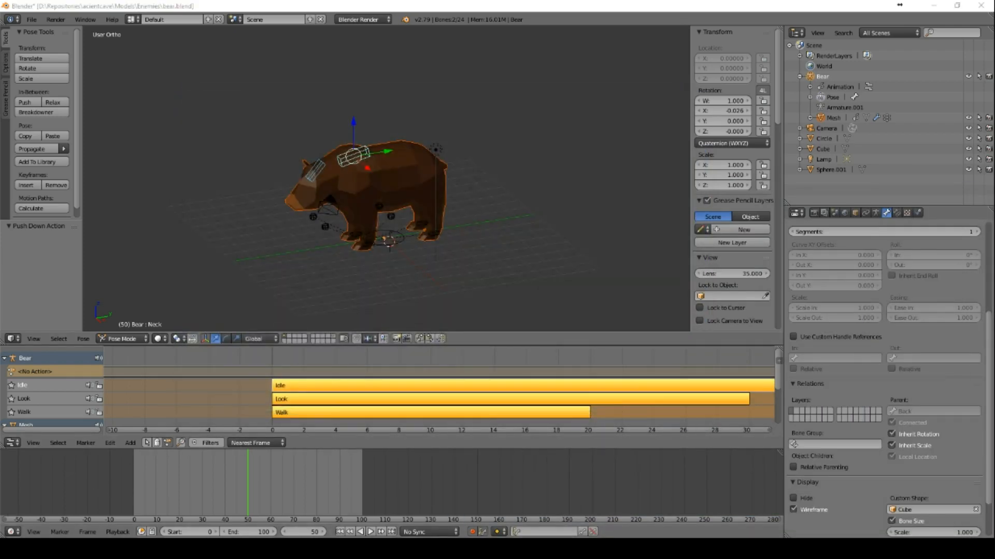
left_click(230, 256)
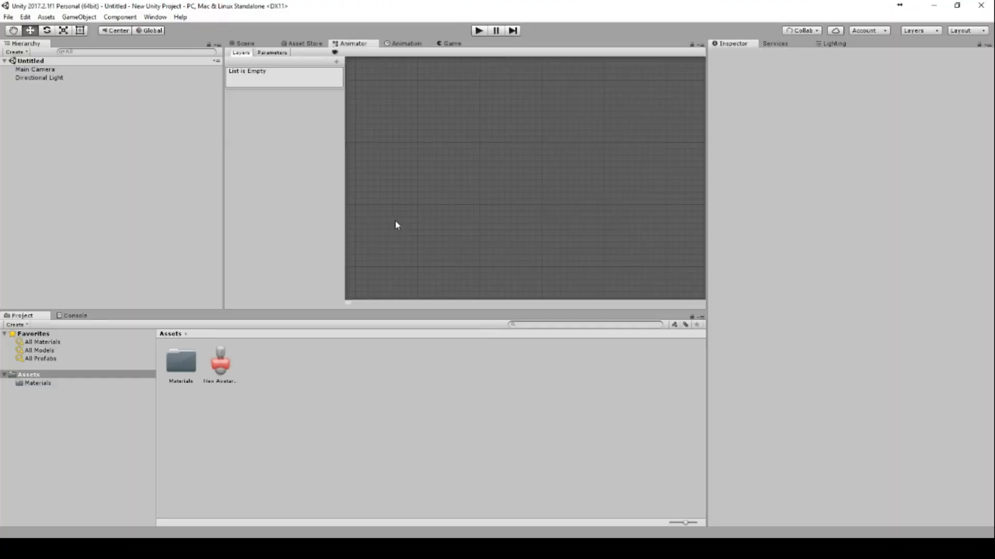
Step: Delete the New Avatar Mask asset from the Assets folder
left_click(221, 363)
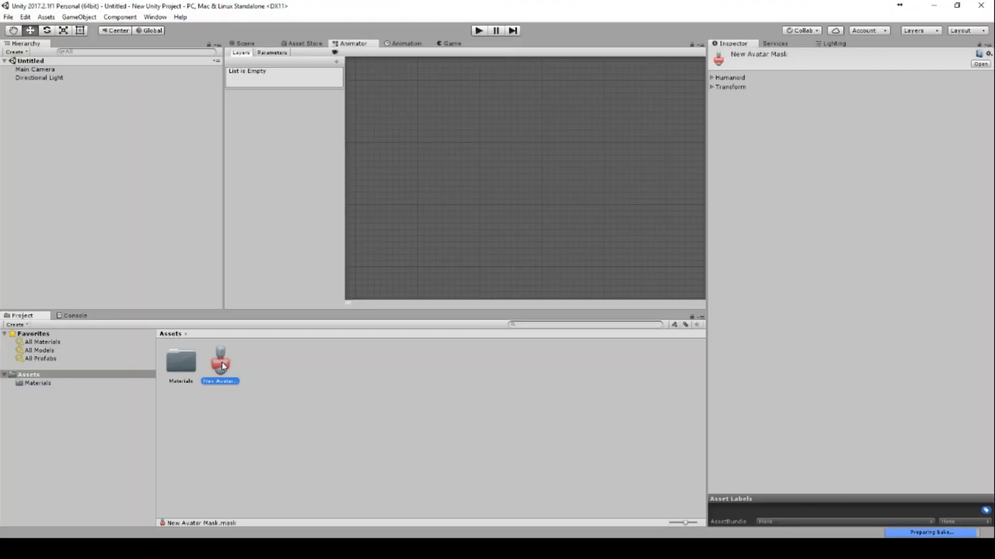
key("Delete")
left_click(526, 295)
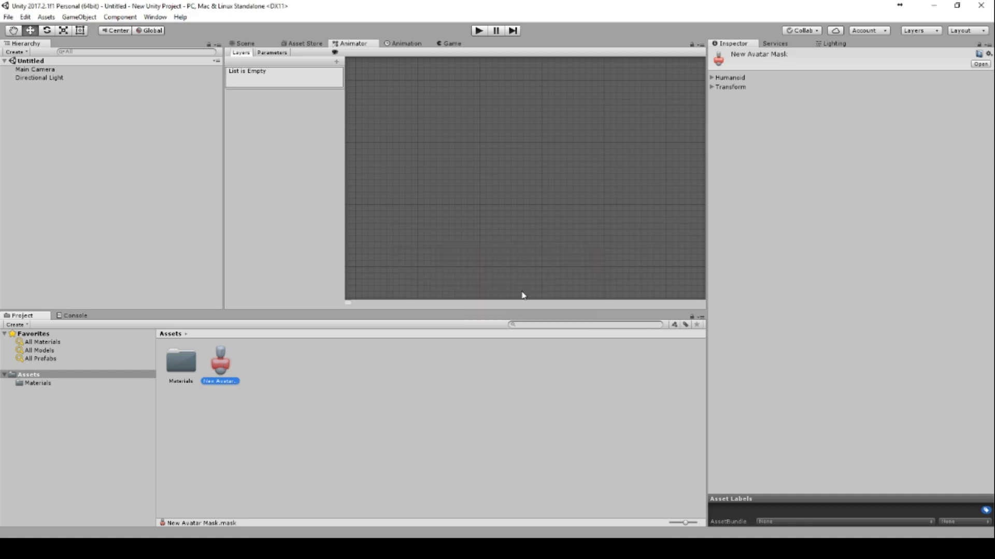
Step: Show the Scene view and import the bear model from the Enemies folder into the project's Assets
left_click(254, 45)
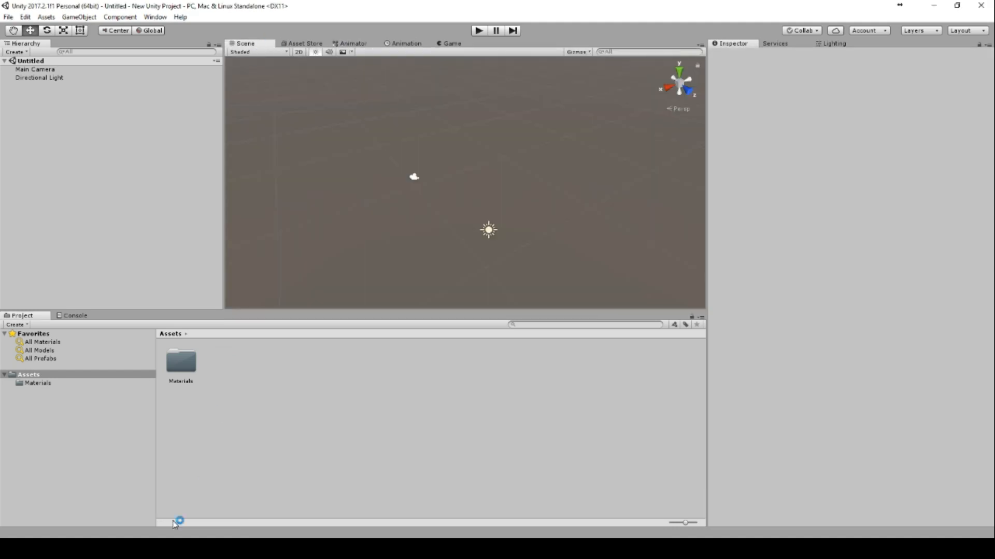
left_click(110, 549)
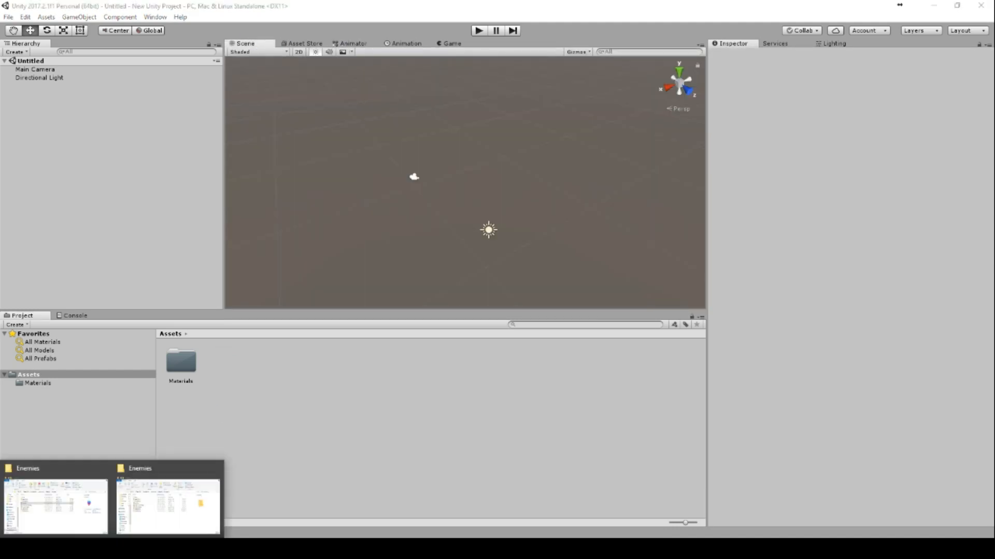
left_click(163, 510)
left_click_drag(531, 364, 290, 400)
left_click(291, 401)
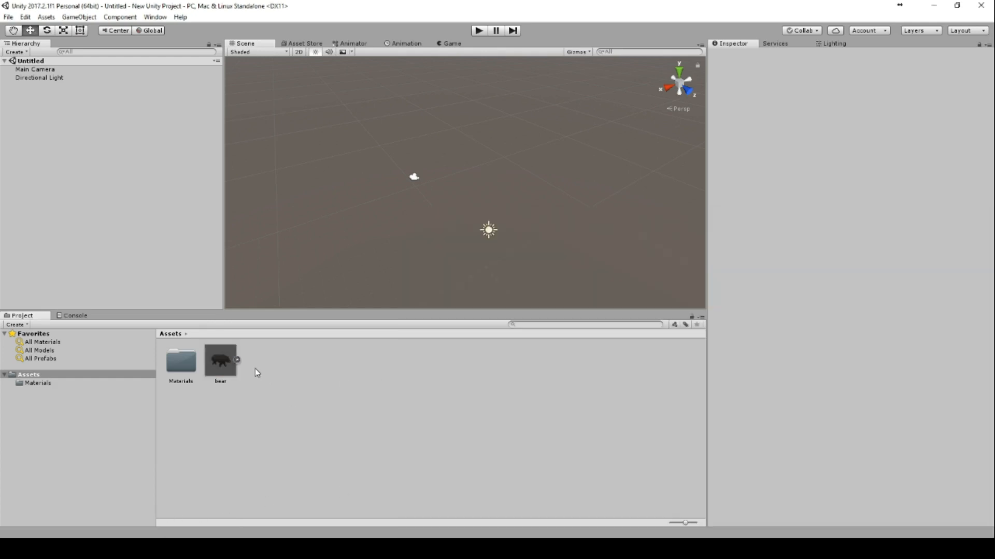
Step: Expand the imported bear asset and play its Walk clip in the preview, orbiting around the model
left_click(237, 360)
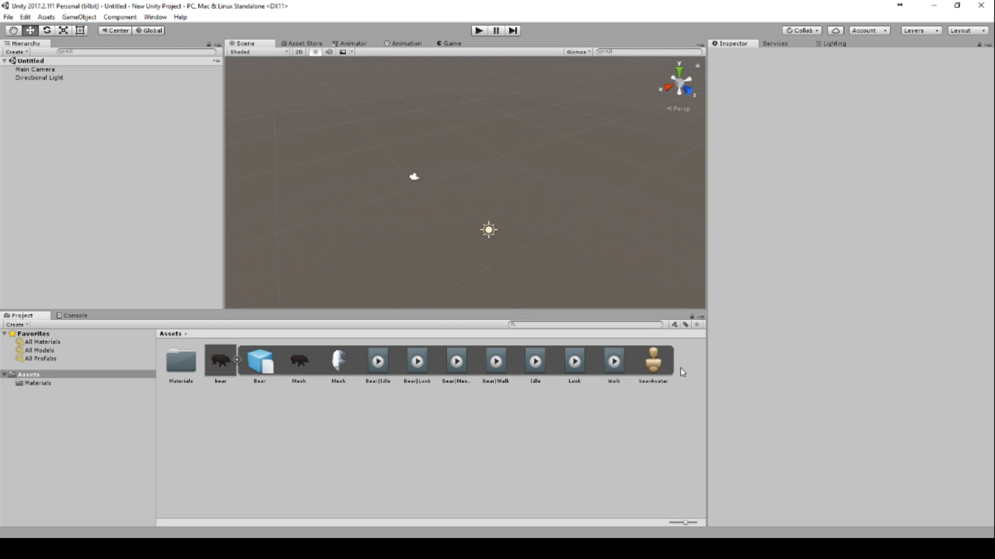
left_click(221, 368)
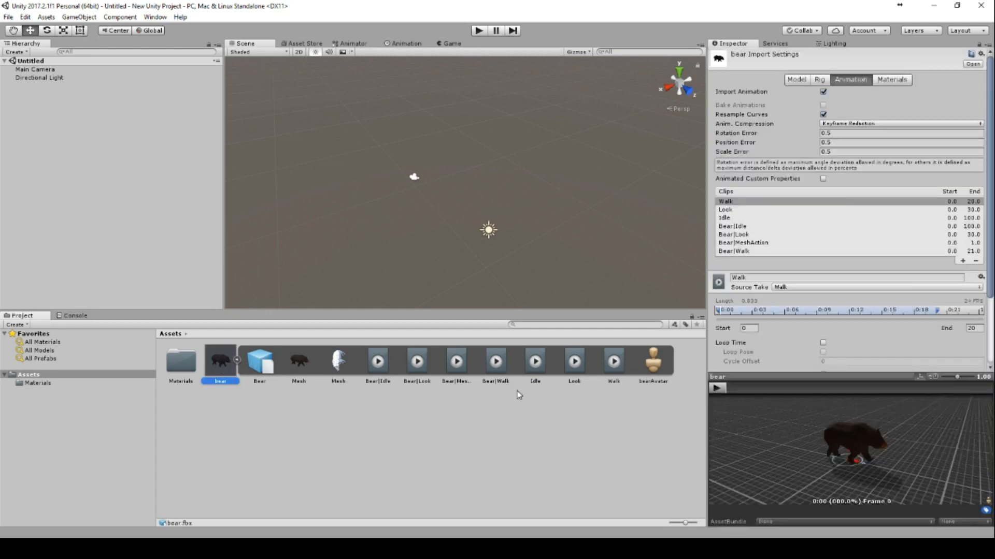
left_click(614, 362)
left_click(717, 388)
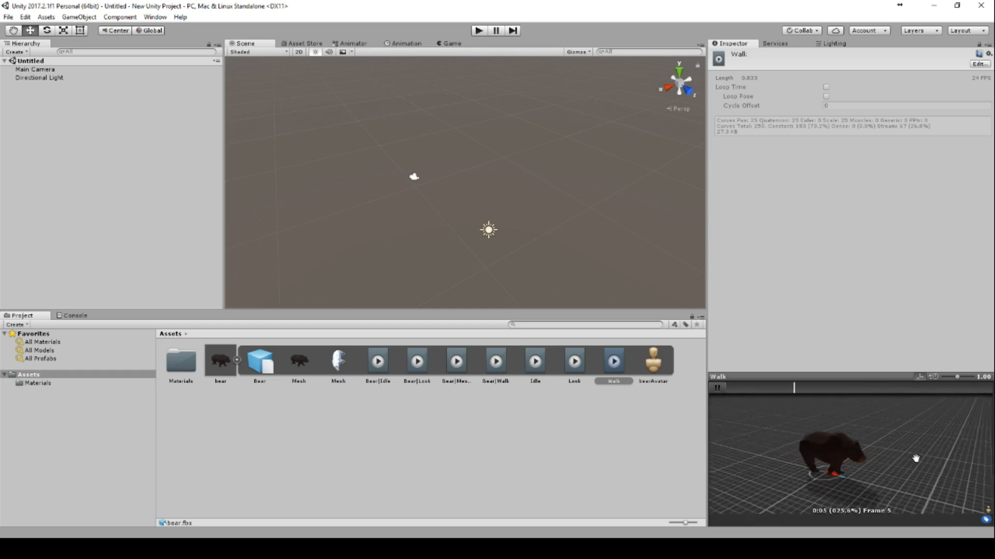
right_click_drag(916, 458, 881, 462)
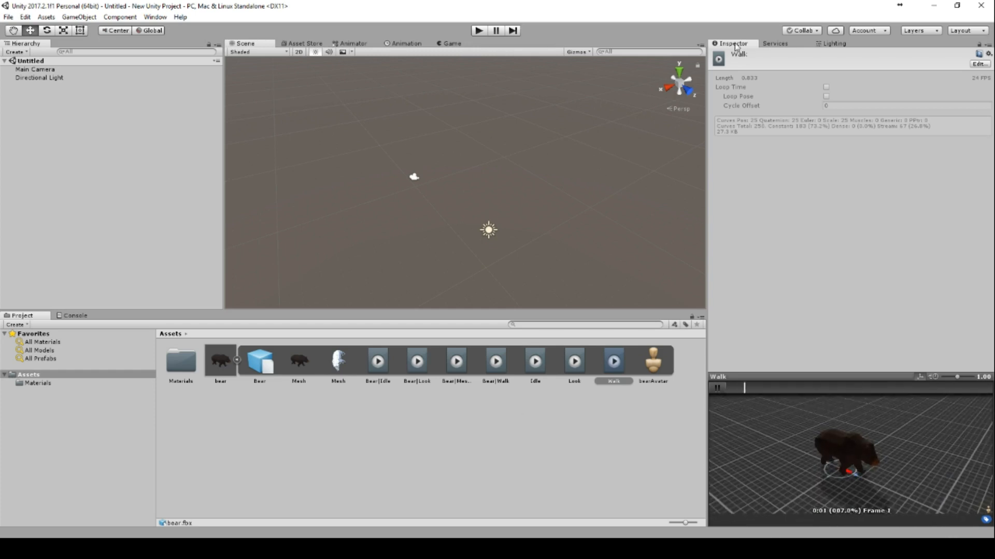
left_click(719, 391)
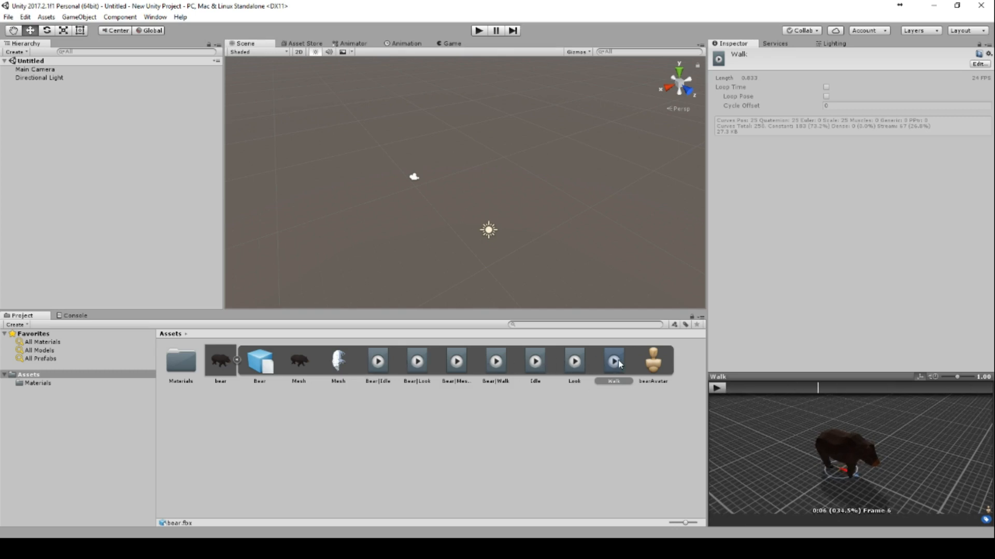
Step: Compare the bear's Idle, Look and Walk clips with the clips whose names carry the Bear| prefix
key("Left")
key("Left")
key("Left")
key("Left")
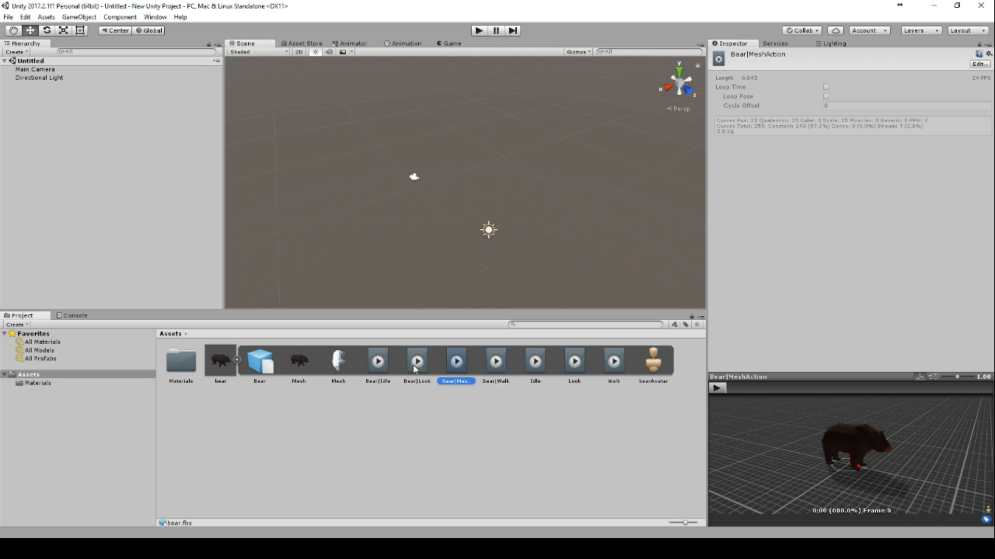
left_click(413, 367)
left_click(612, 366)
left_click(572, 366)
left_click(532, 365)
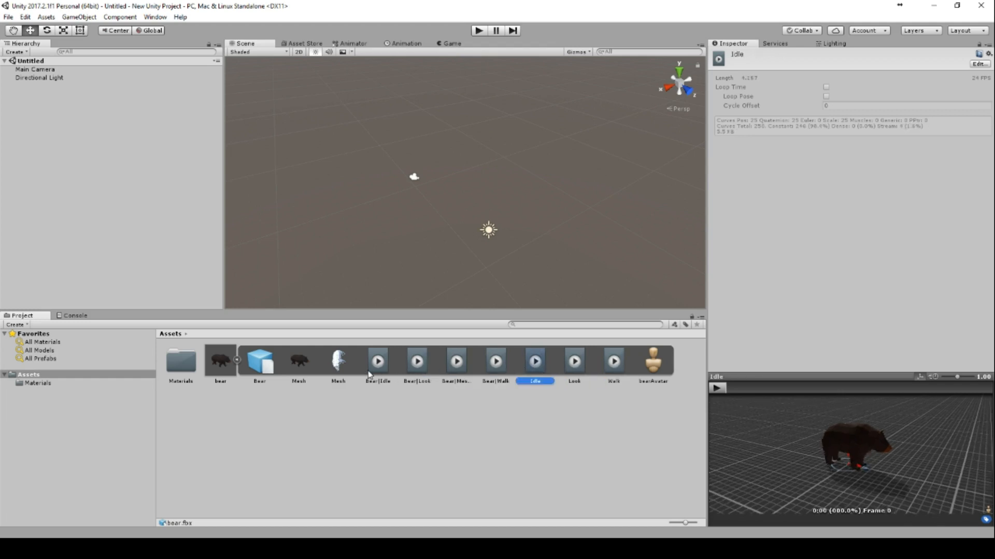
left_click(373, 369)
left_click(417, 365)
left_click(456, 366)
left_click(503, 369)
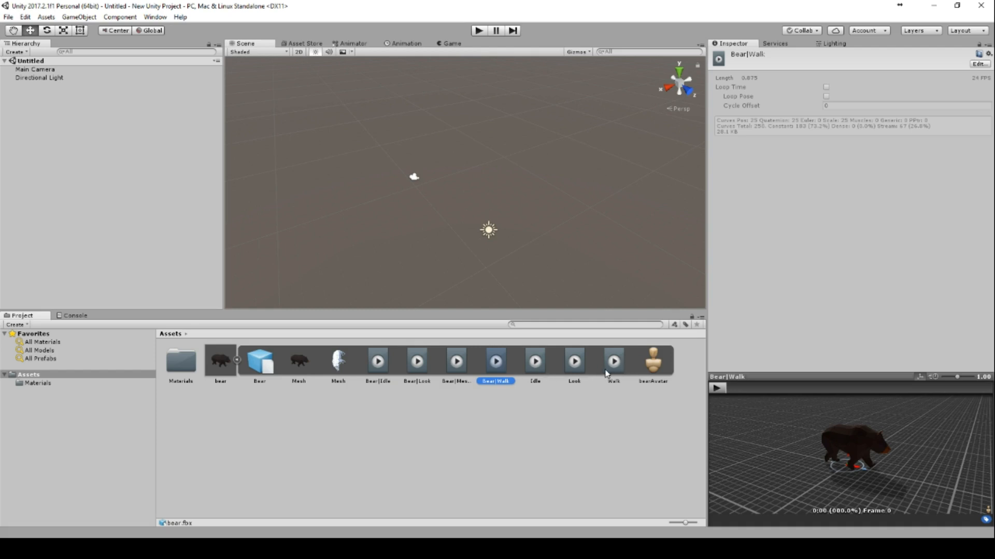
Step: Remove the Bear|Idle, Bear|Look, Bear|MeshAction and Bear|Walk clips from the bear's import settings and preview the remaining Idle clip
left_click(221, 359)
left_click(749, 228)
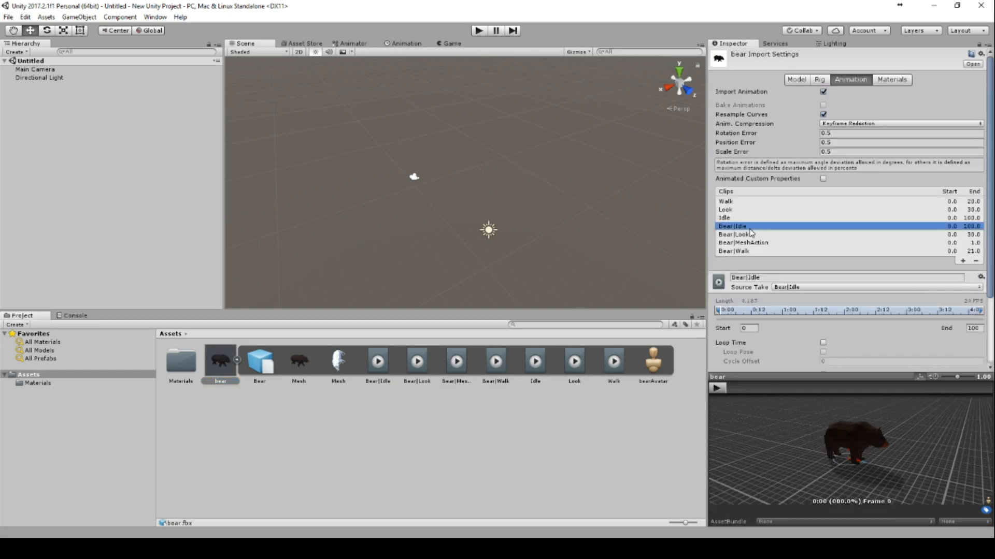
left_click(975, 261)
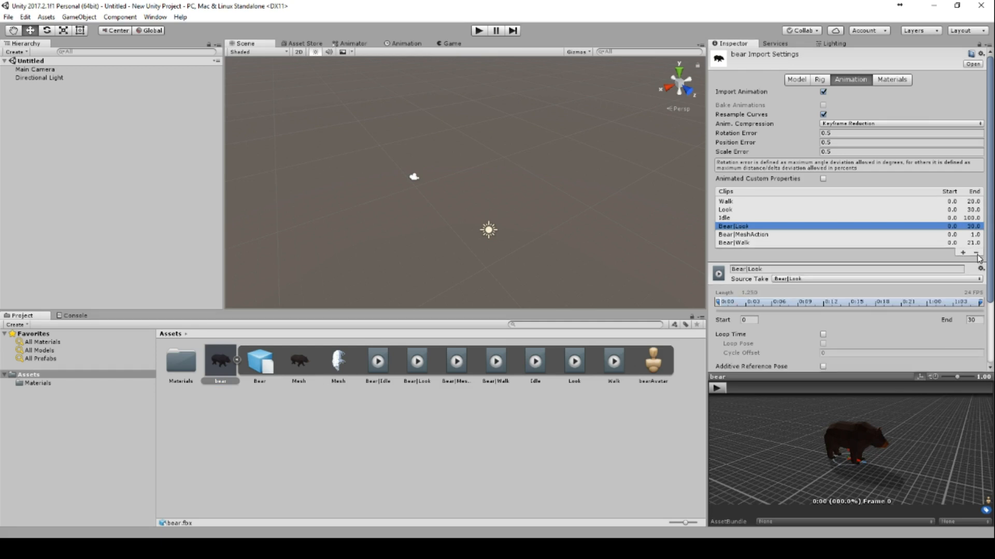
left_click(975, 253)
left_click(975, 244)
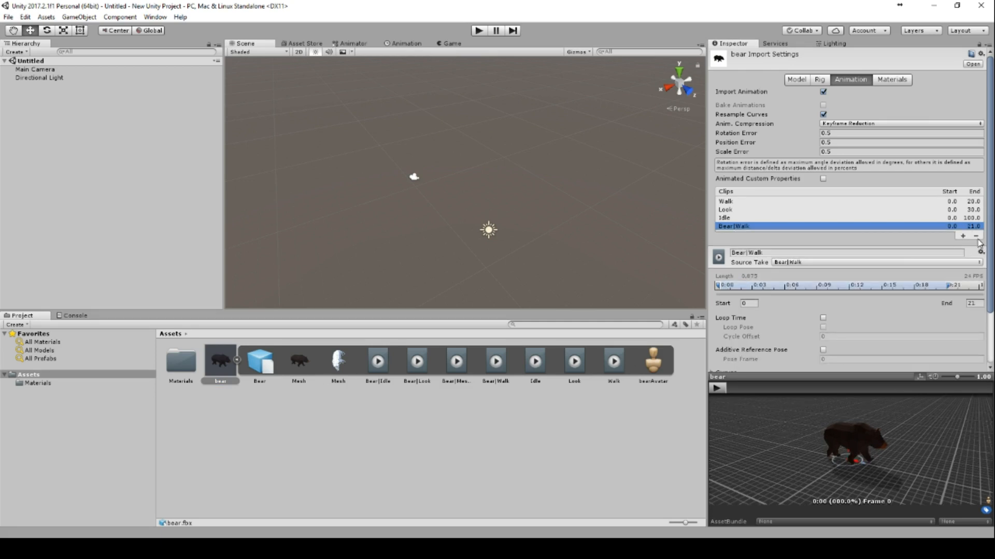
left_click(975, 237)
left_click(717, 388)
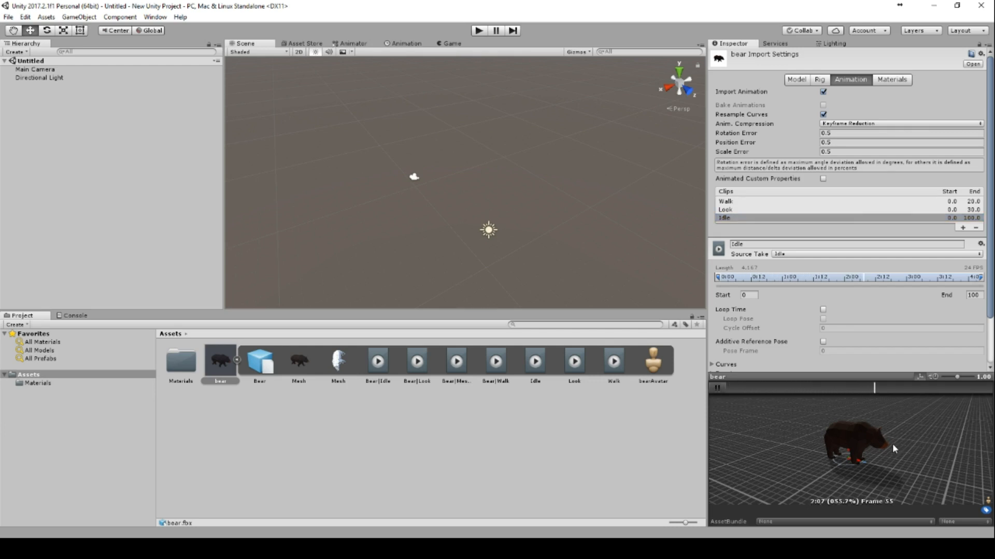
left_click(722, 391)
Step: Enable Loop Time for the bear's Walk, Look and Idle clips
left_click(731, 202)
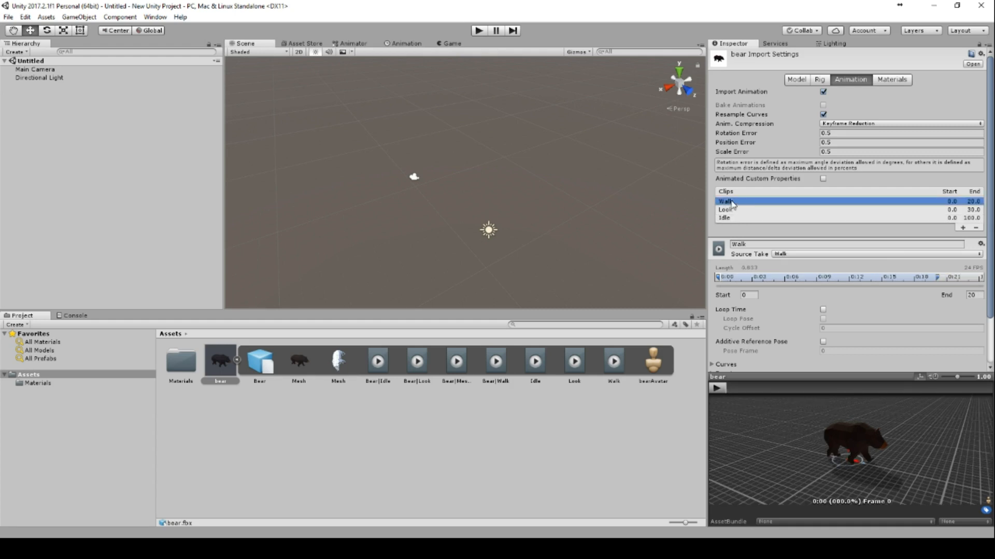
left_click(822, 310)
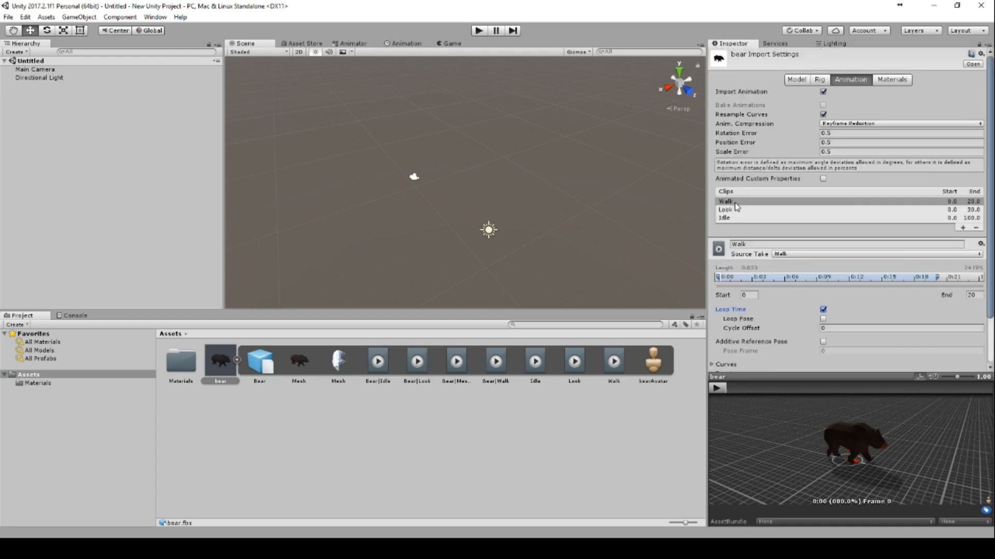
left_click(733, 210)
left_click(823, 310)
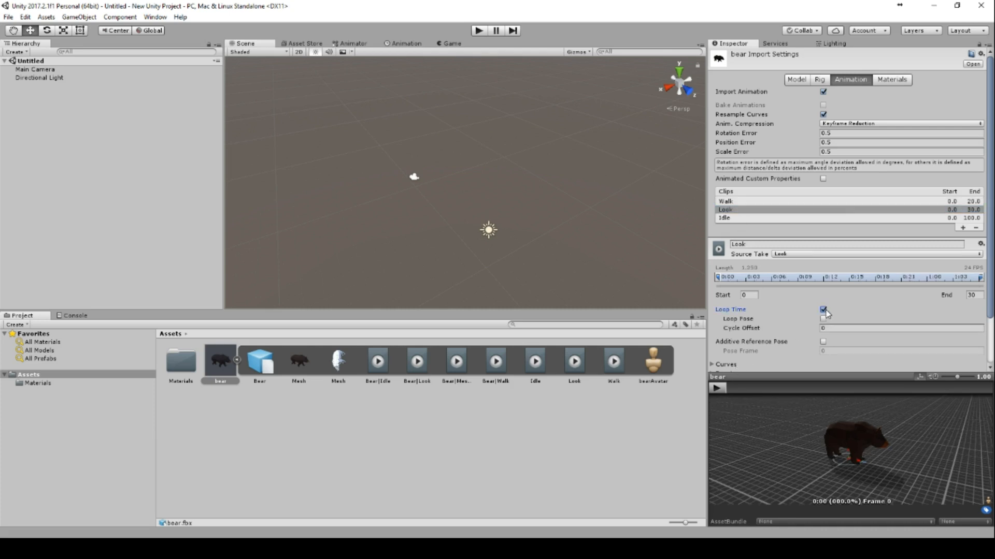
left_click(733, 218)
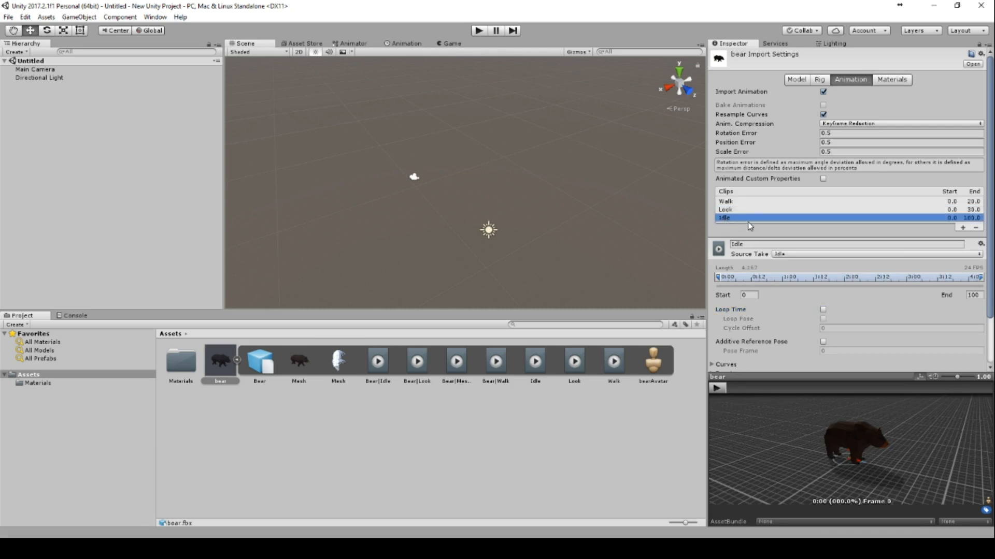
left_click(823, 311)
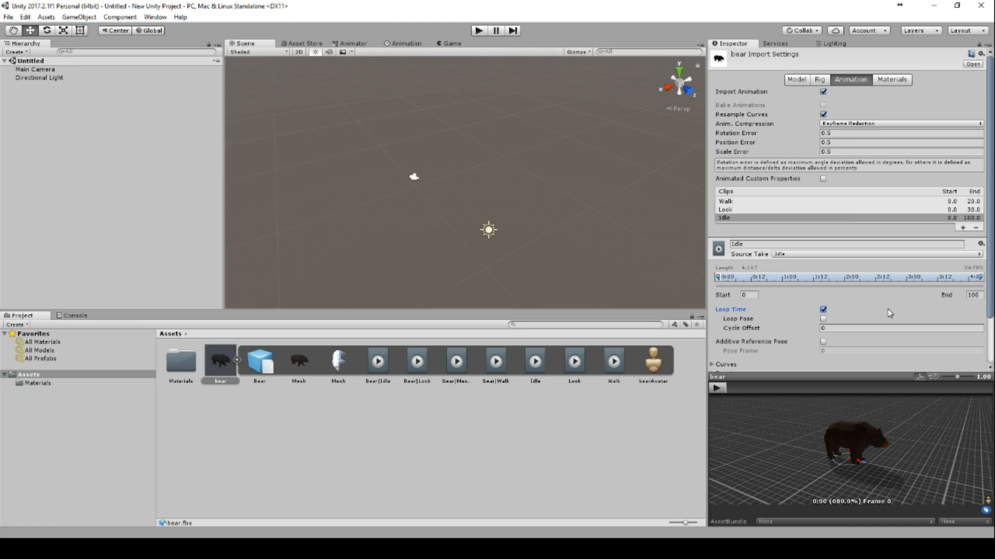
Step: Review the bear's Materials, Rig and Model import settings and apply the pending import changes
left_click(892, 79)
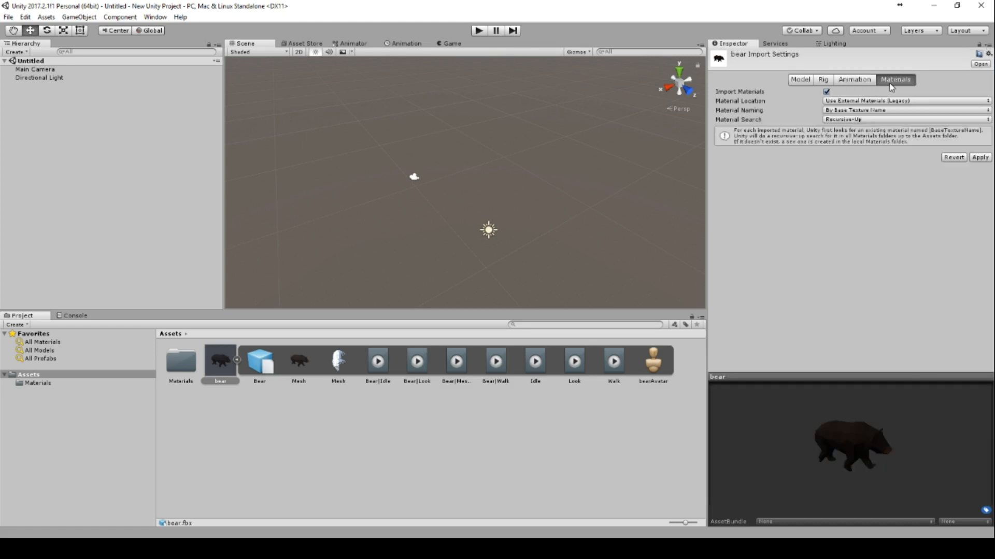
left_click(823, 81)
left_click(892, 80)
left_click(793, 80)
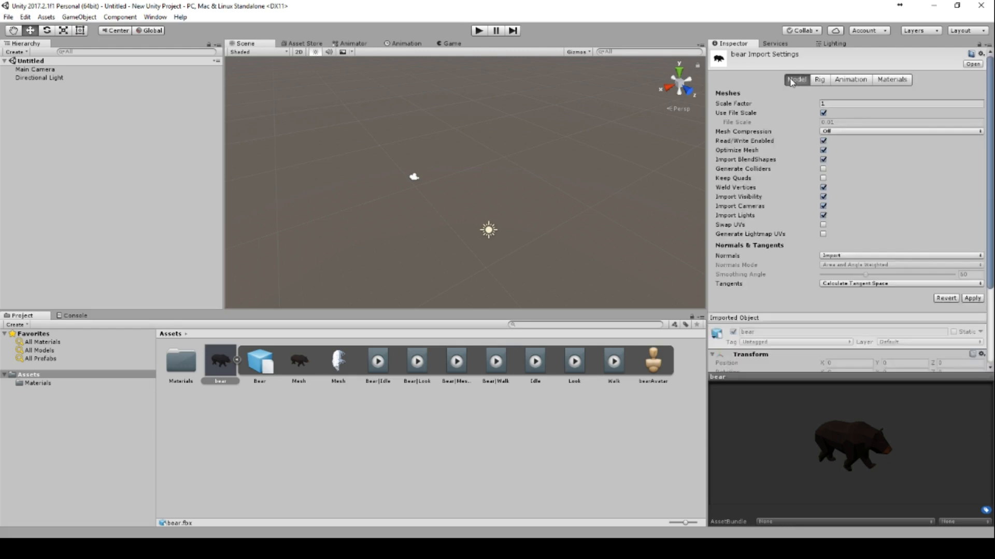
scroll(877, 265, "down", 4)
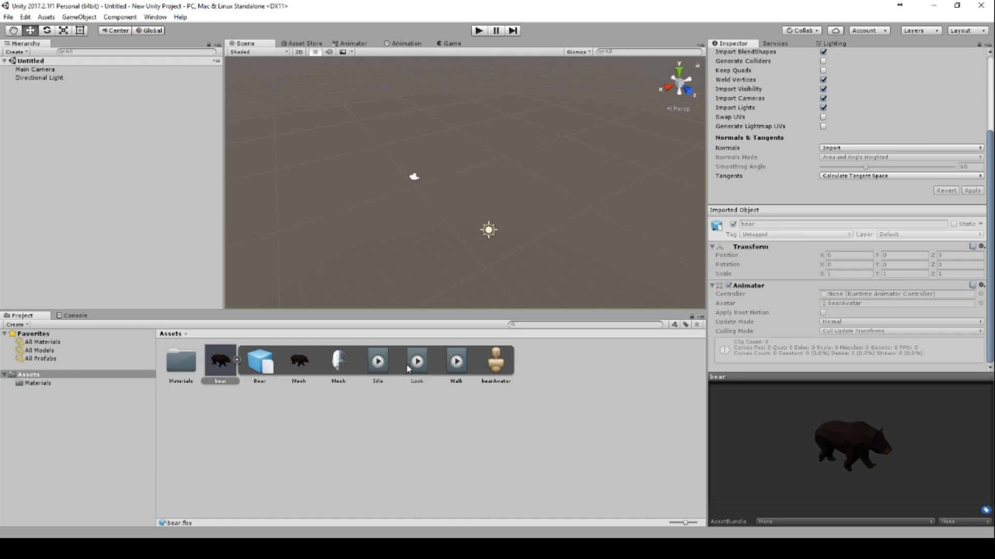
Step: Look at bearAvatar and inspect the Fur and LightFur materials in the Materials folder
left_click(497, 365)
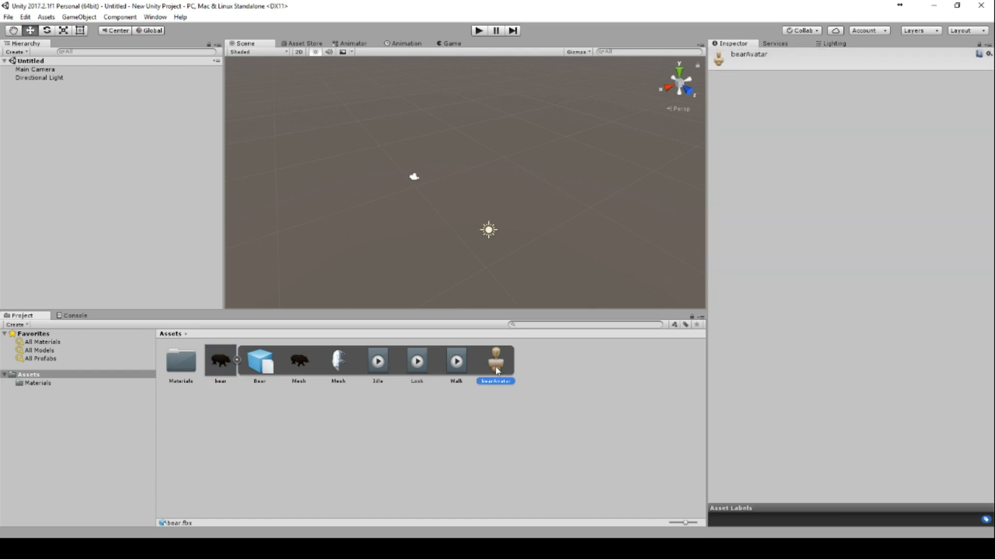
left_click(342, 375)
double_click(185, 369)
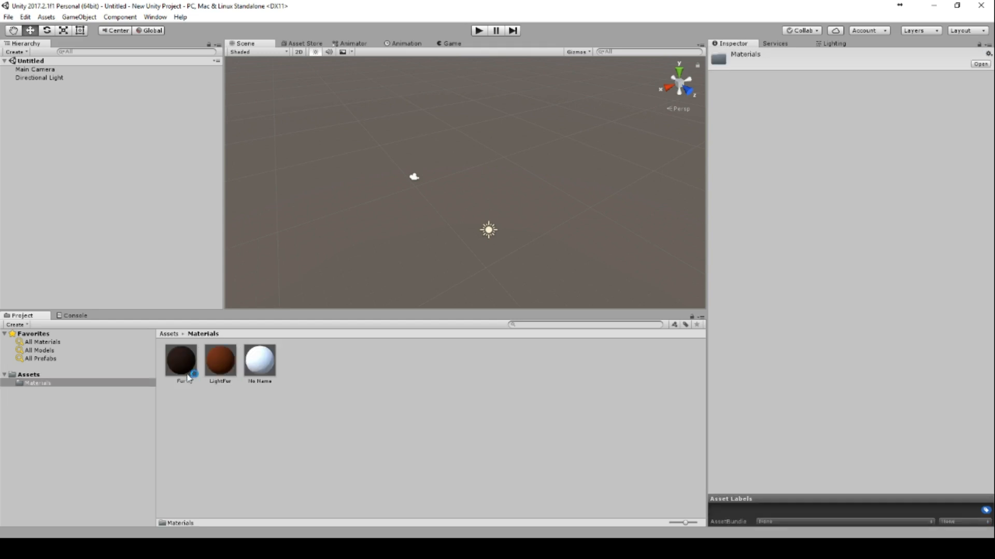
left_click(184, 365)
left_click(211, 369)
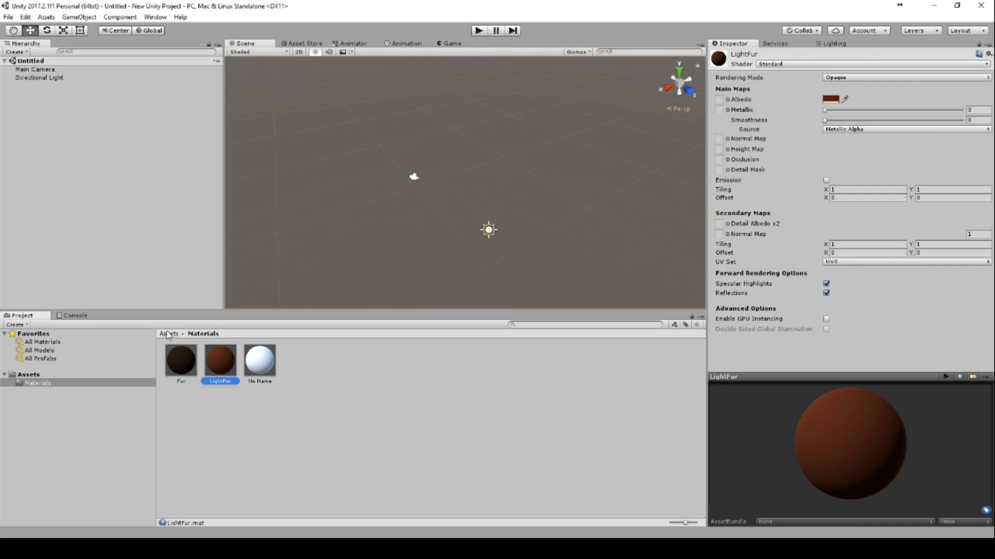
Step: Delete the No Name material from the Materials folder and select the LightFur material
left_click(267, 369)
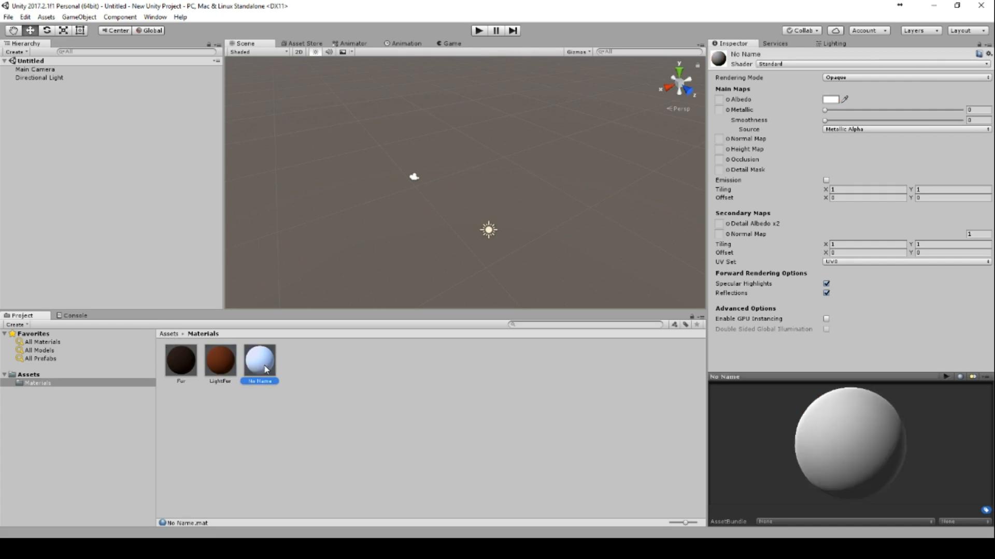
key("Delete")
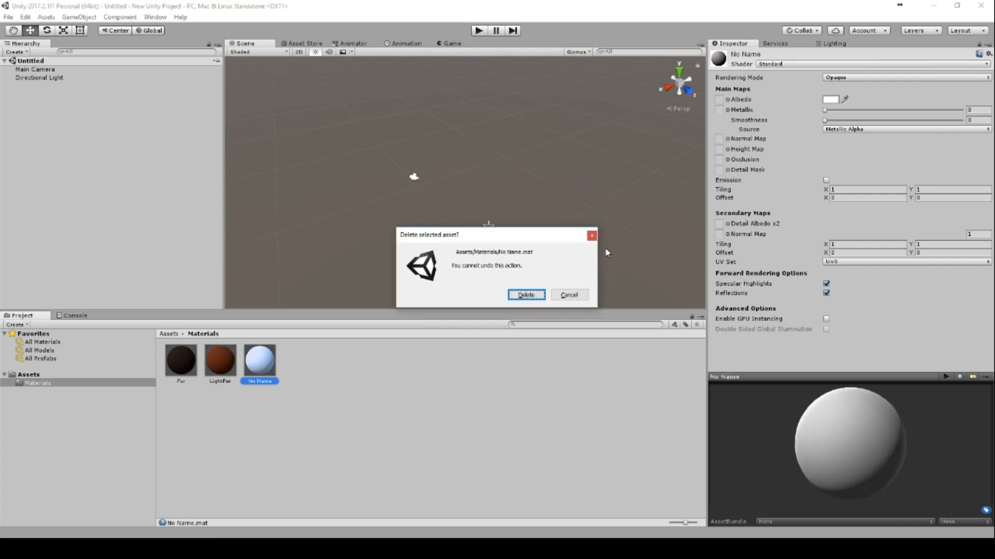
left_click(518, 294)
left_click(224, 367)
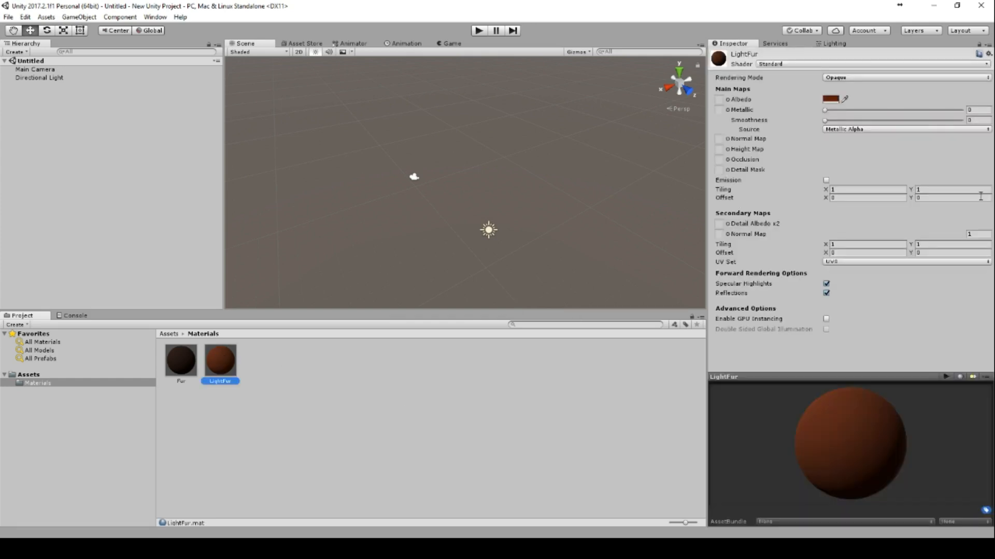
Step: Return to the Assets folder and review the bear model's import settings and source file
left_click(831, 99)
left_click(176, 337)
left_click(173, 335)
left_click(212, 359)
key("alt+Tab")
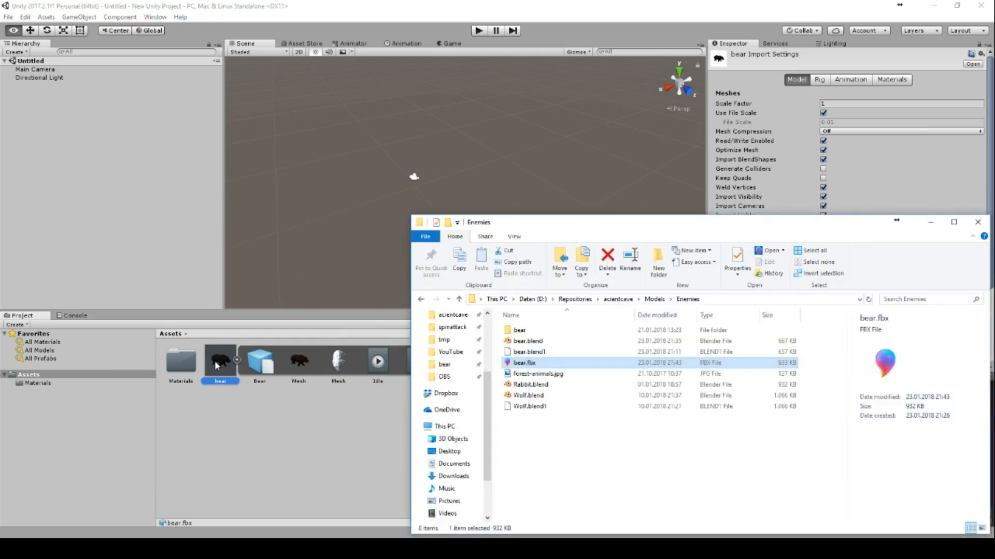
key("alt+Tab")
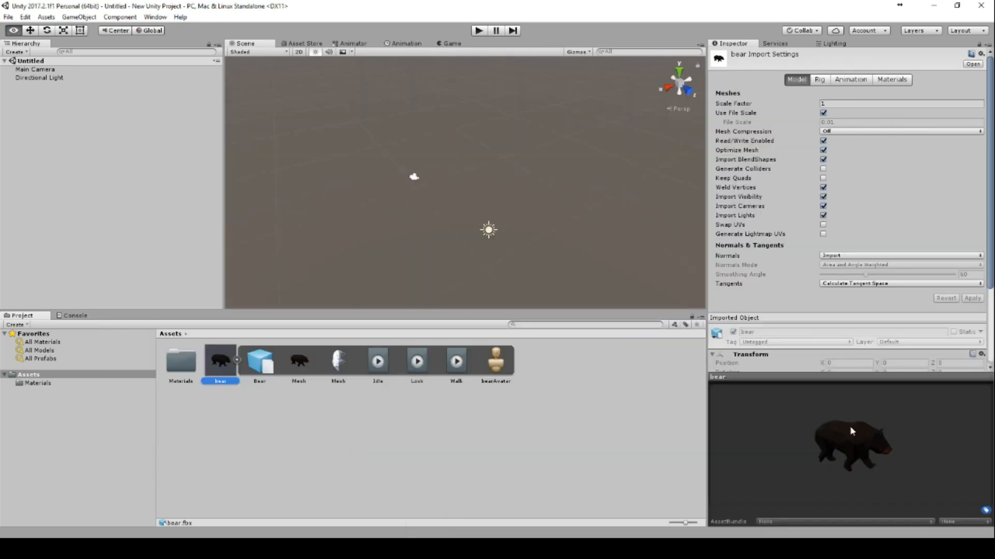
Step: Create an Animator Controller named BearAnimator in the Assets folder
left_click(237, 359)
right_click(302, 398)
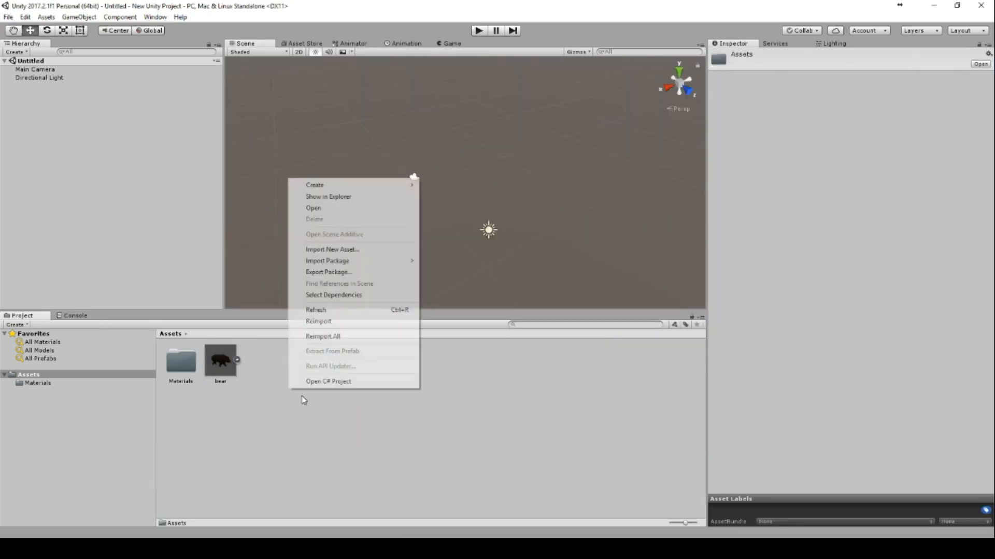
mouse_move(371, 185)
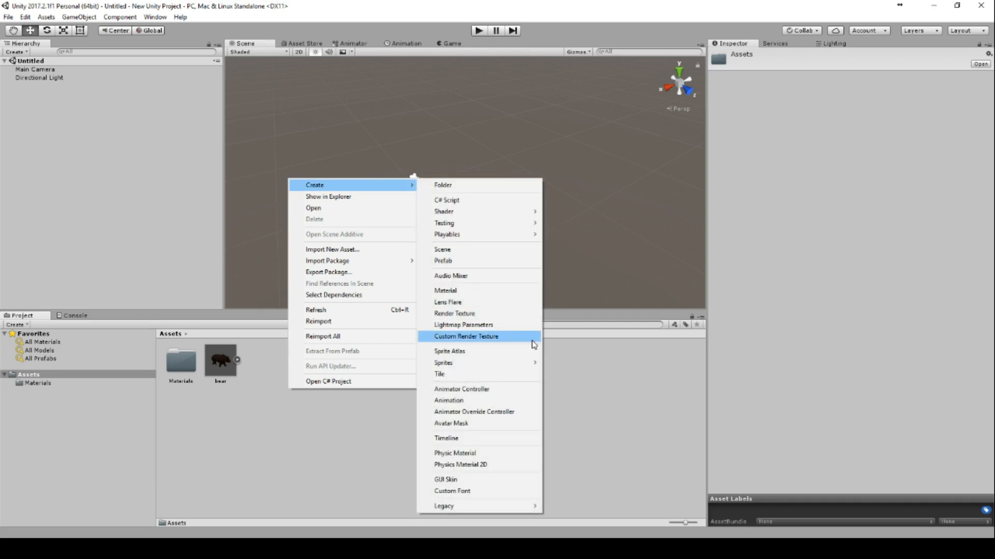
left_click(524, 393)
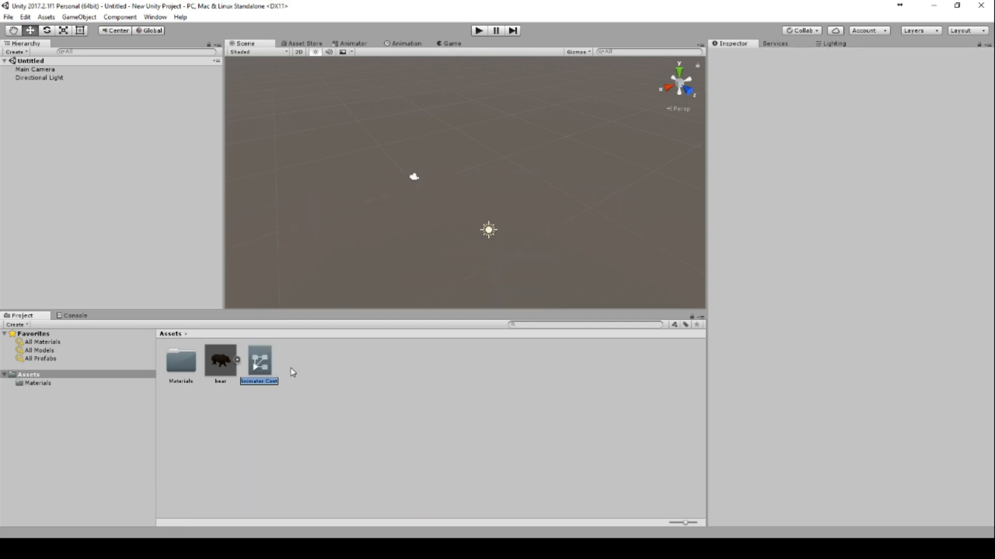
type("BearAnimator")
key("Return")
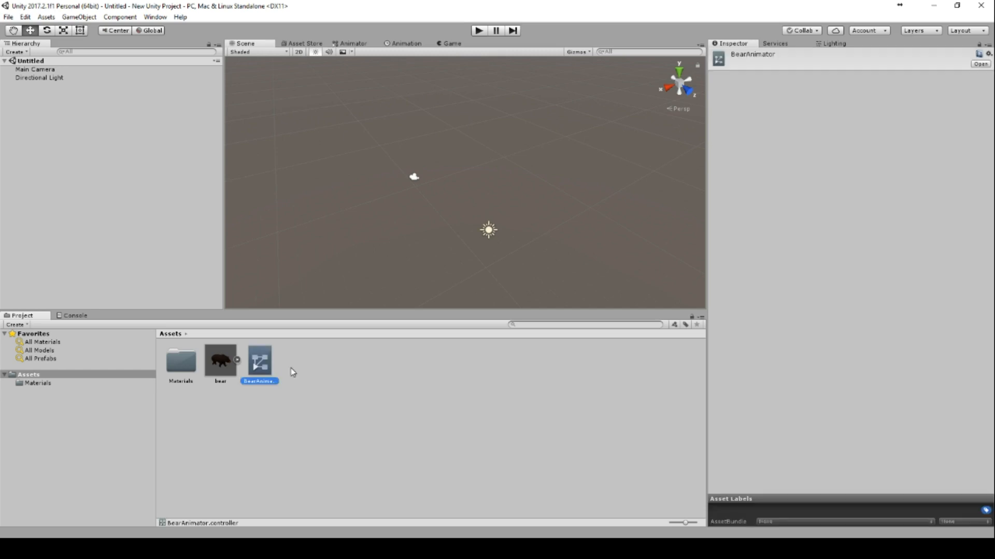
Step: Open the BearAnimator controller and rename its base layer as Walk
double_click(266, 364)
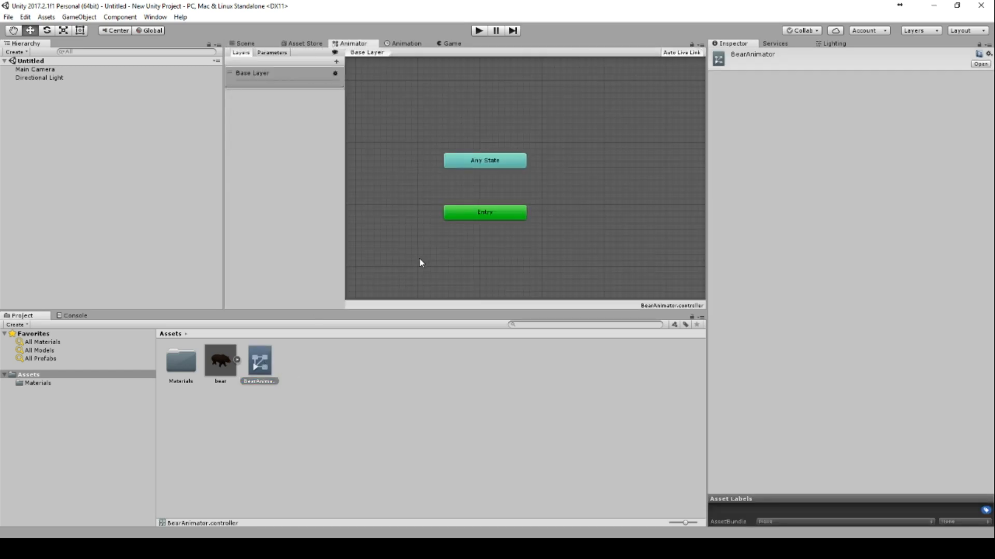
double_click(264, 73)
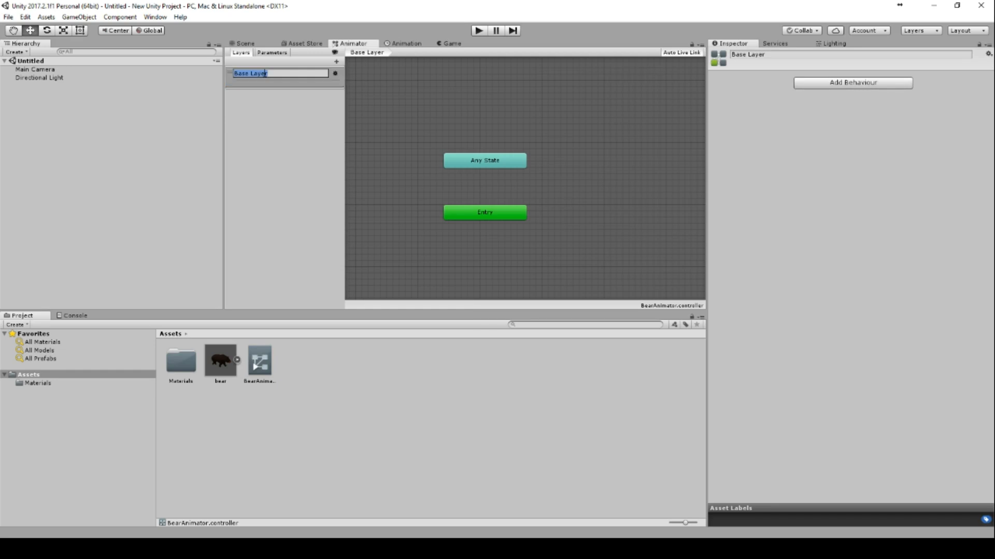
type("Walk")
key("Return")
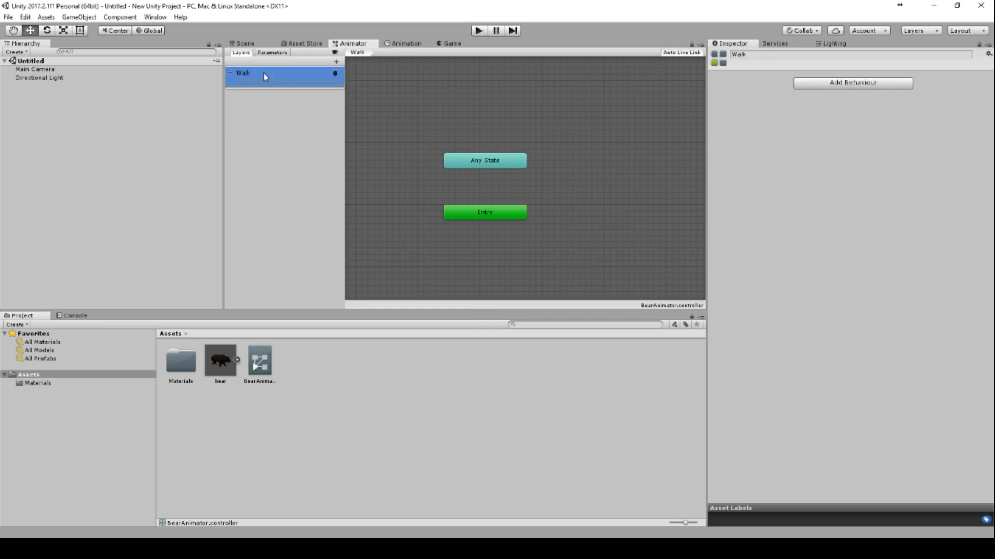
right_click(557, 144)
mouse_move(567, 147)
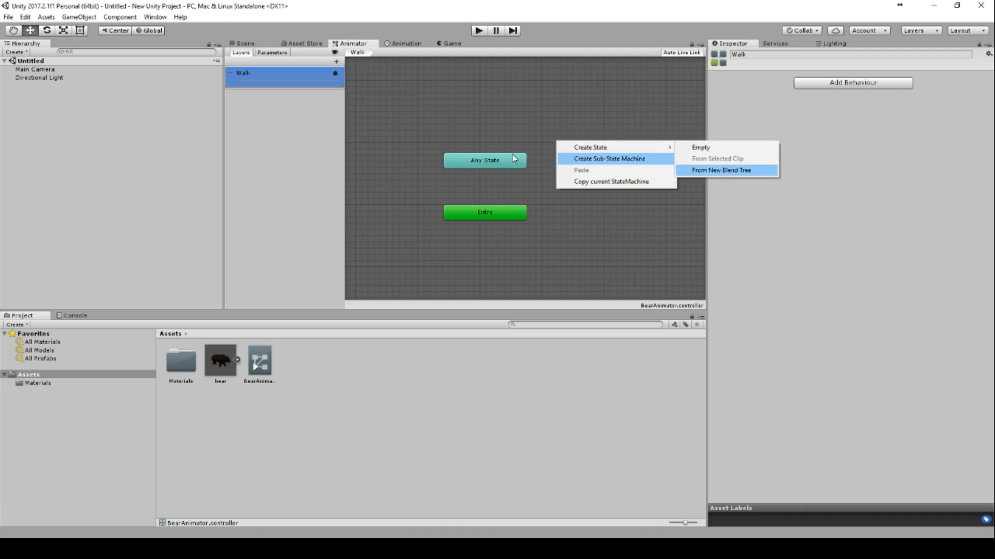
left_click(311, 80)
Step: Add a float parameter named Speed to the BearAnimator controller
left_click(272, 52)
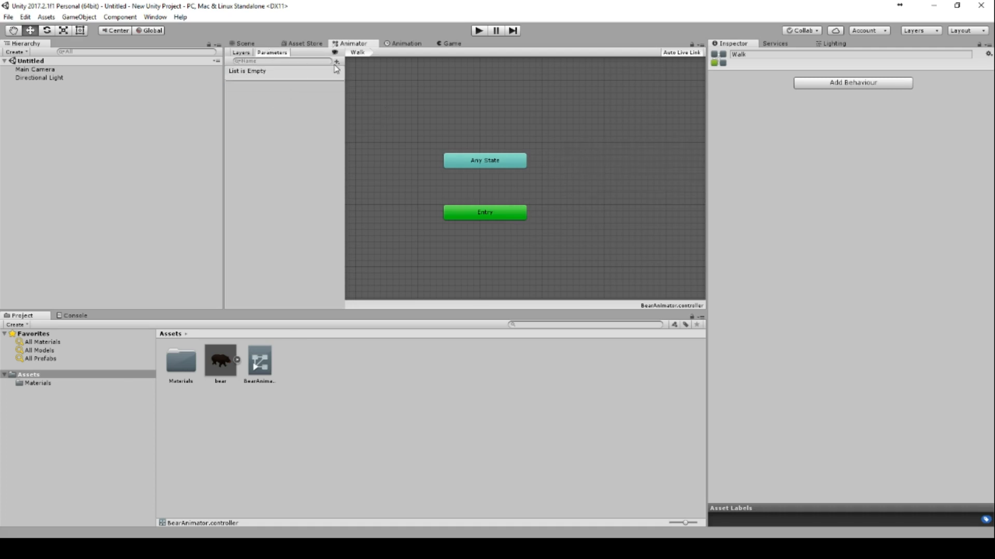
left_click(336, 61)
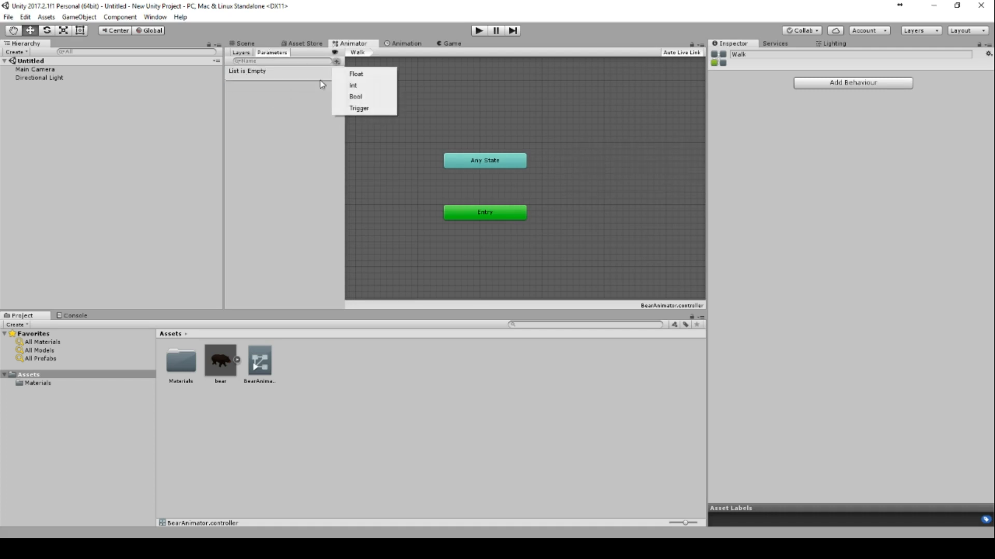
left_click(357, 75)
type("Speed")
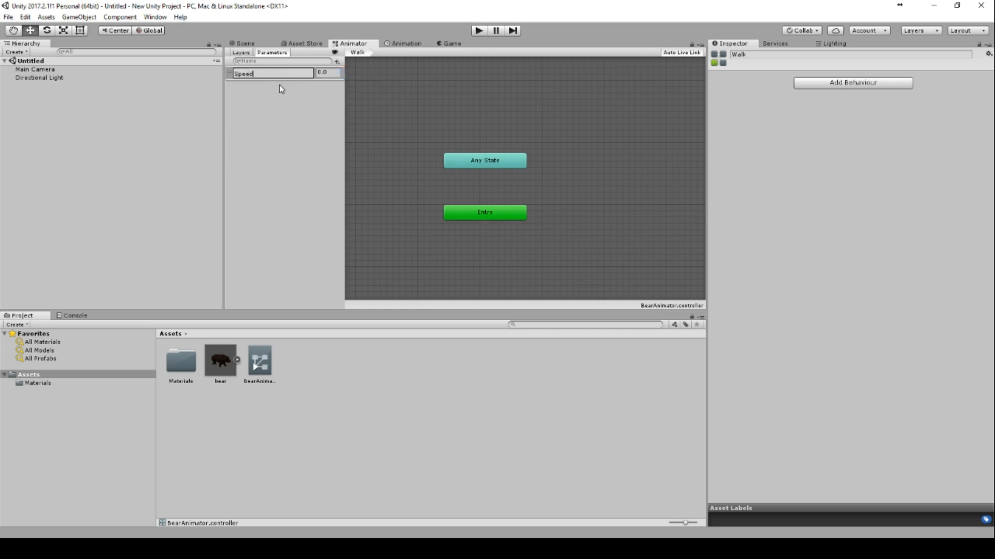
key("Return")
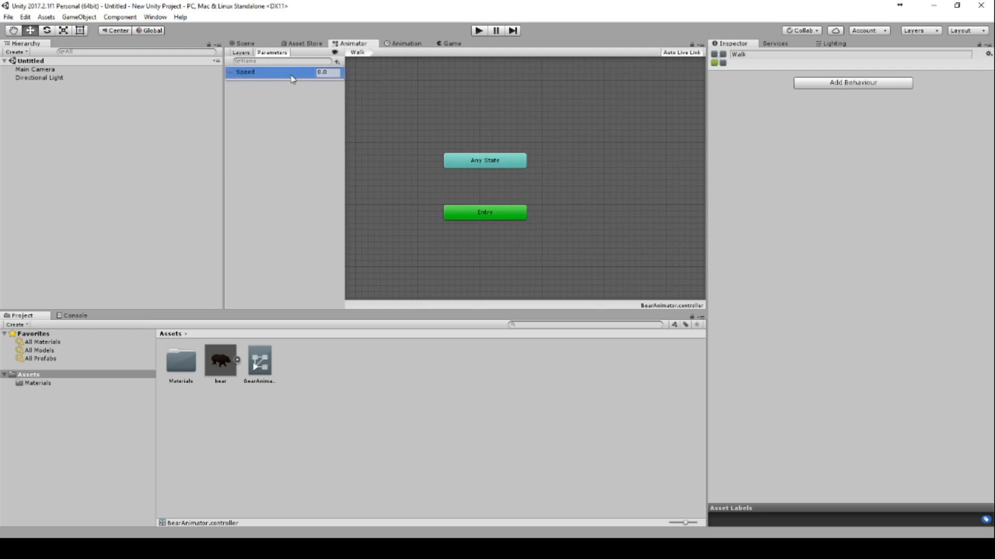
Step: Create a state from a new blend tree in the Walk layer and place it beside the Any State node
left_click(241, 52)
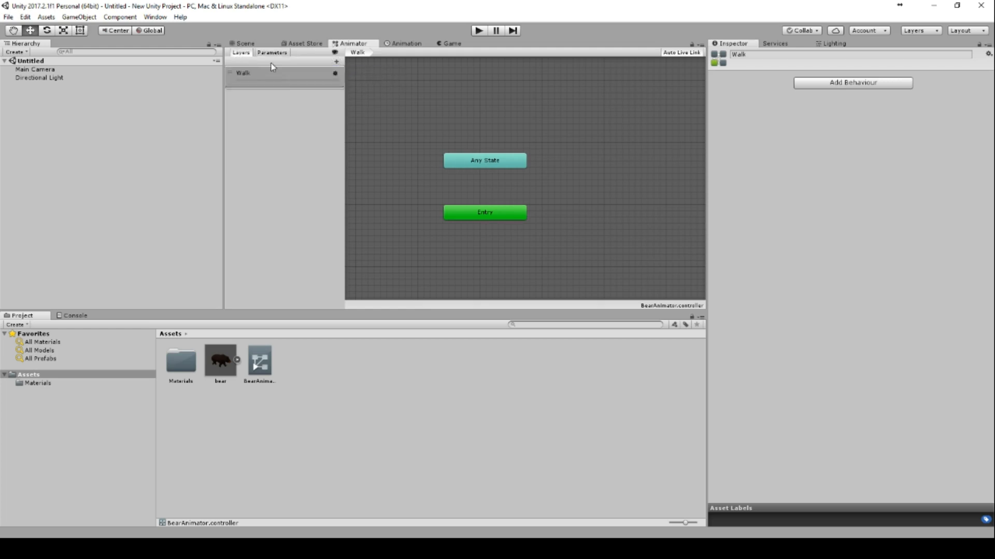
left_click(237, 360)
right_click(486, 116)
mouse_move(523, 124)
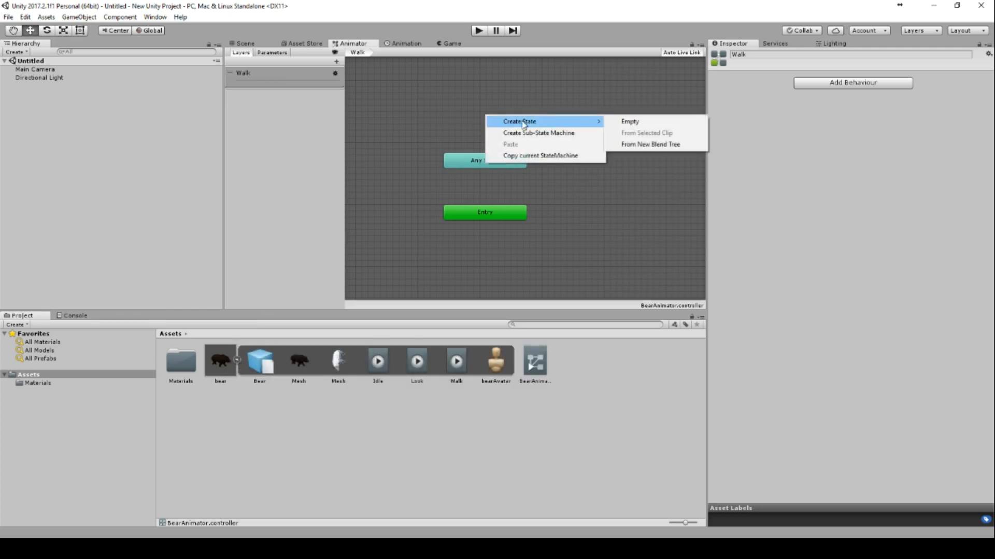
left_click(638, 144)
left_click_drag(545, 124, 610, 170)
left_click(483, 217)
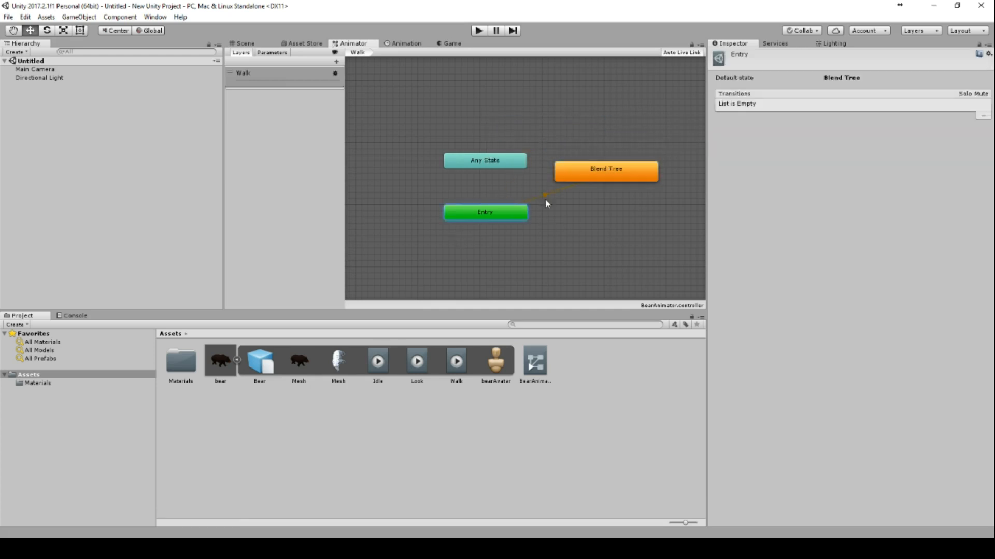
Step: Open the Walk layer's blend tree for editing and use Speed as its blend parameter
left_click(617, 169)
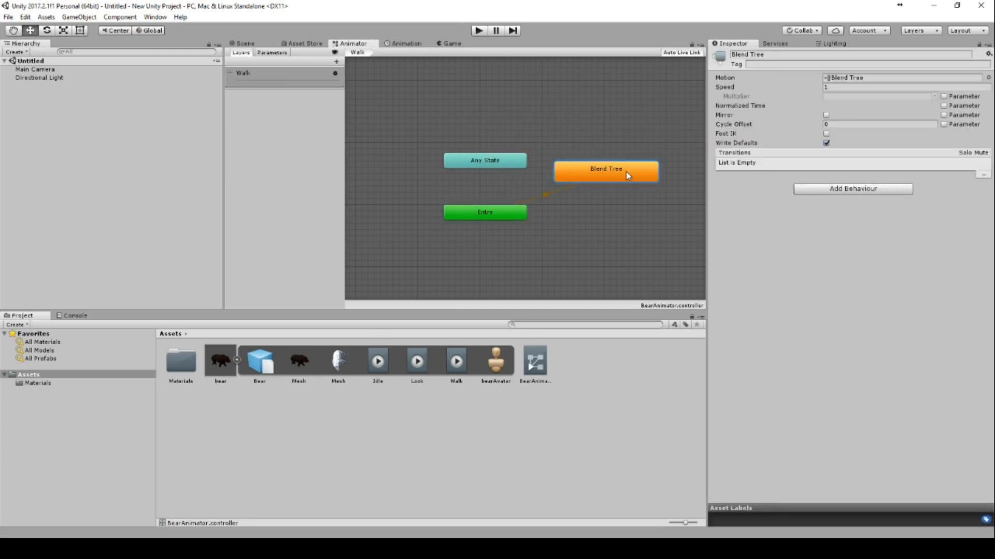
double_click(626, 172)
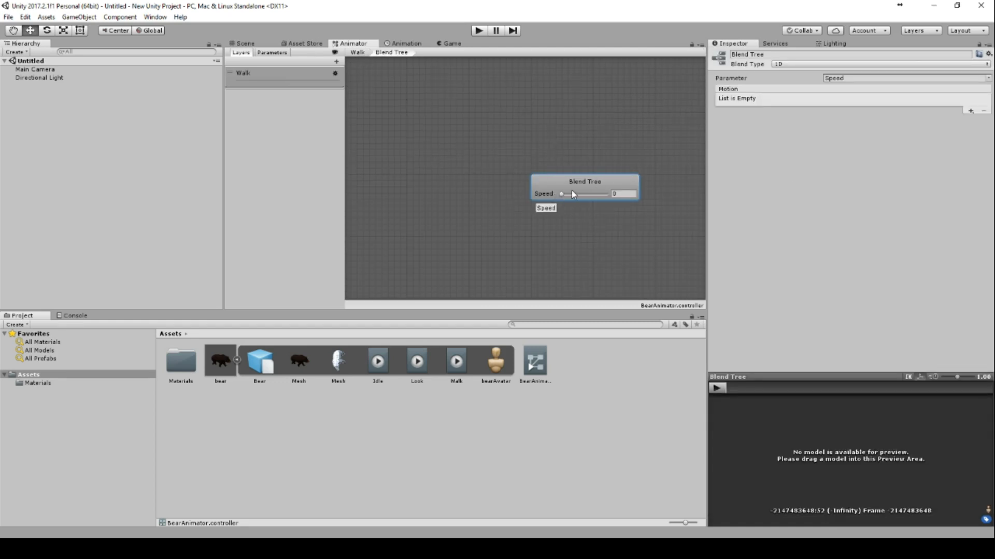
left_click(987, 78)
left_click(953, 90)
Step: Add two motion fields to the blend tree and assign the Idle clip to the first and the Walk clip to the second
left_click(971, 111)
left_click(971, 118)
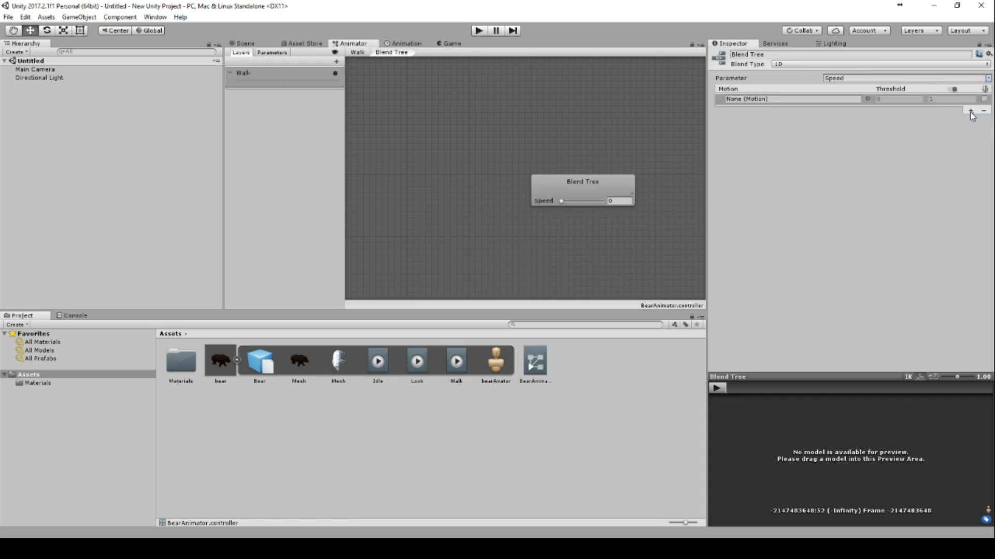
left_click(970, 111)
left_click(972, 119)
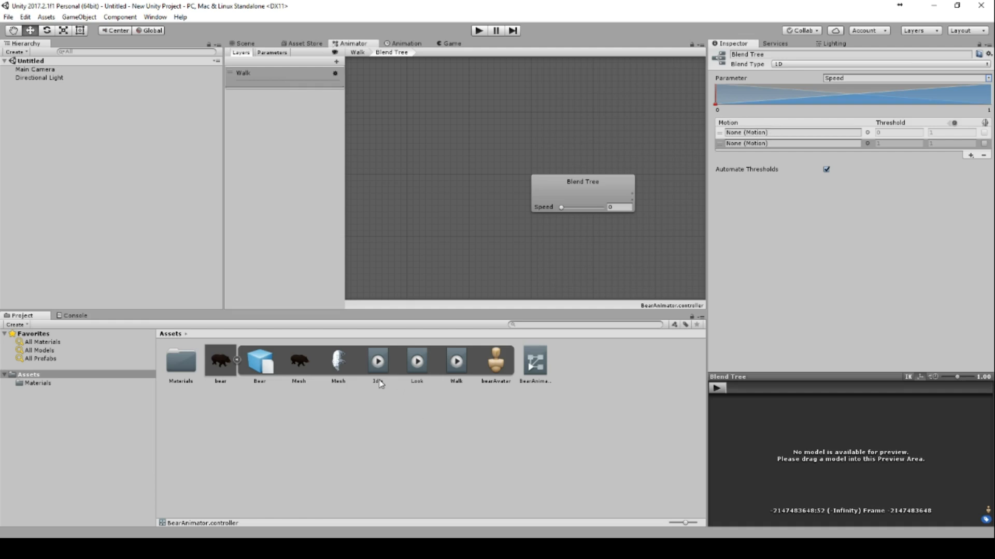
left_click_drag(380, 373, 748, 136)
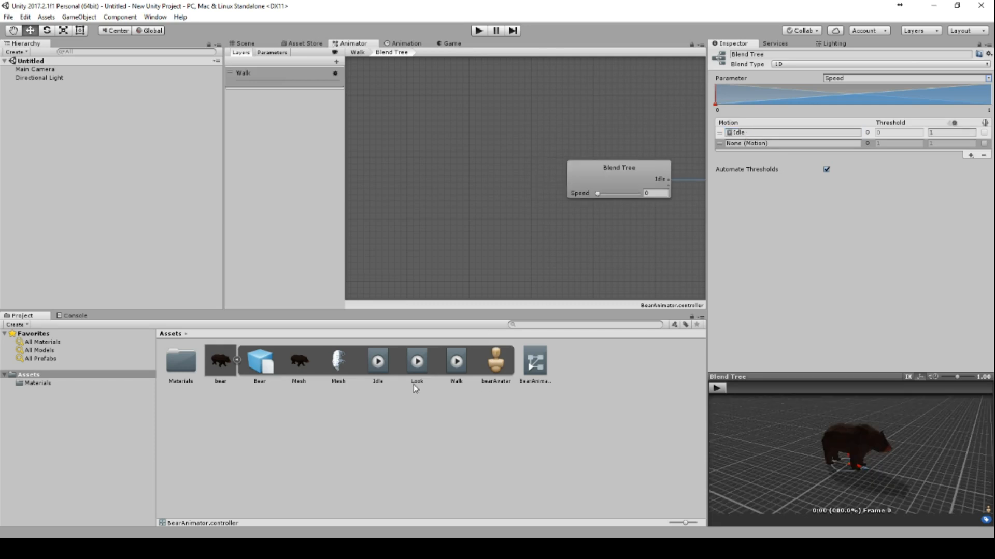
left_click_drag(456, 362, 788, 150)
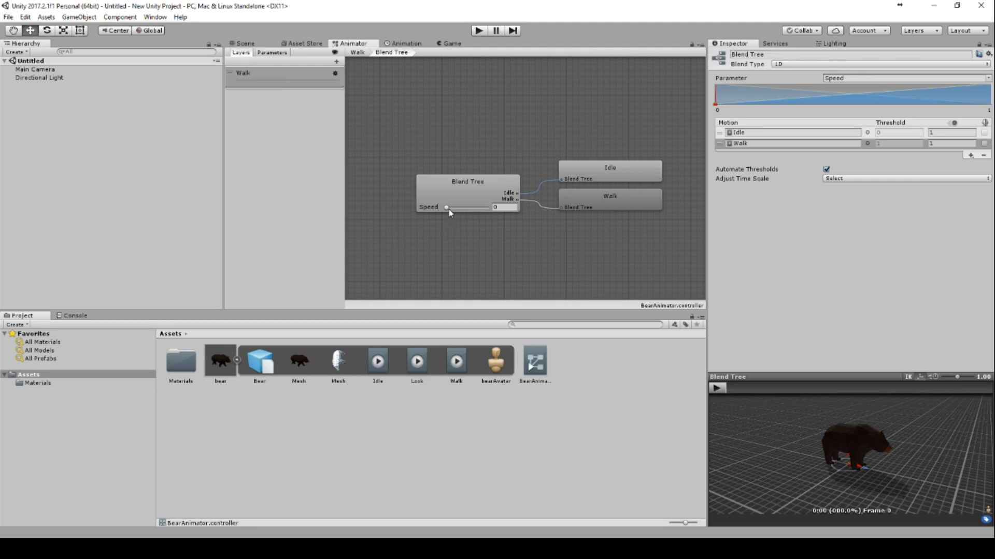
Step: Preview the bear's blend between Idle and Walk by varying Speed between 0 and 1, then stop and rewind the preview at Speed 0
left_click_drag(446, 207, 549, 209)
left_click_drag(485, 212, 411, 214)
left_click(716, 388)
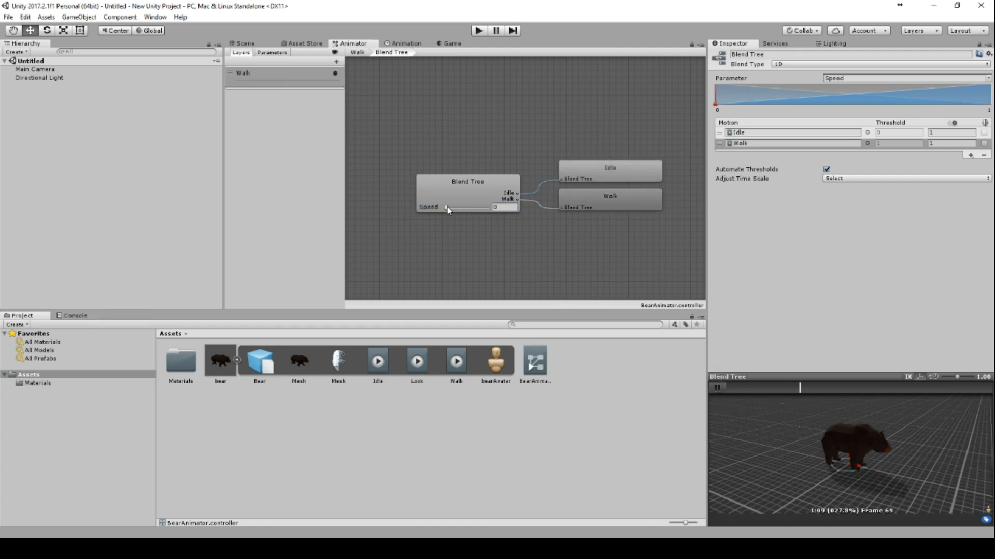
left_click_drag(448, 210, 514, 214)
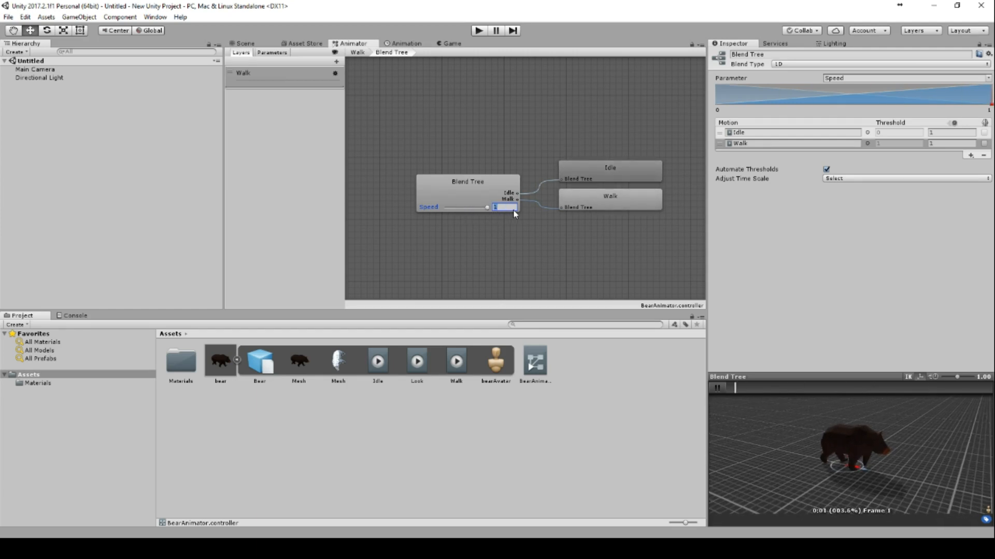
type("0")
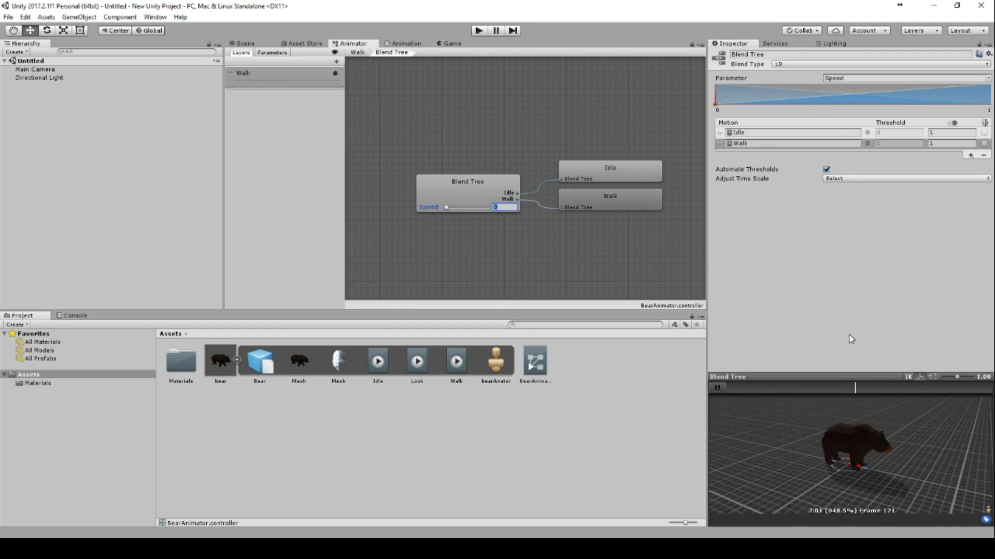
left_click(715, 389)
left_click_drag(912, 390, 717, 395)
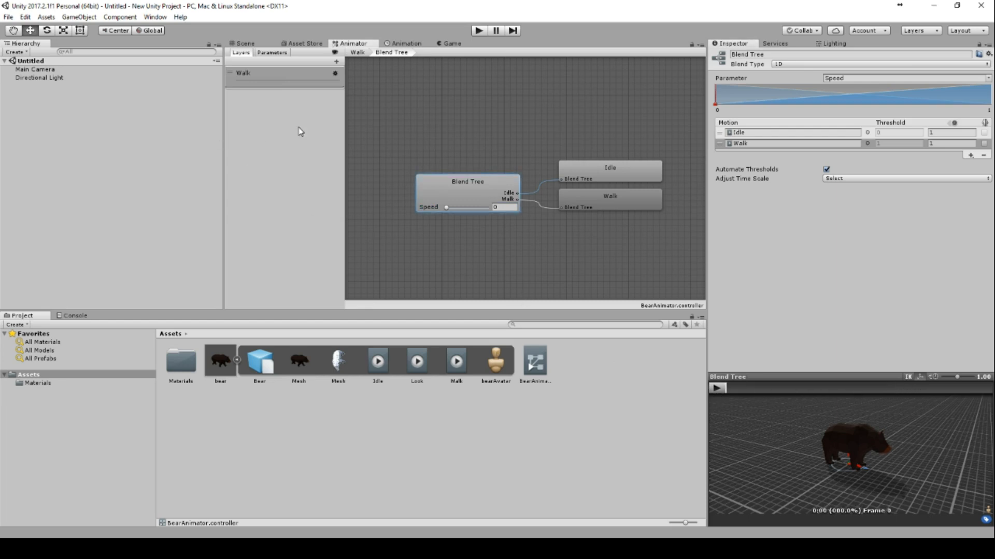
Step: Add an animator layer named Look and place the Look clip in it as a state
left_click(337, 62)
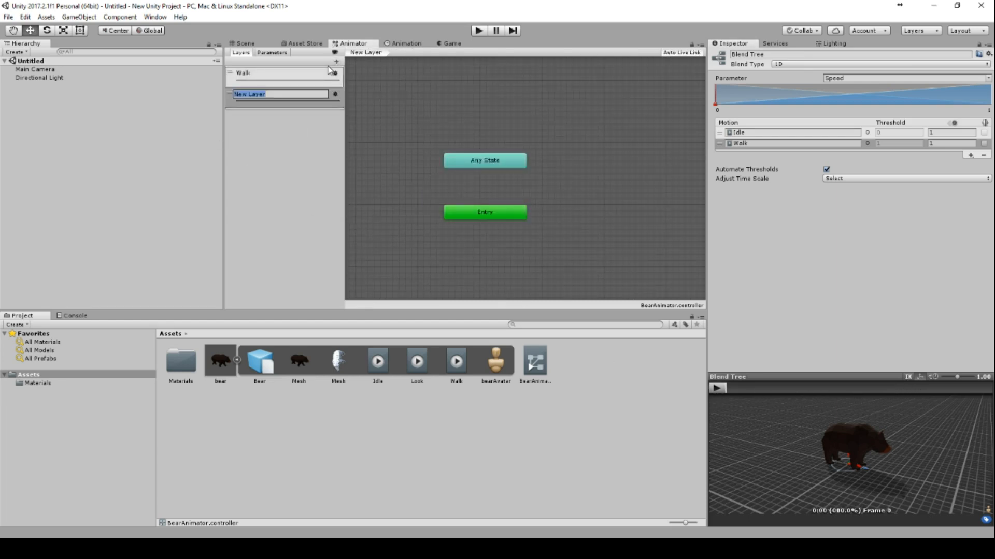
type("Look")
key("Return")
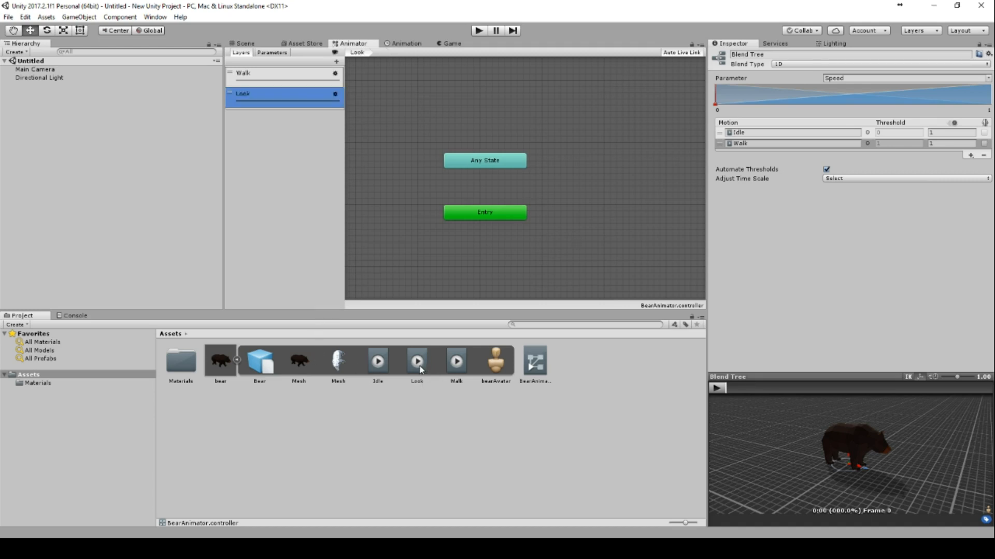
left_click_drag(419, 369, 603, 132)
Step: Add a trigger parameter named StartLook to the BearAnimator controller
left_click(272, 53)
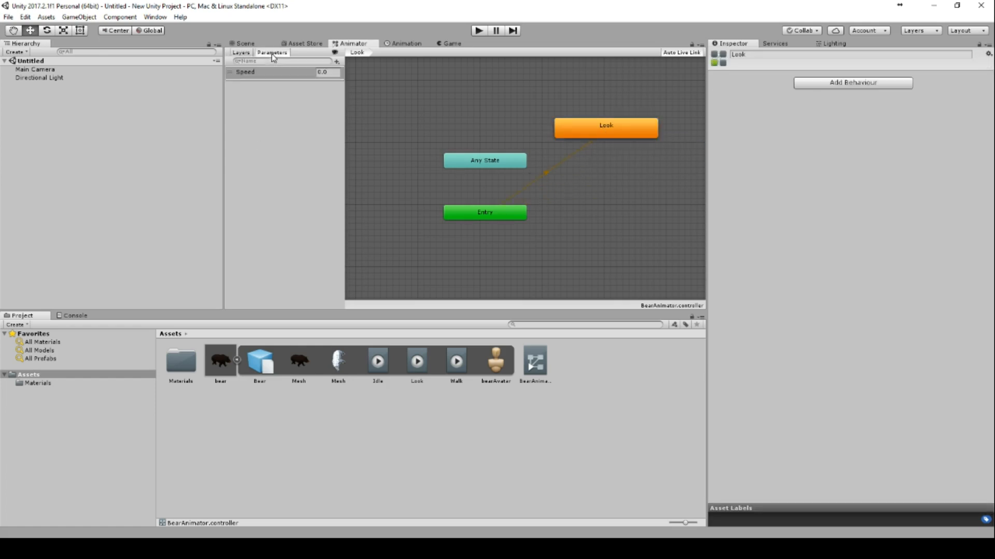
left_click(337, 62)
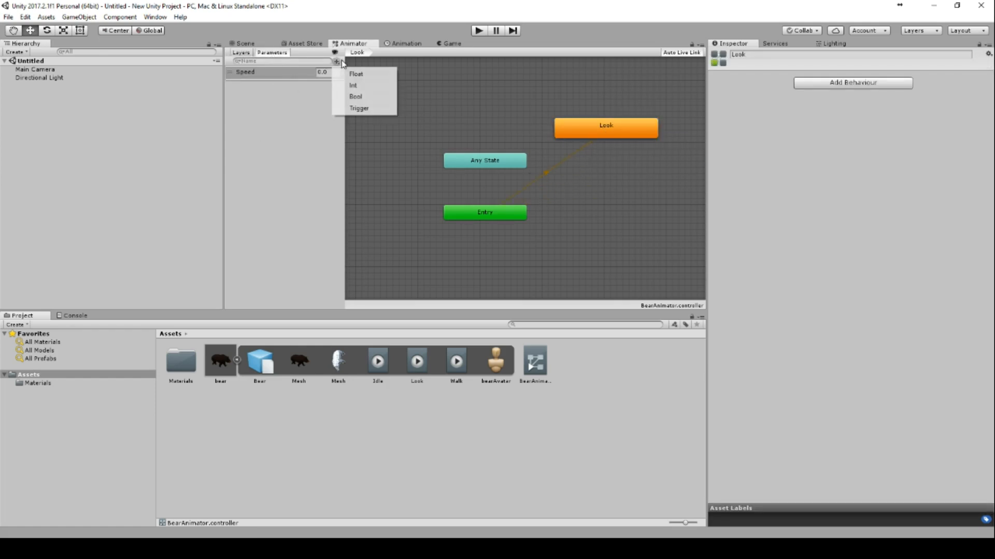
left_click(359, 108)
type("s")
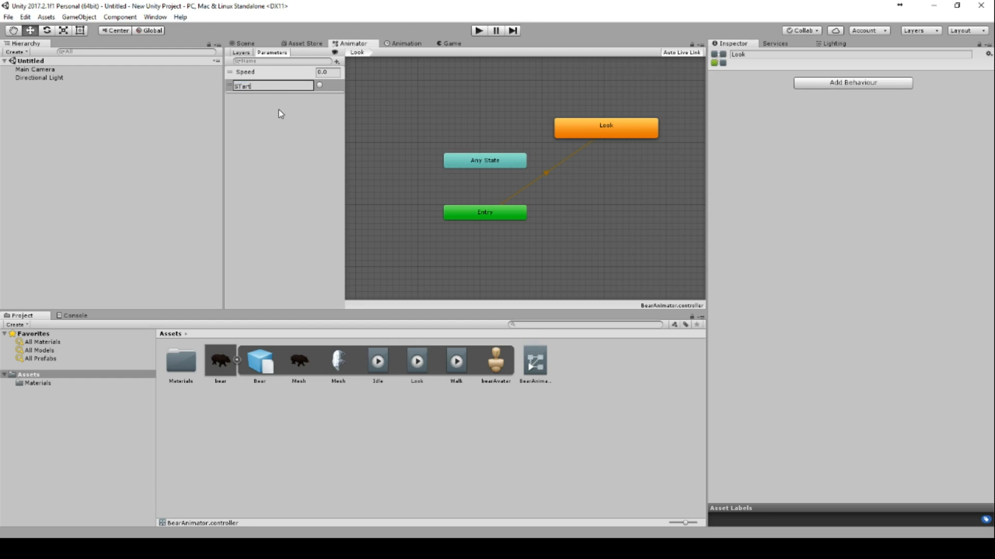
type("tartLook")
key("Return")
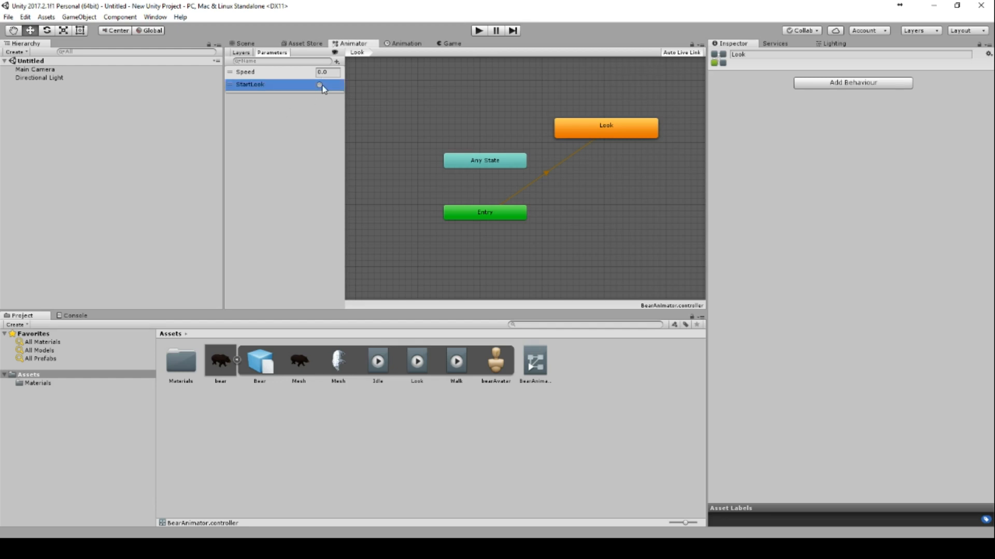
left_click(547, 172)
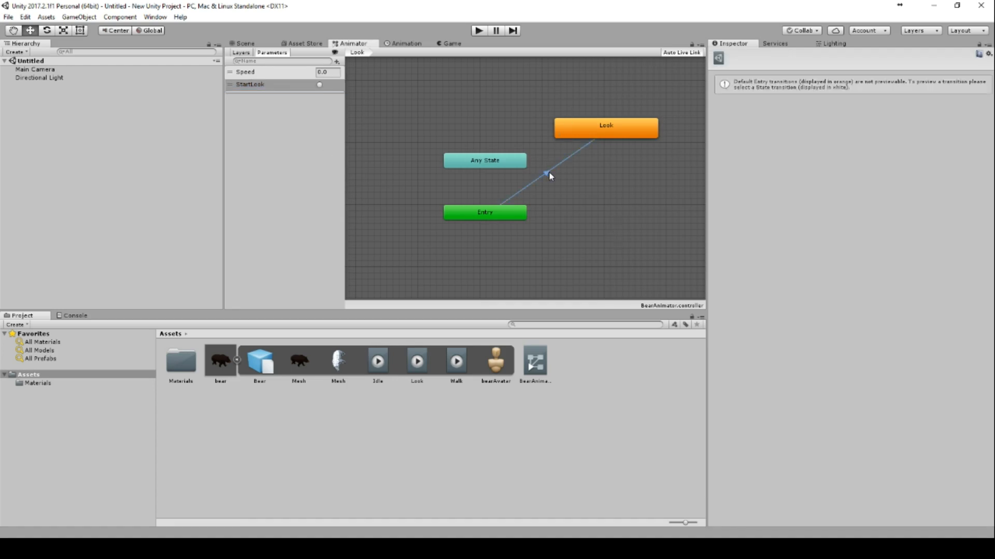
left_click(500, 219)
right_click(501, 217)
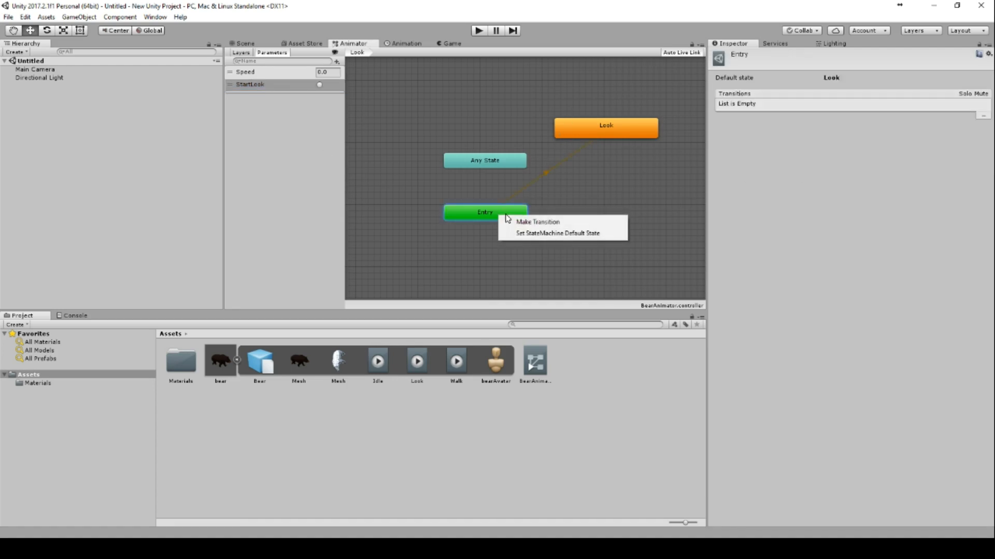
left_click(441, 231)
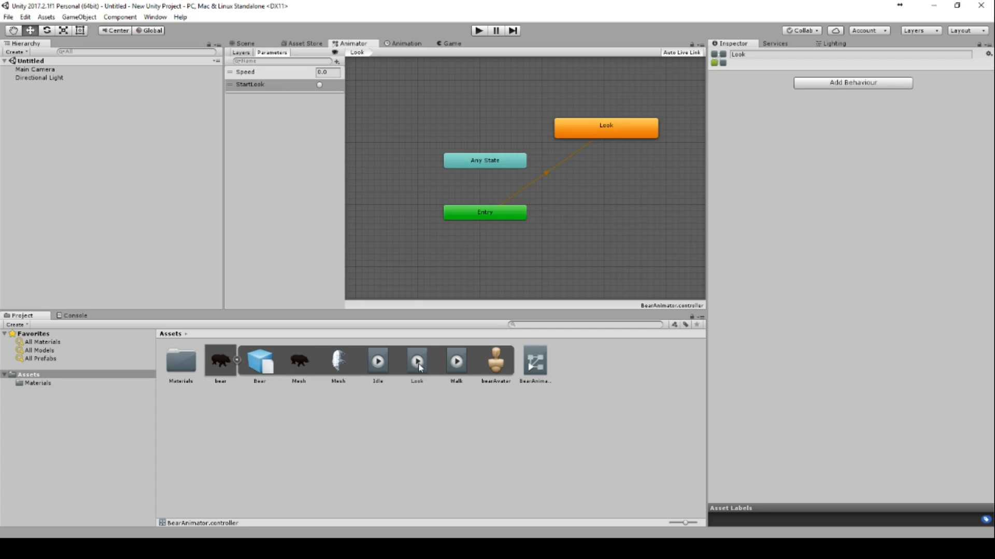
Step: Make Idle the Look layer's default state by placing the Idle clip, adding a transition from Entry and deleting the Look state
left_click_drag(556, 206, 574, 202)
right_click(499, 217)
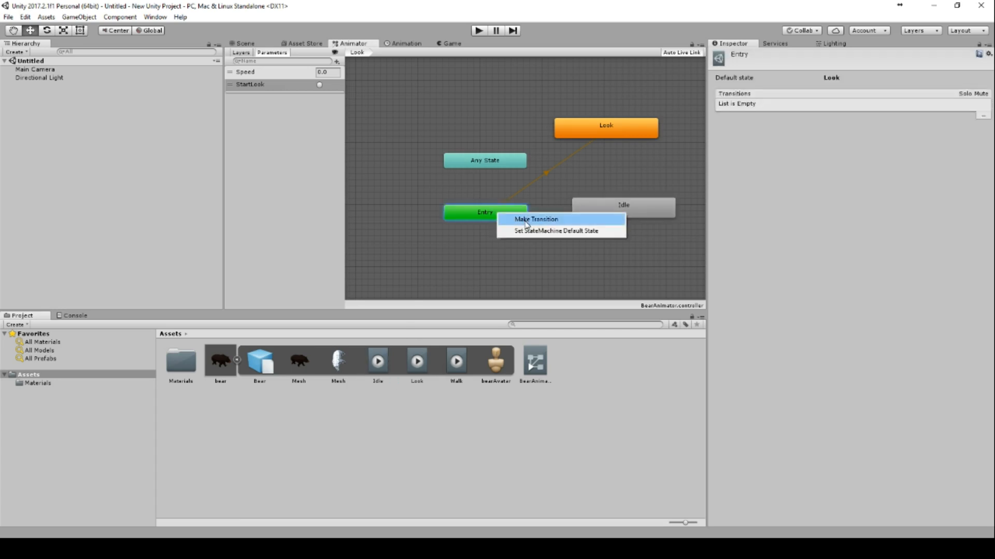
left_click(518, 219)
left_click(614, 204)
left_click(602, 127)
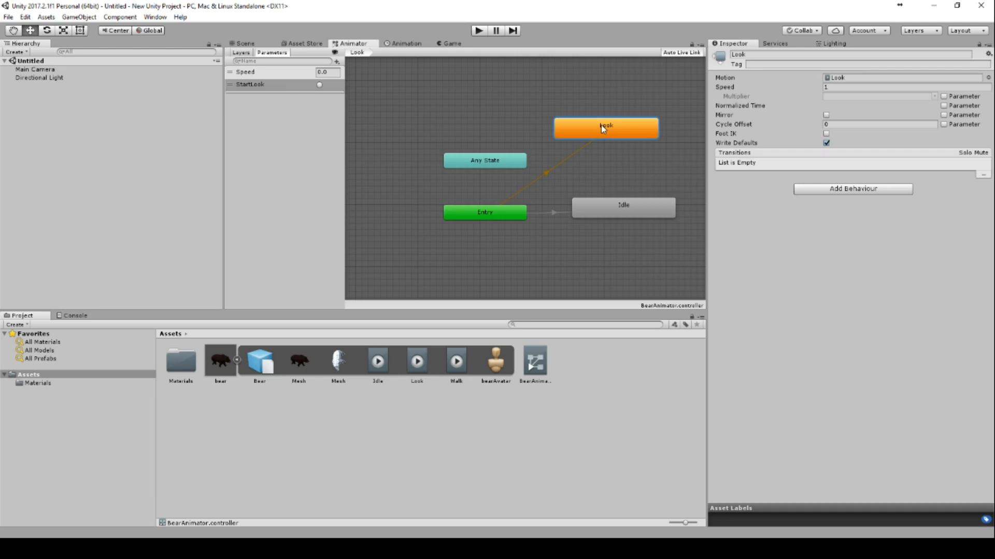
key("Delete")
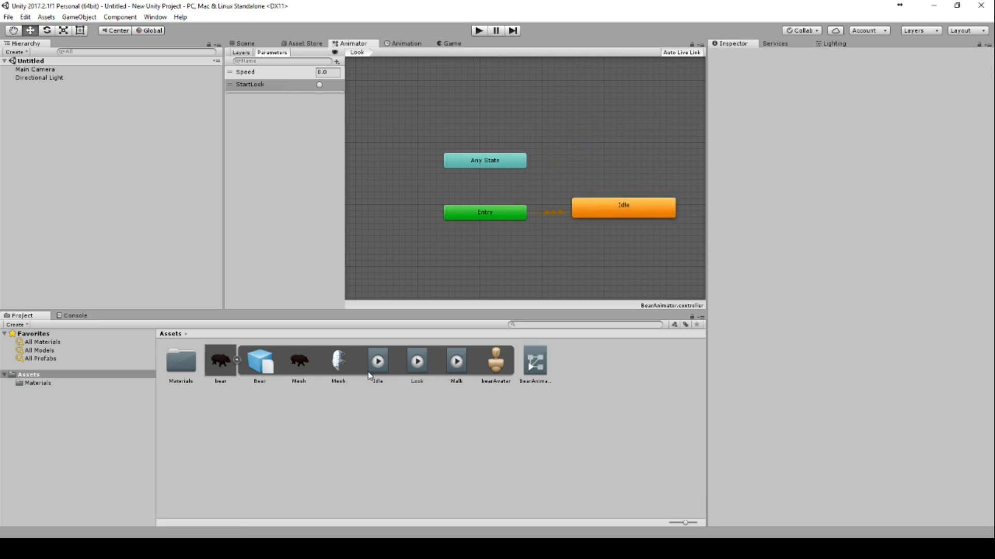
left_click_drag(369, 376, 583, 139)
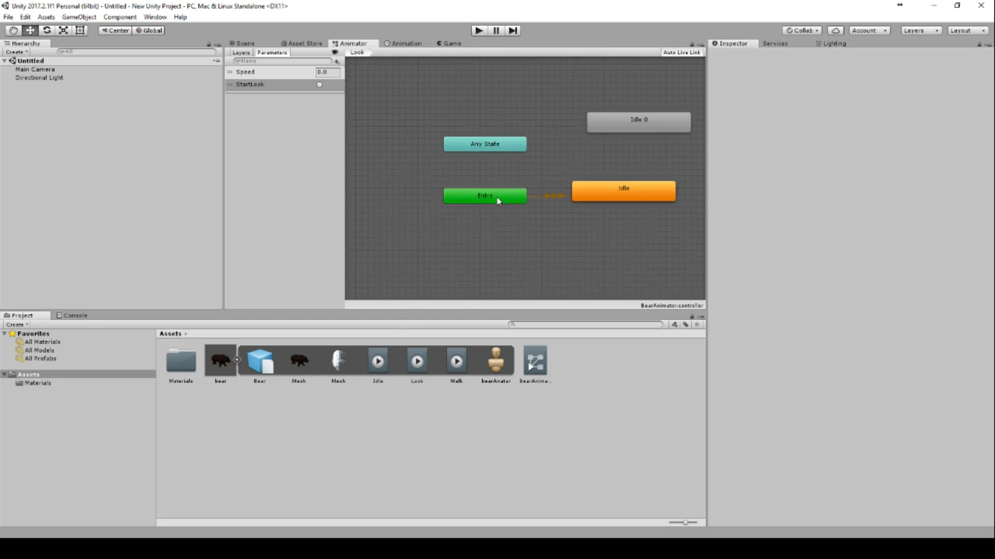
left_click(633, 126)
key("Delete")
Step: Add the Look clip to the Look layer again as a state and place it above Idle
left_click_drag(423, 363, 638, 115)
left_click(536, 181)
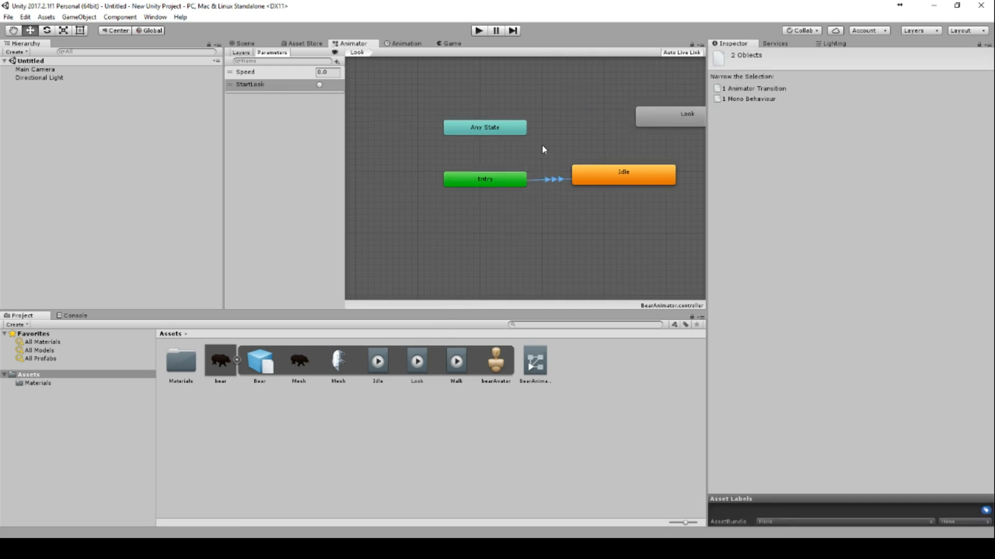
left_click(515, 181)
left_click(601, 175)
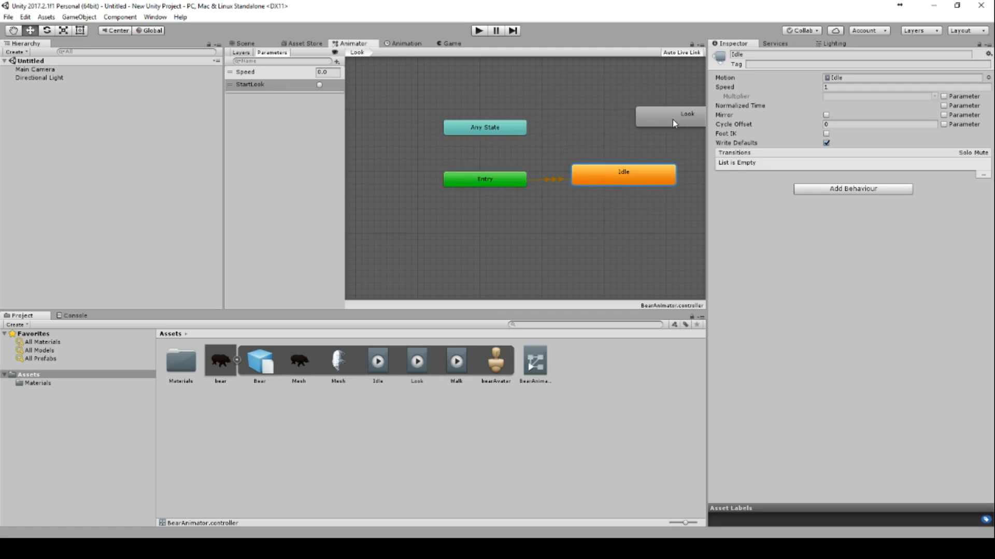
left_click_drag(672, 119, 604, 104)
Step: Create a transition from Idle to Look and move the Idle state slightly farther away from Look
right_click(626, 177)
left_click(642, 183)
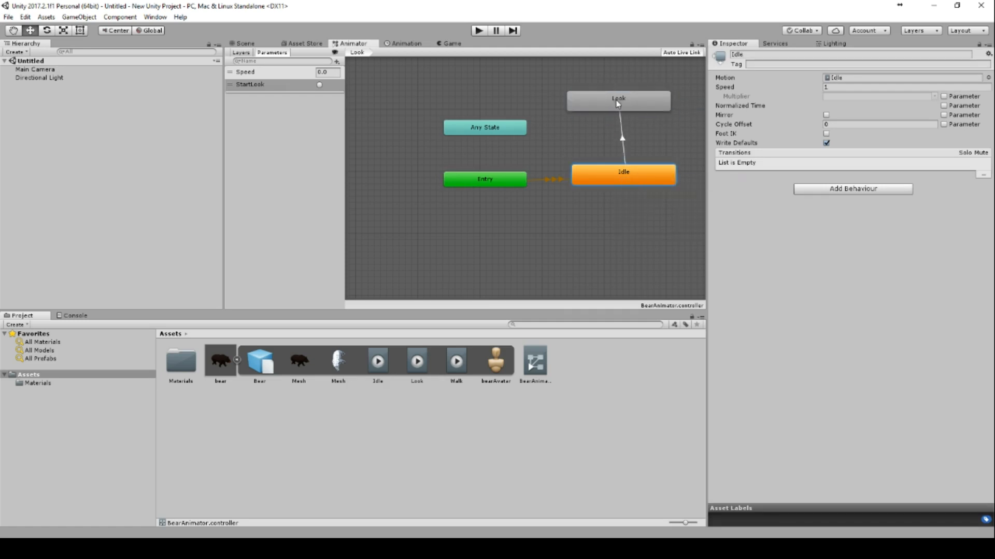
left_click(617, 104)
left_click_drag(651, 185, 628, 204)
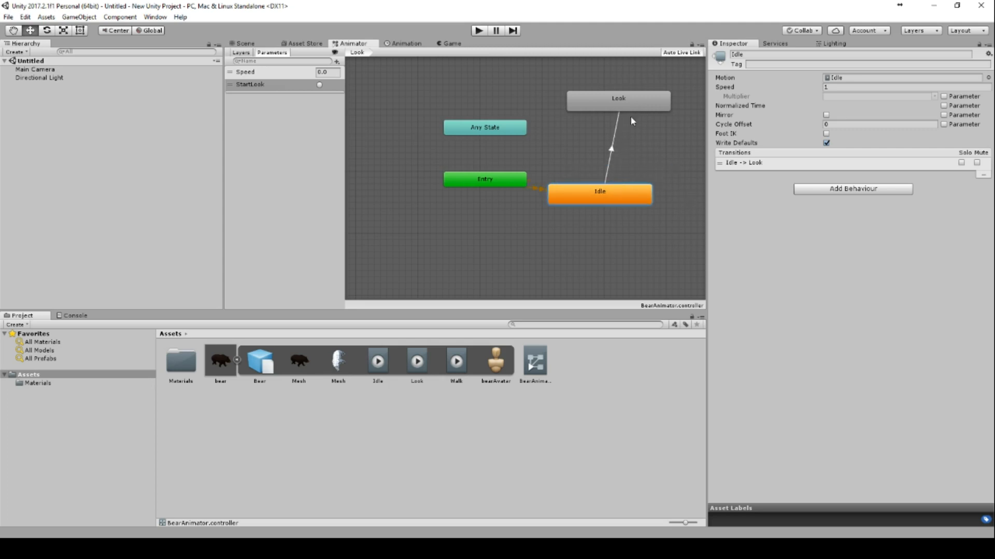
left_click(632, 100)
left_click(611, 199)
Step: Add a StartLook condition to the Idle-to-Look transition and shift its blend range earlier in the timeline
left_click(610, 147)
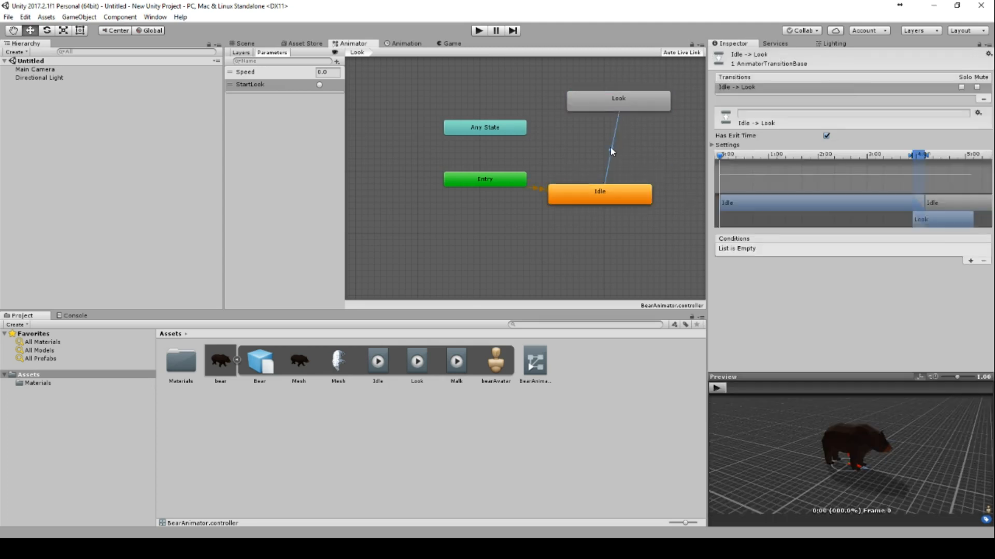
left_click(970, 261)
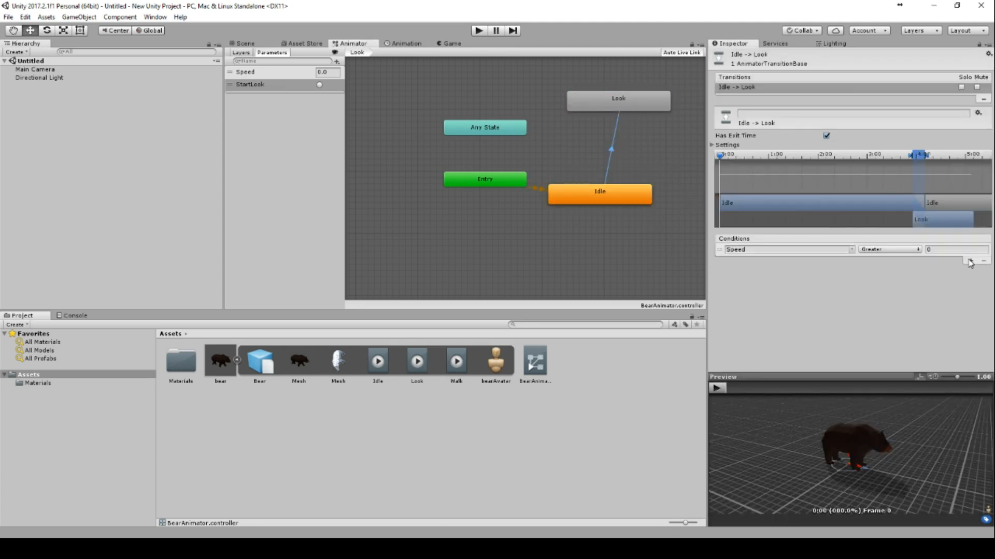
left_click(852, 249)
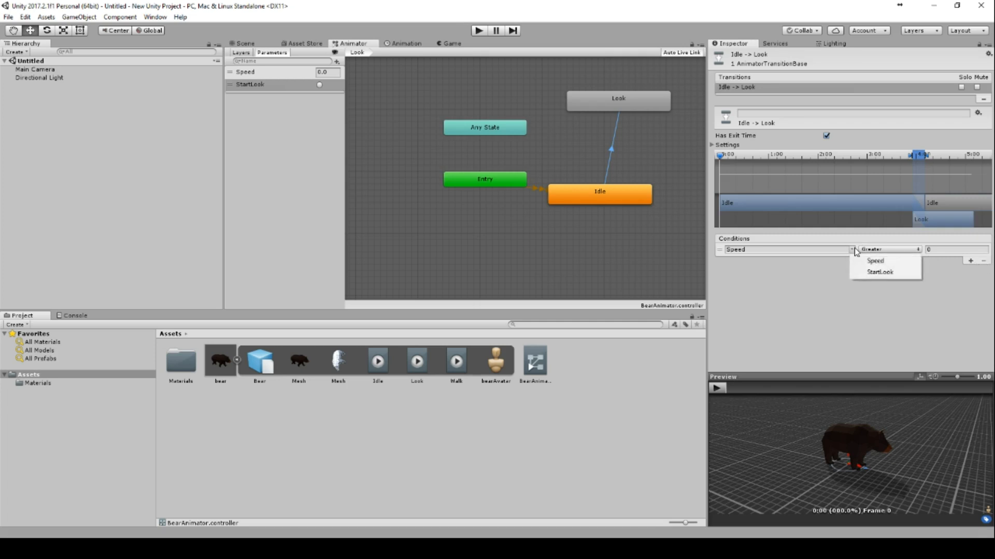
left_click(875, 273)
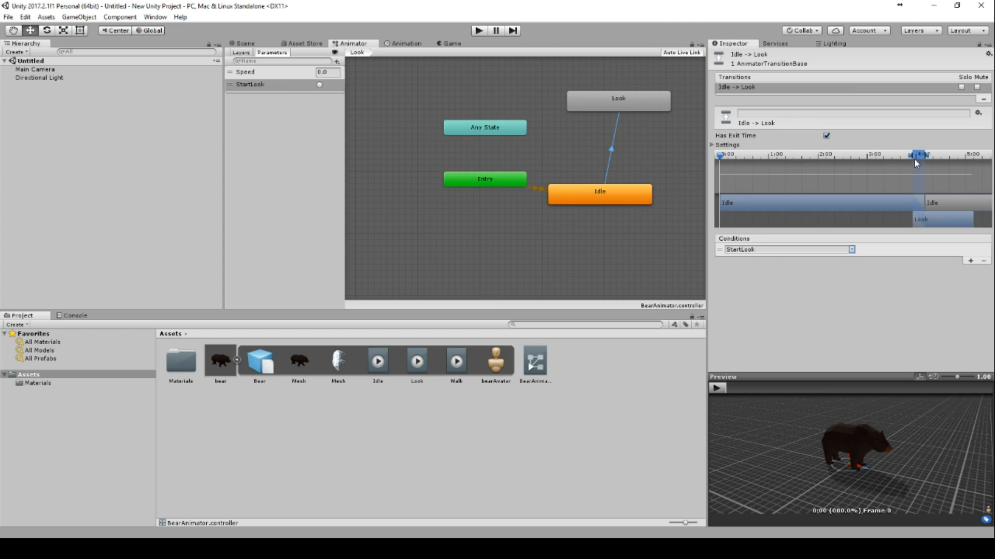
mouse_move(915, 155)
left_mouse_down()
mouse_move(726, 158)
mouse_move(799, 159)
mouse_move(725, 159)
mouse_move(794, 166)
mouse_move(755, 168)
left_mouse_up()
Step: Create a transition from Look back to Idle and scrub its preview through the blend range
right_click(626, 106)
left_click(642, 112)
left_click(594, 200)
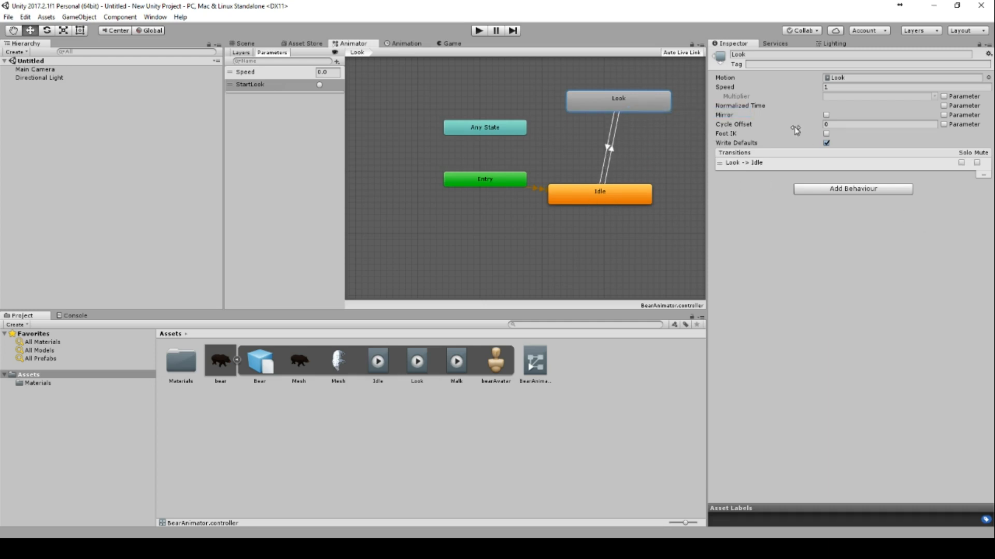
left_click(610, 148)
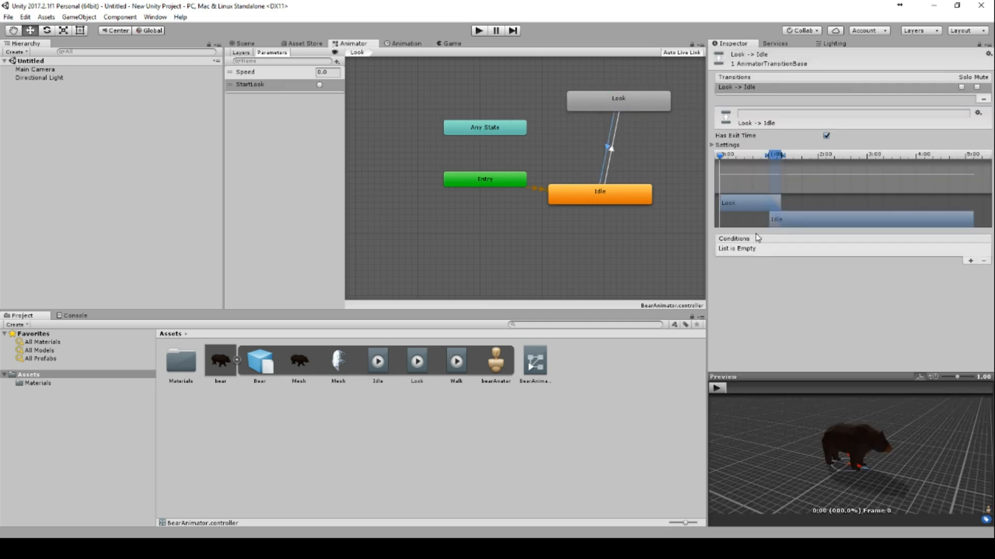
left_click_drag(719, 164, 784, 190)
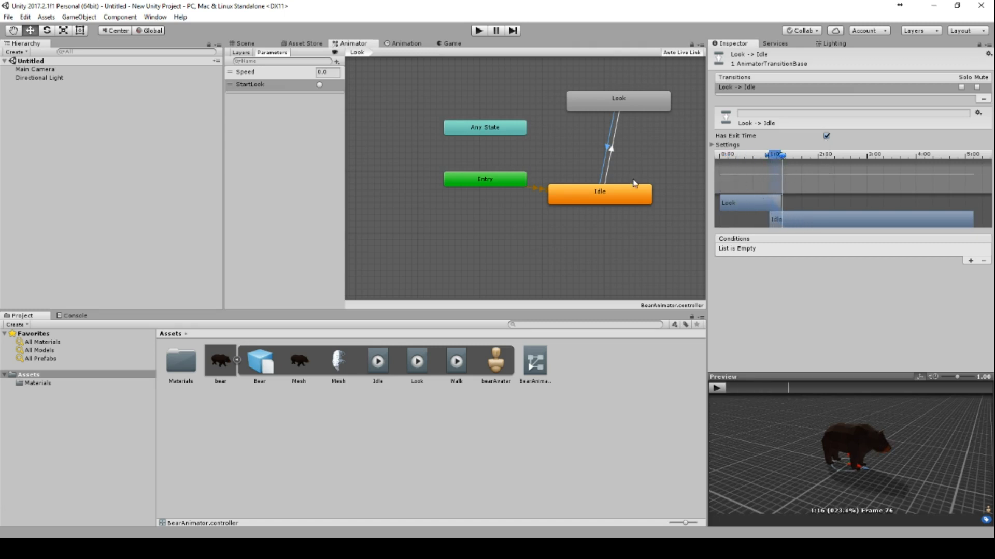
Step: Review the controller's Walk and Look layers and open the Walk layer's settings
left_click(241, 52)
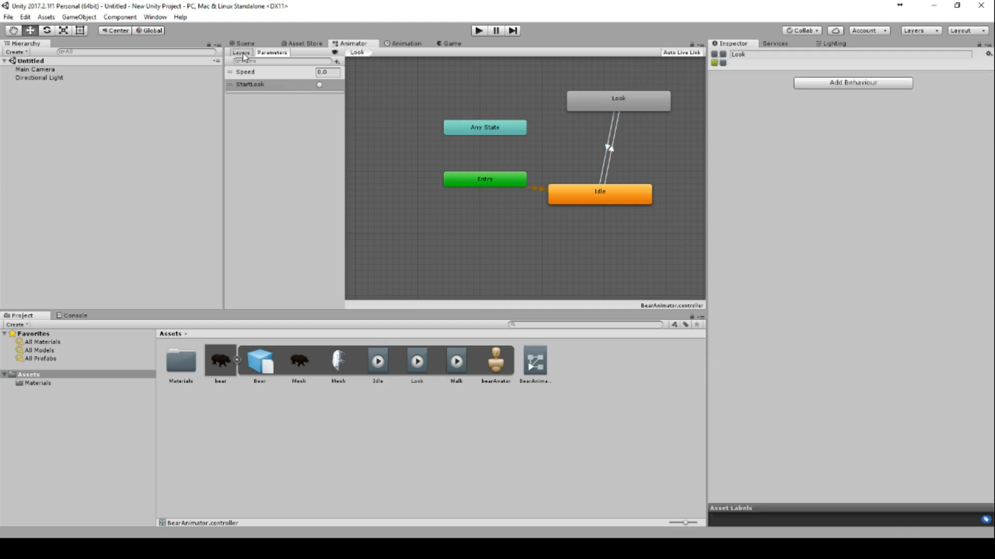
left_click(259, 82)
left_click(251, 98)
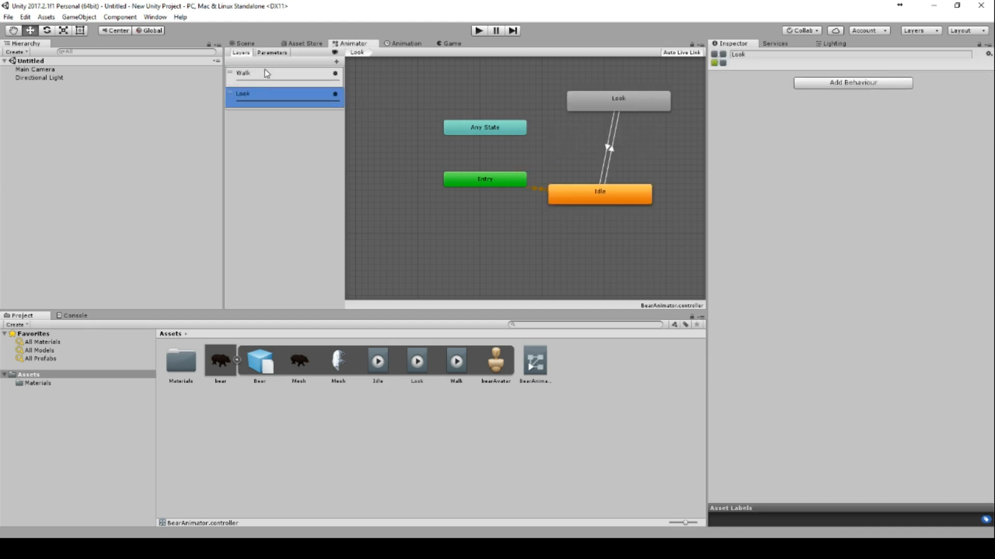
left_click(264, 86)
left_click(265, 97)
left_click(335, 73)
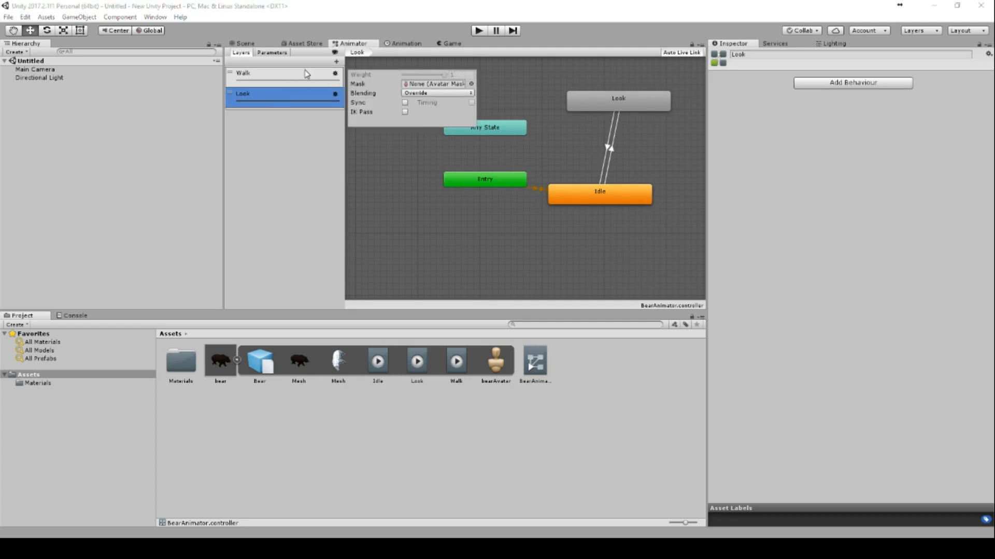
Step: Set the Look layer's blending to Additive and its weight to 1
left_click(303, 95)
left_click(337, 96)
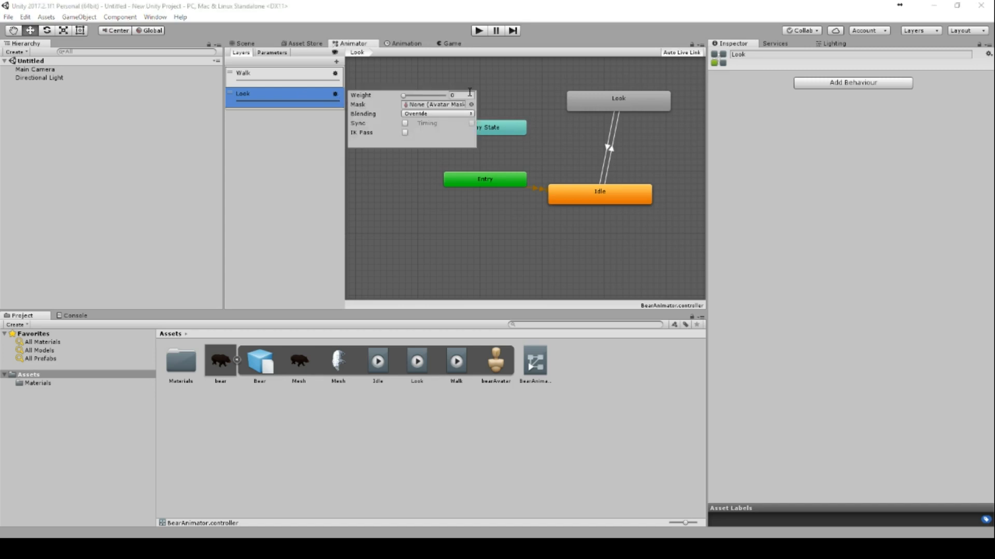
left_click(420, 114)
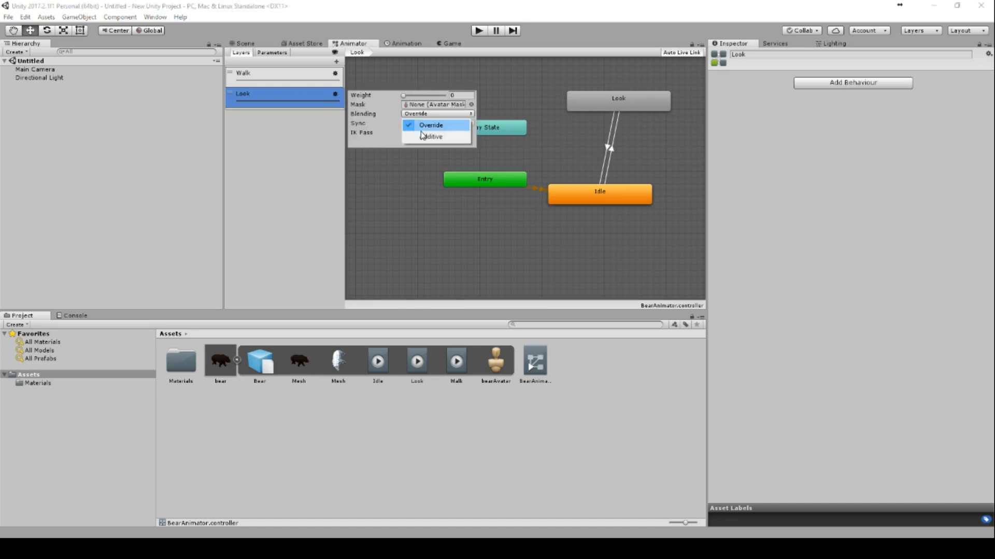
left_click(422, 136)
left_click_drag(403, 95, 490, 97)
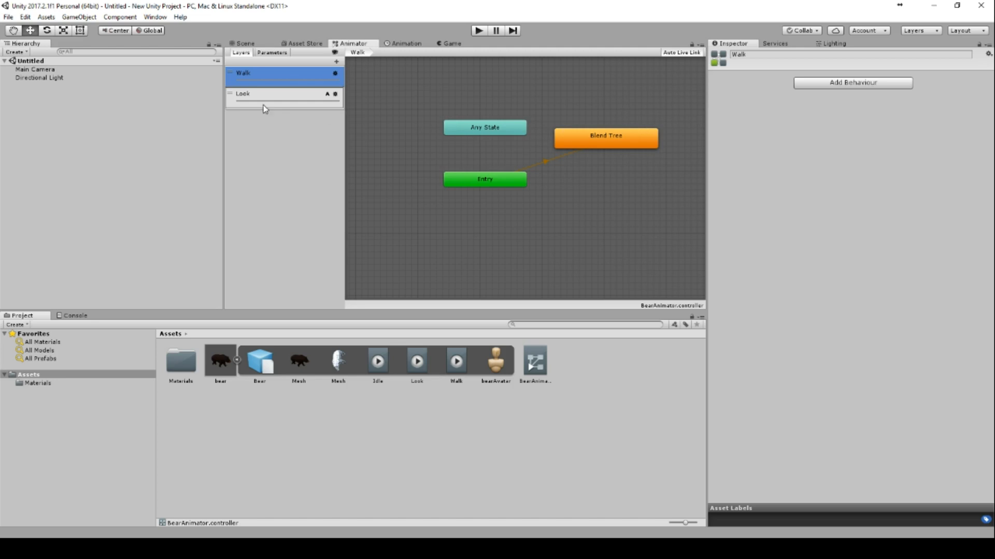
Step: Check the Look layer's weight, mask and blending settings and compare its states with the Walk layer
left_click(324, 98)
left_click(336, 95)
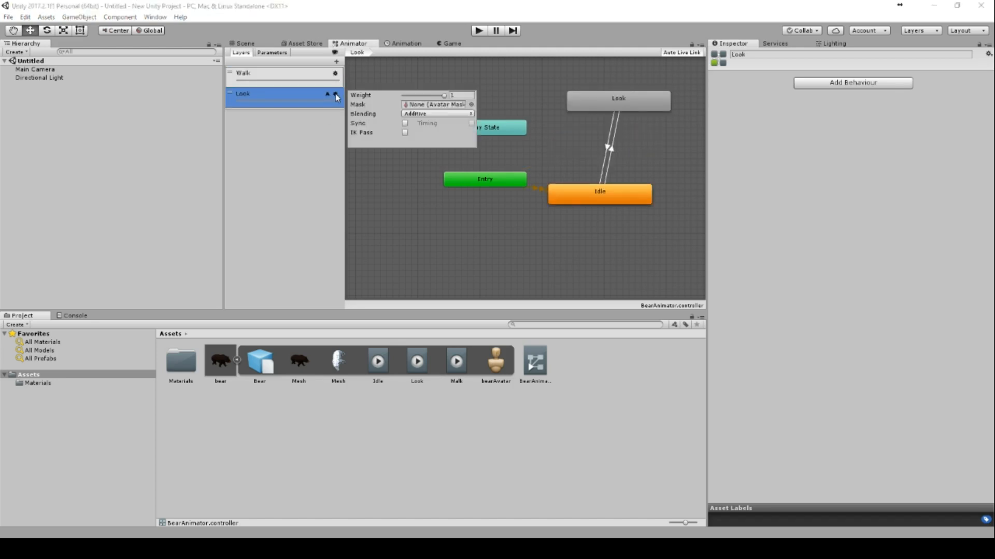
left_click(276, 74)
left_click(256, 97)
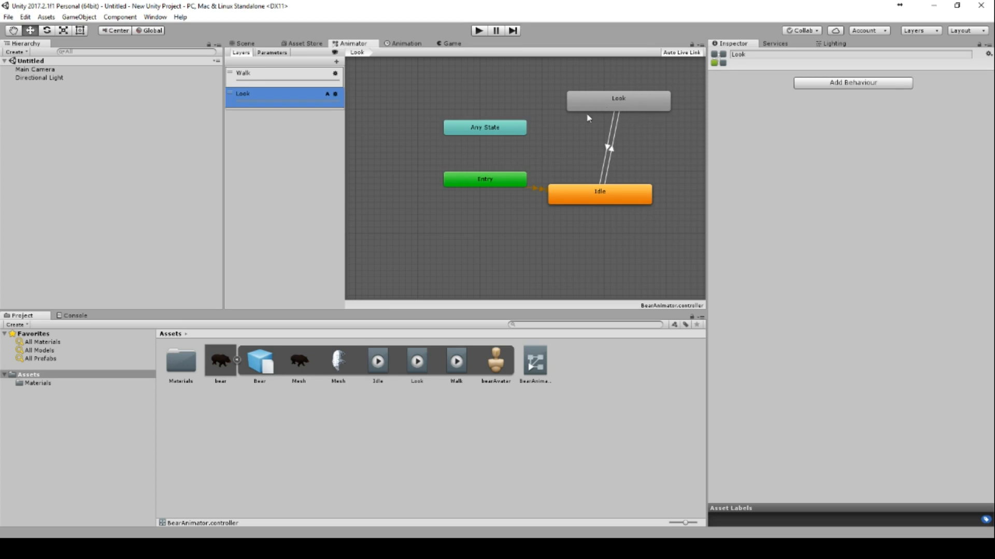
left_click(335, 95)
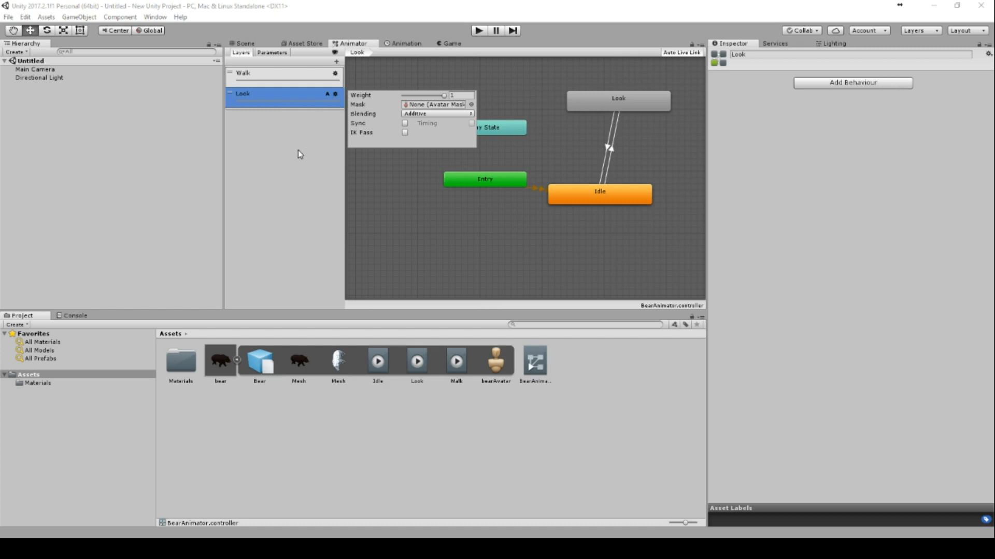
Step: Create an avatar mask named BearHeadMask in the Assets folder
right_click(566, 365)
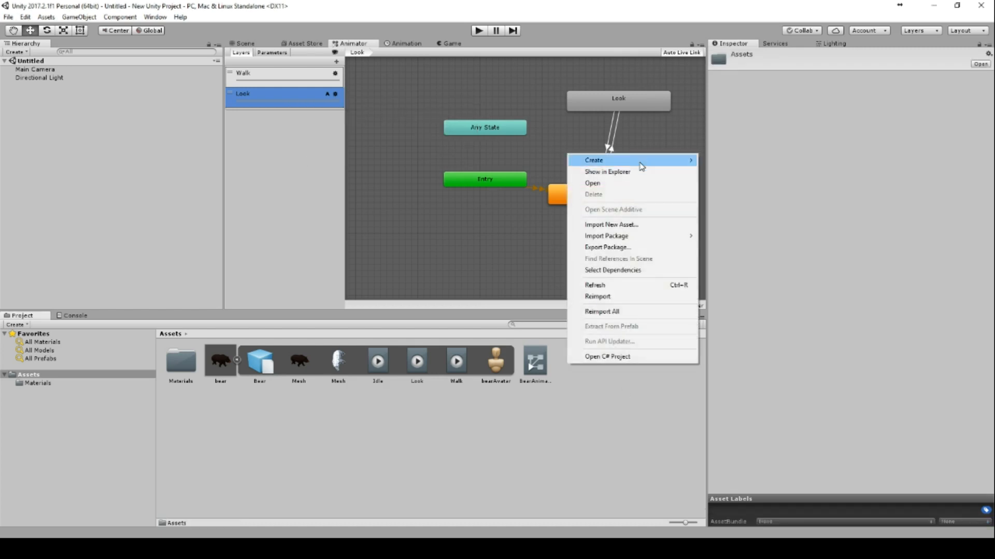
mouse_move(640, 159)
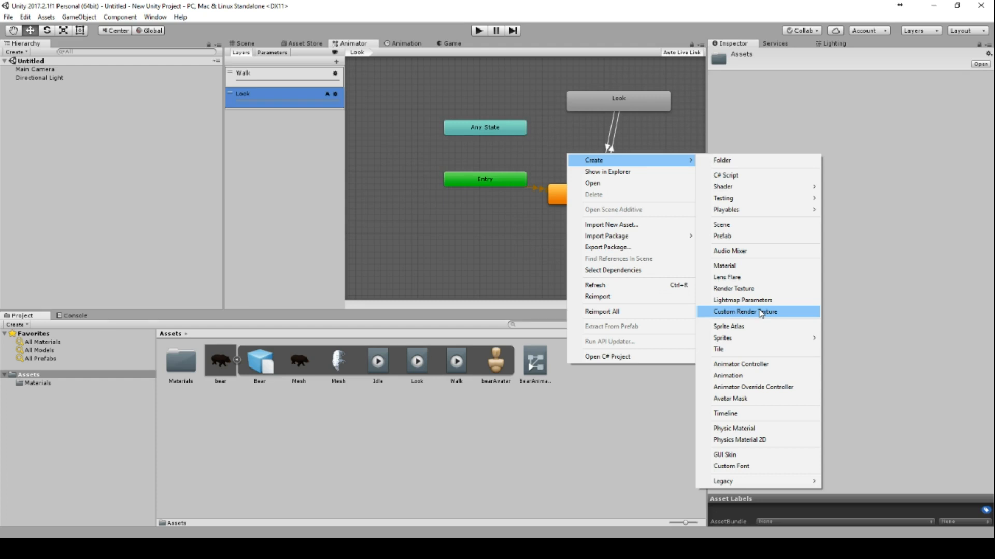
left_click(770, 402)
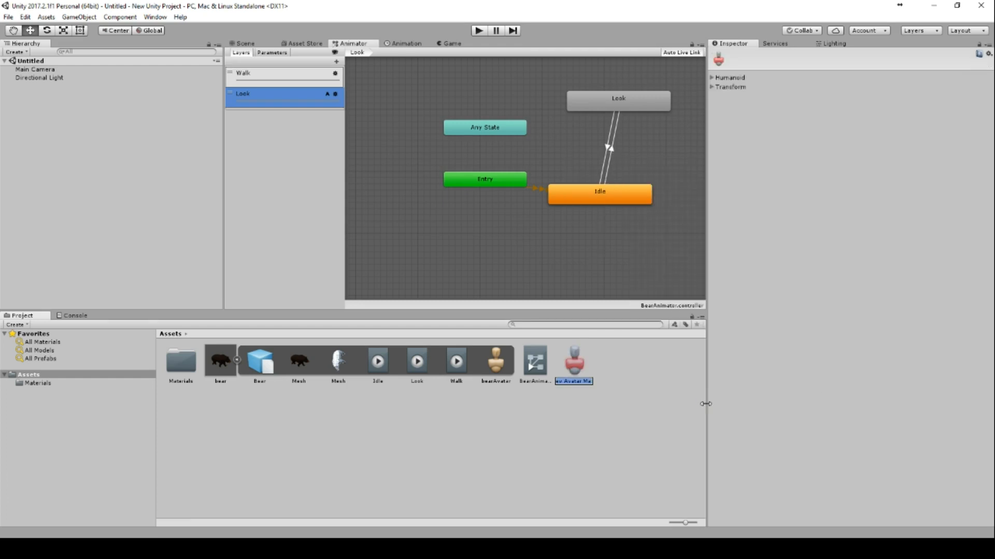
type("B")
key("BackSpace")
key("BackSpace")
type("HeadMask")
key("Return")
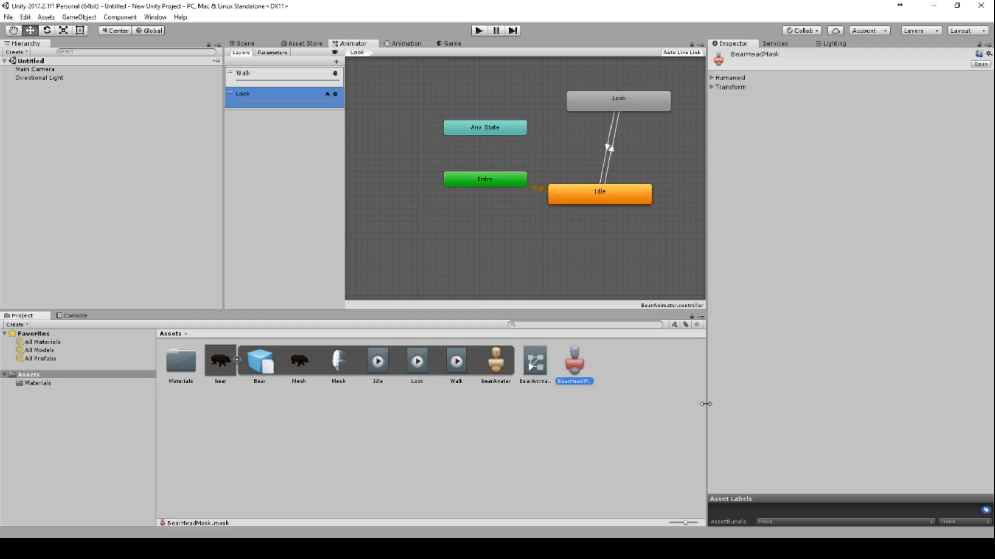
Step: Import the bearAvatar skeleton into BearHeadMask's transform mask and exclude the whole Bear bone hierarchy and the Mesh
left_click(711, 87)
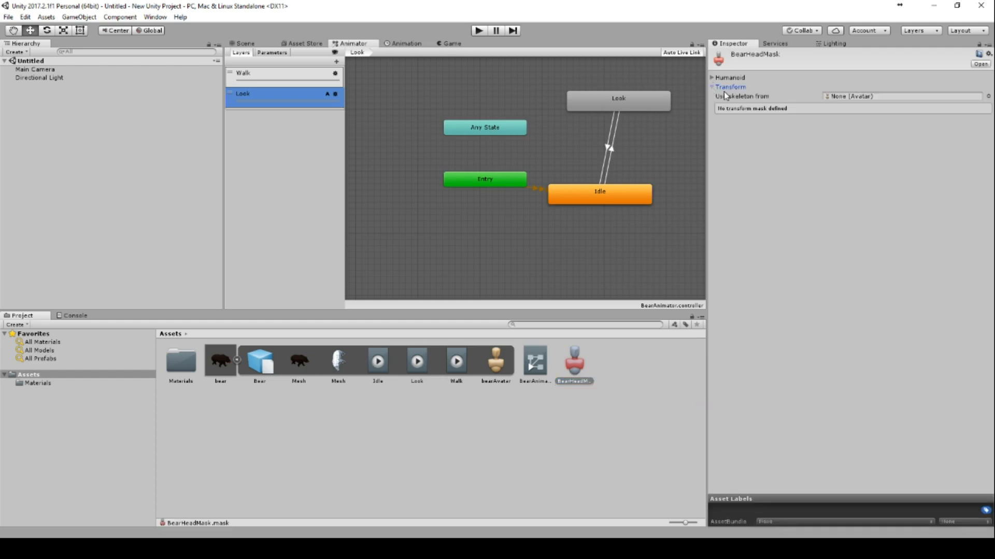
left_click_drag(496, 363, 859, 95)
left_click(845, 107)
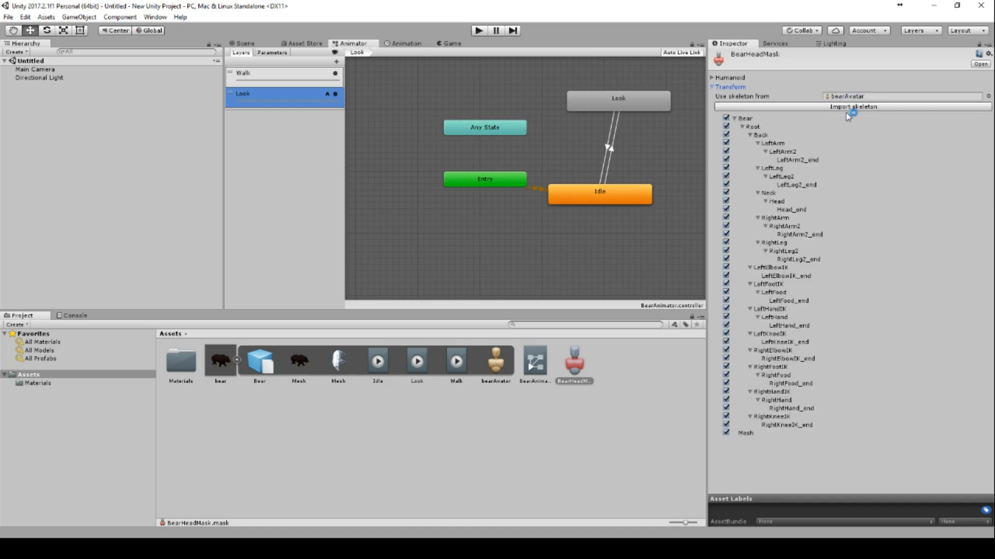
left_click(726, 118)
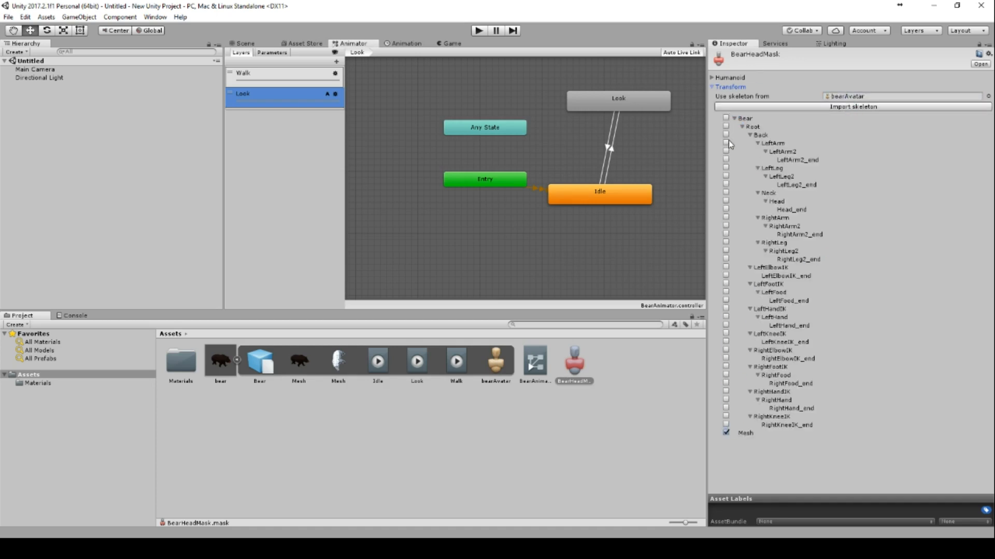
left_click(727, 434)
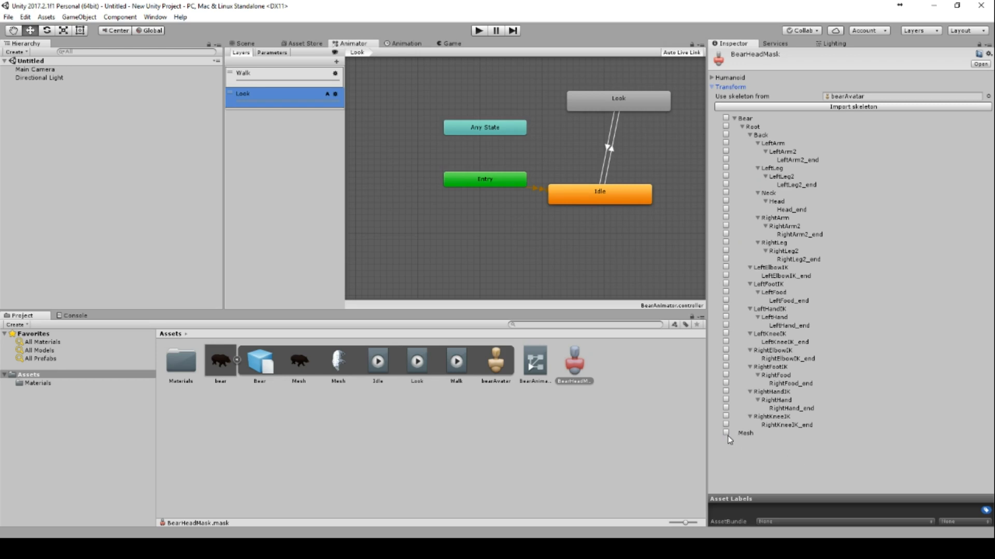
Step: Include the Neck and Head bones in BearHeadMask's transform mask
left_click(726, 192)
left_click(726, 201)
Step: Assign BearHeadMask as the Look layer's avatar mask and set the layer's blending to Override
left_click(335, 94)
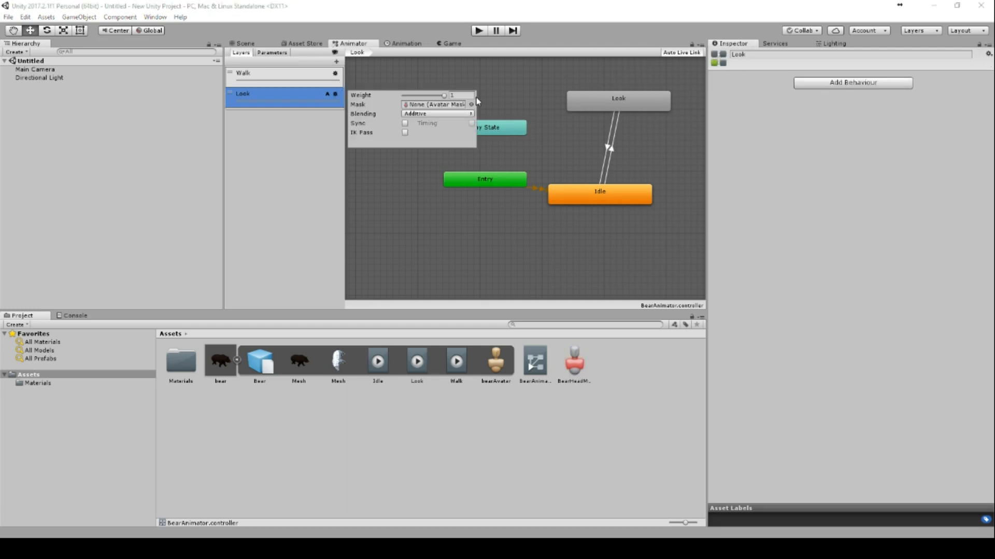
left_click(577, 364)
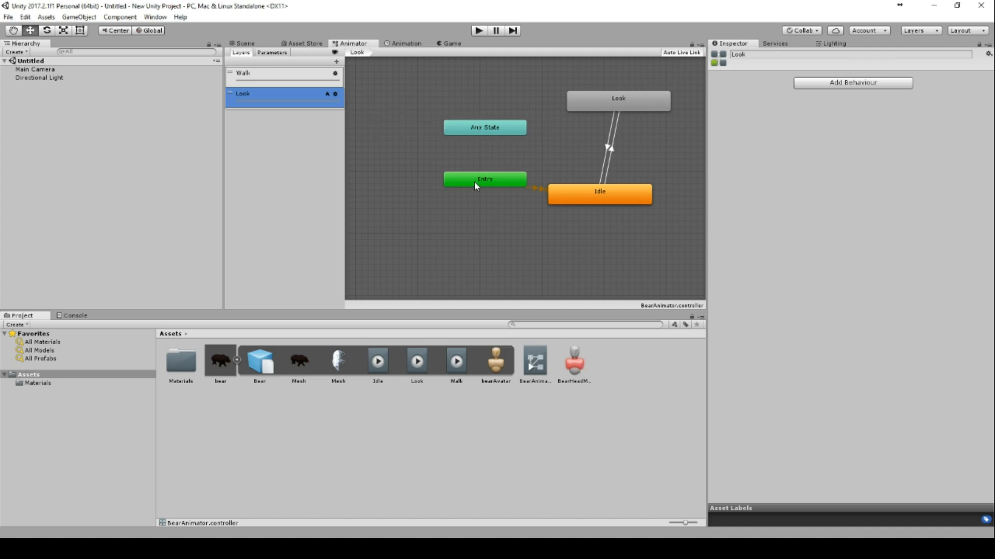
left_click(335, 93)
left_click_drag(571, 366, 494, 218)
left_click_drag(576, 352, 313, 94)
left_click(336, 94)
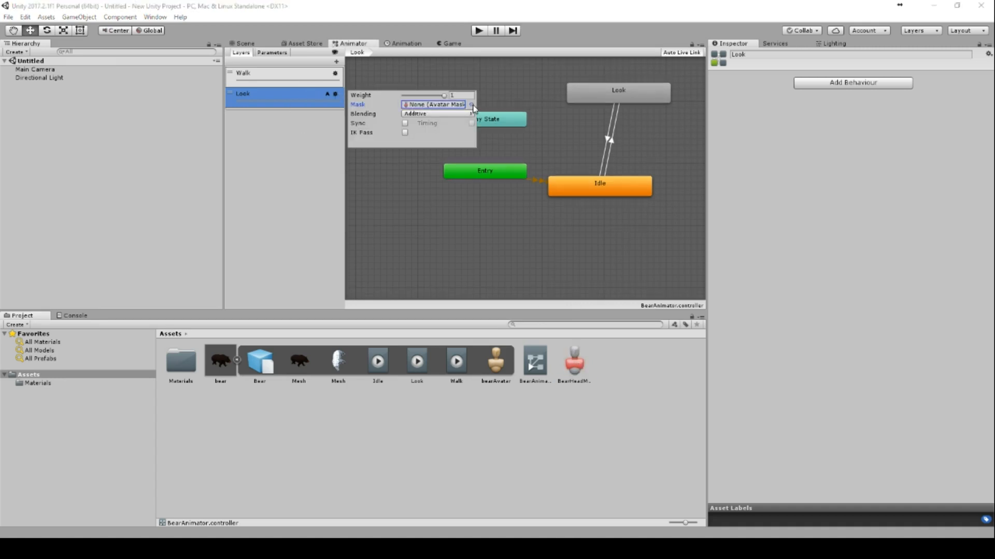
left_click(472, 105)
double_click(32, 52)
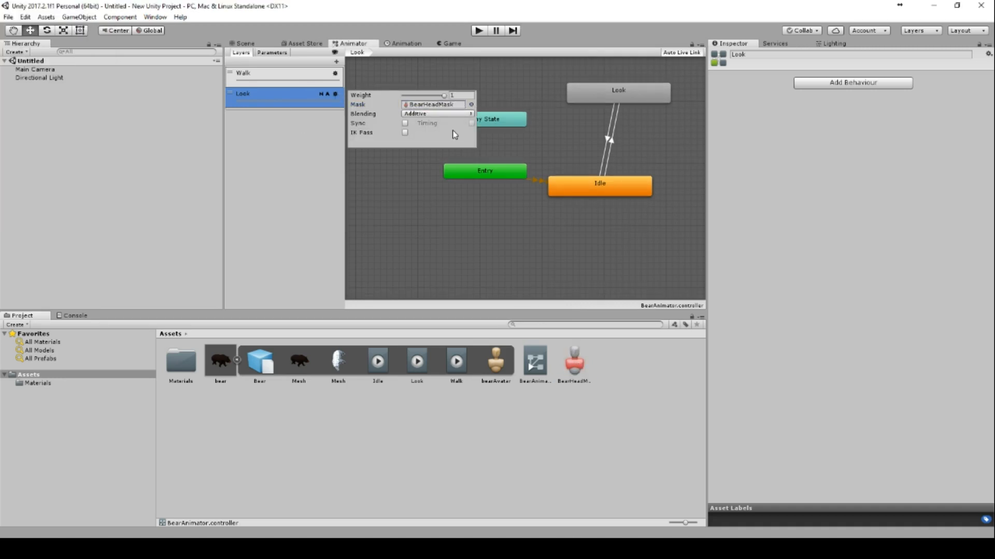
left_click(446, 114)
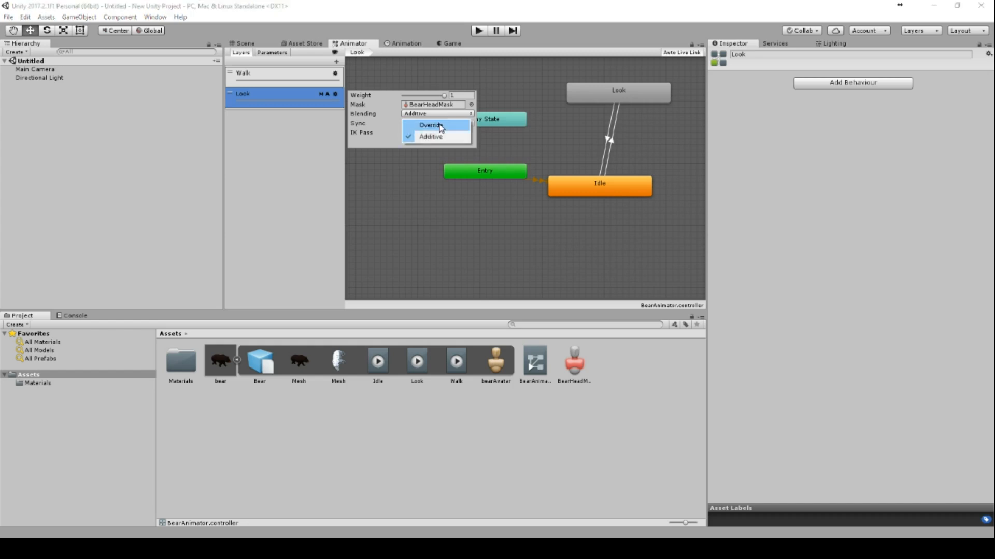
left_click(440, 126)
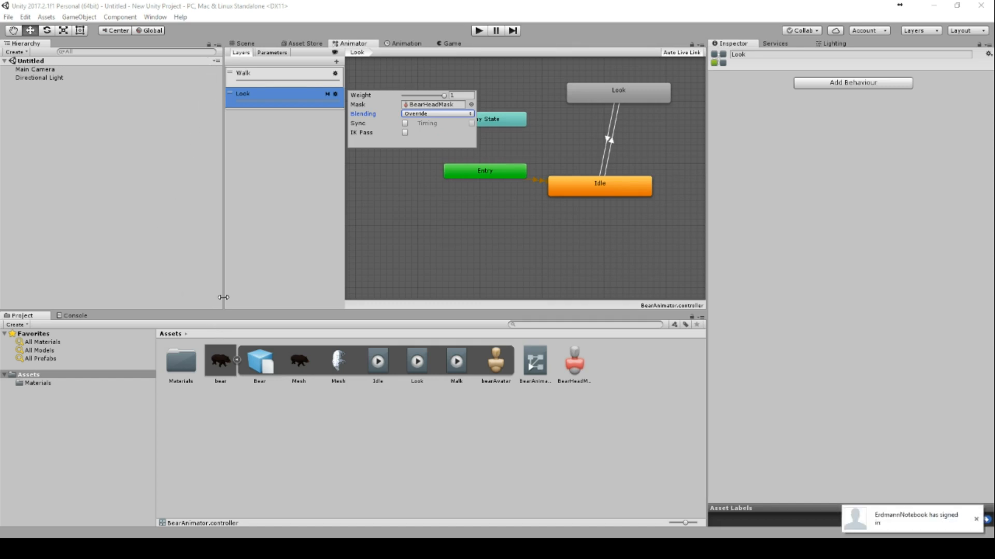
Step: Place the bear model in the scene and set its position to X 0, Y 0, Z 0
left_click(248, 44)
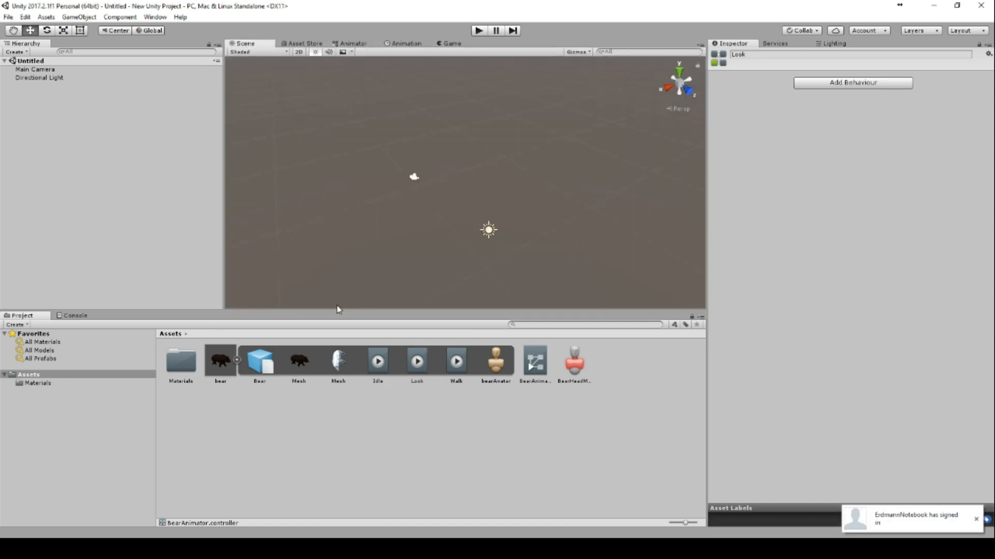
left_click_drag(221, 369, 449, 200)
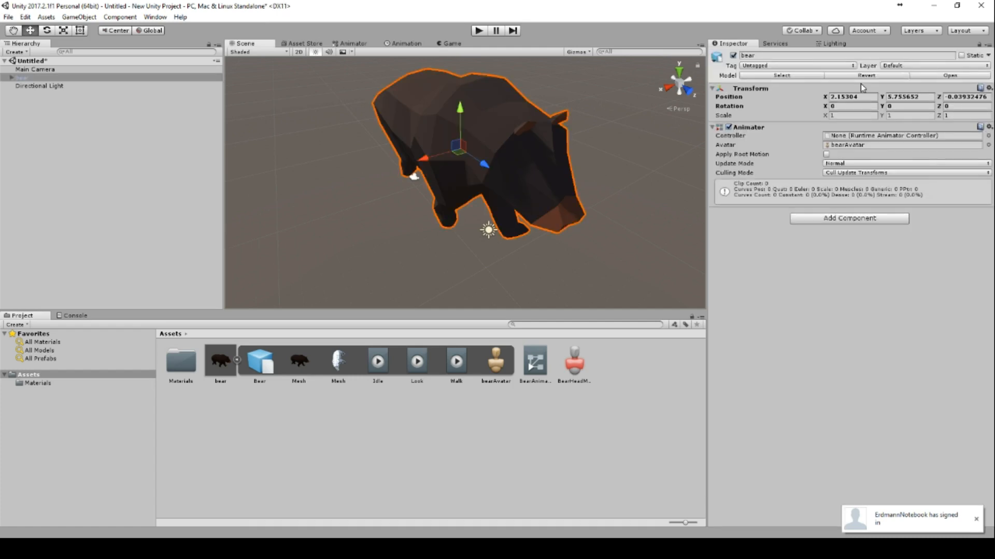
left_click(853, 97)
type("0")
key("Tab")
type("0")
key("Tab")
type("0")
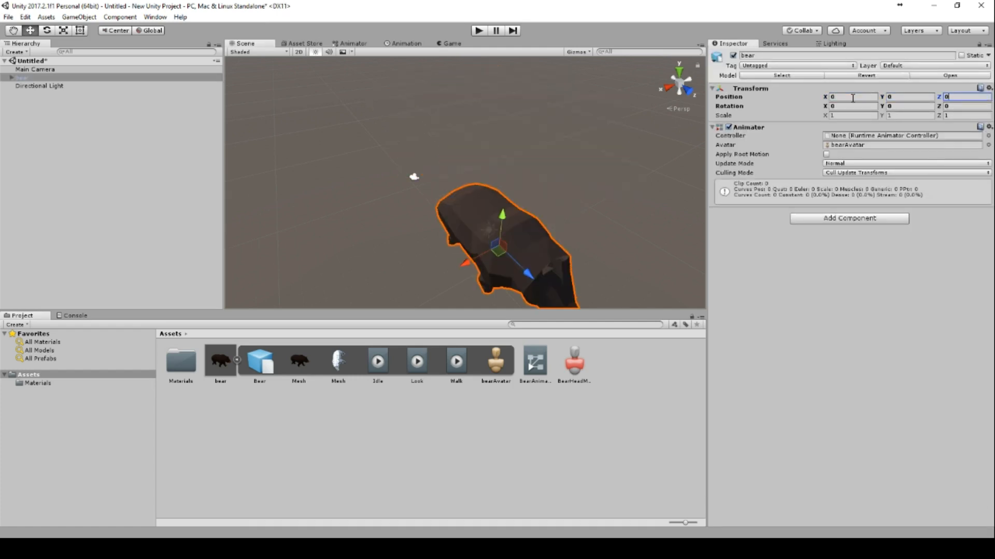
Step: Raise the Directional Light to Y 8.73 above the bear and rotate it to about X 47, Y 104, Z 119
left_click_drag(600, 177, 579, 262, "alt")
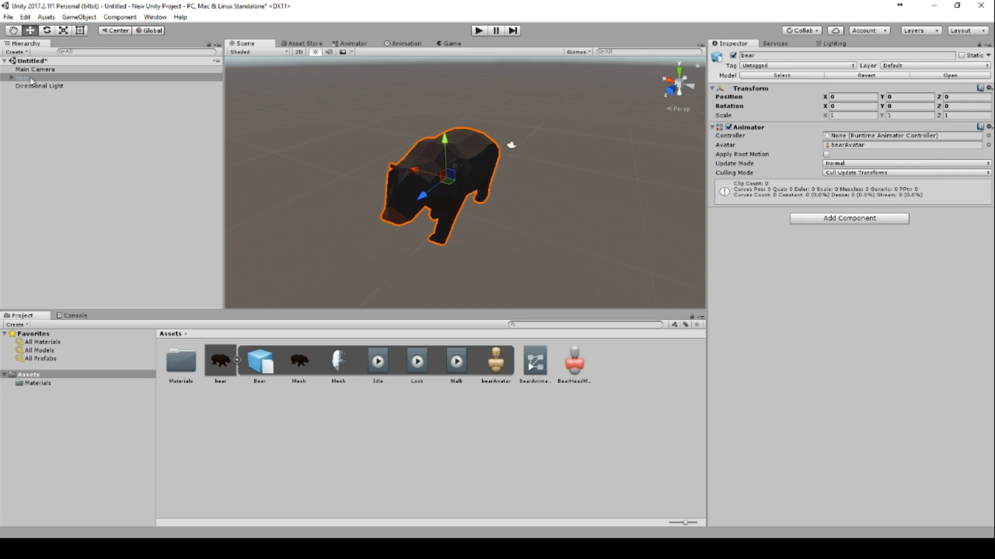
left_click(71, 87)
left_click_drag(446, 125, 544, 166)
scroll(539, 153, "down", 1)
key("e")
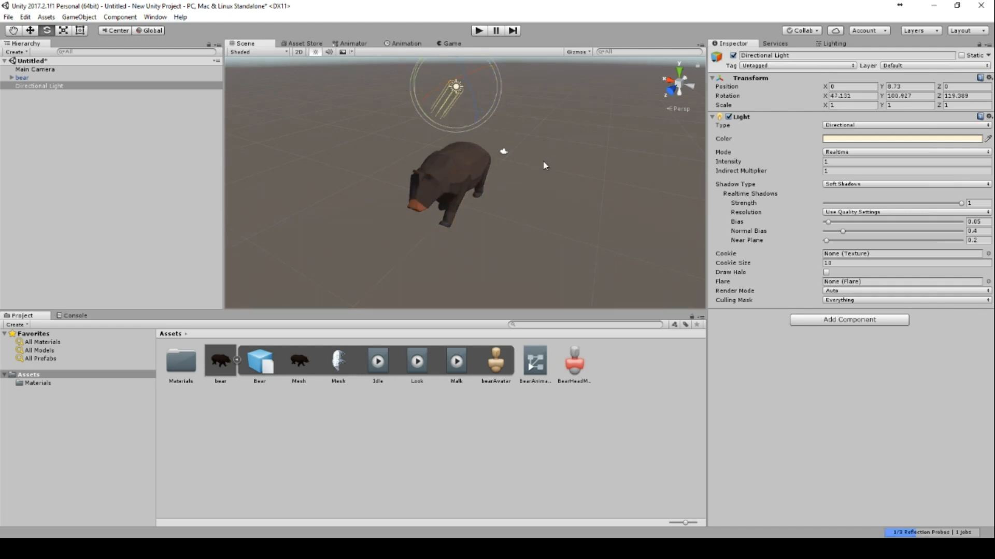
Step: Examine the Fur material's metallic and smoothness settings, shader choices and rendering modes
left_click(467, 175)
double_click(181, 361)
left_click(181, 361)
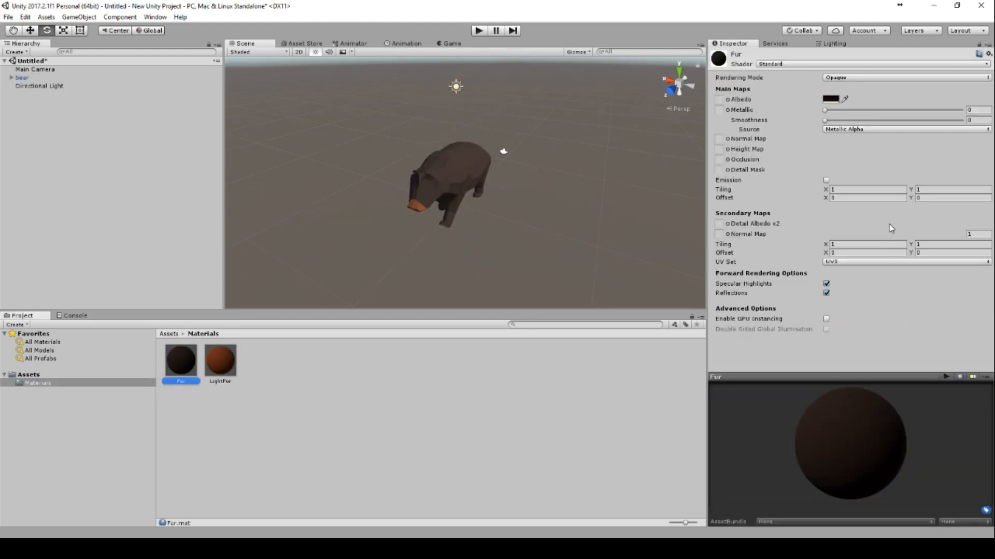
mouse_move(824, 120)
left_mouse_down()
mouse_move(918, 124)
mouse_move(819, 129)
mouse_move(970, 122)
mouse_move(822, 126)
mouse_move(953, 111)
mouse_move(817, 116)
left_mouse_up()
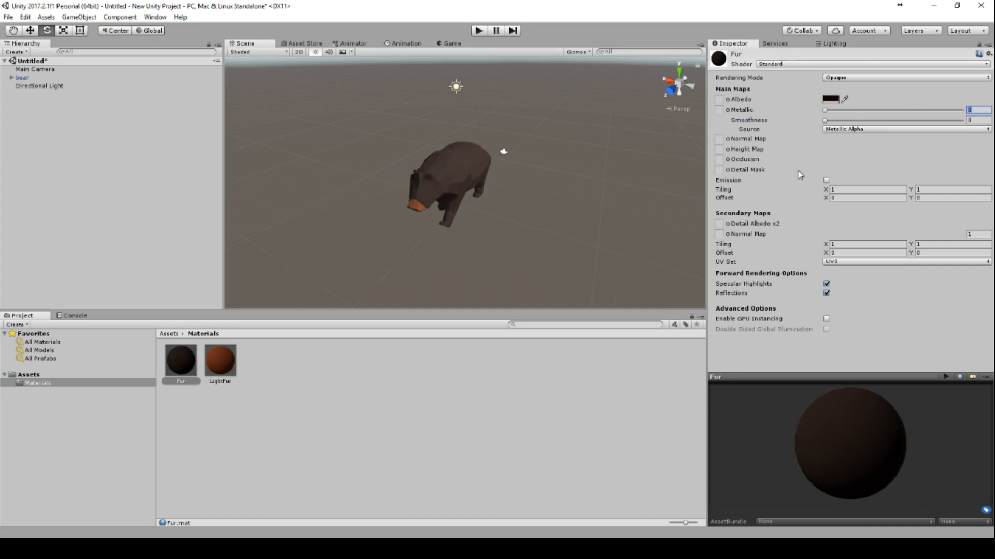
left_click(857, 130)
left_click(838, 65)
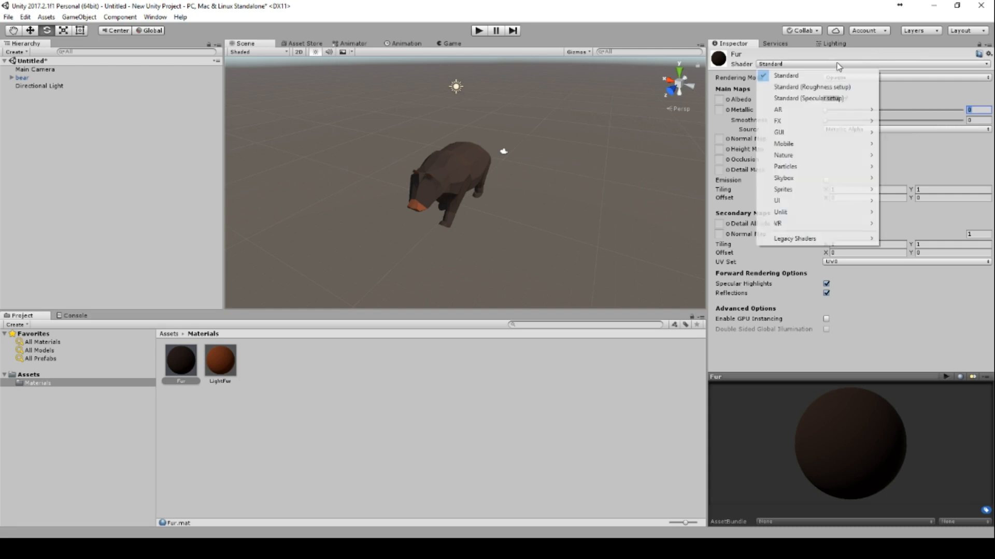
left_click(839, 64)
left_click(845, 79)
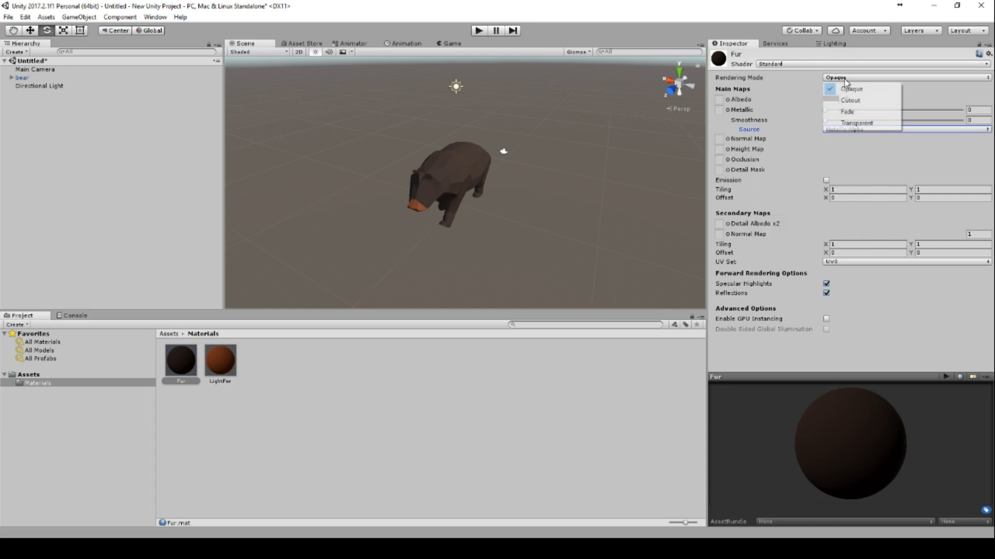
left_click(556, 193)
left_click(580, 171)
left_click(458, 171)
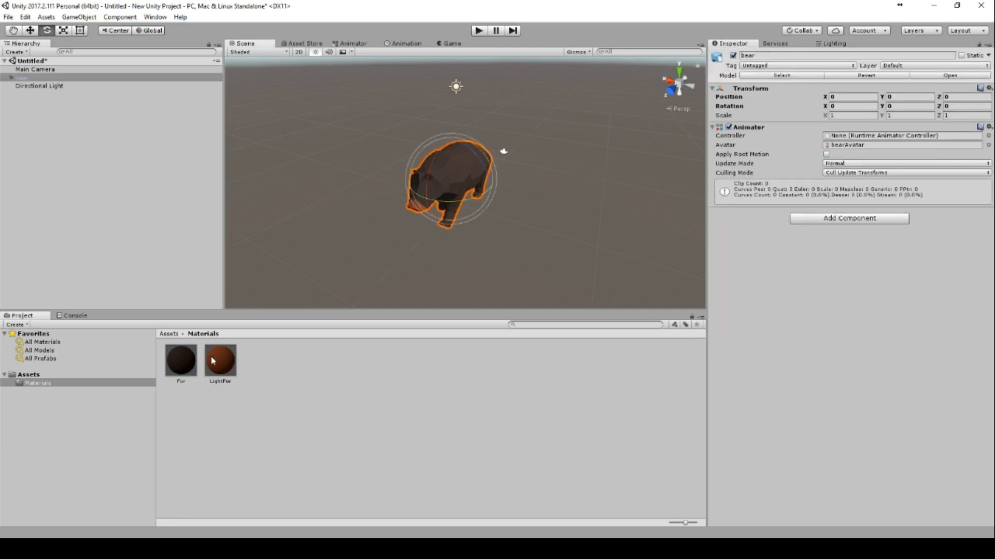
Step: Check the LightFur material's albedo colour and try a different albedo colour on the Fur material
left_click(215, 364)
left_click(830, 99)
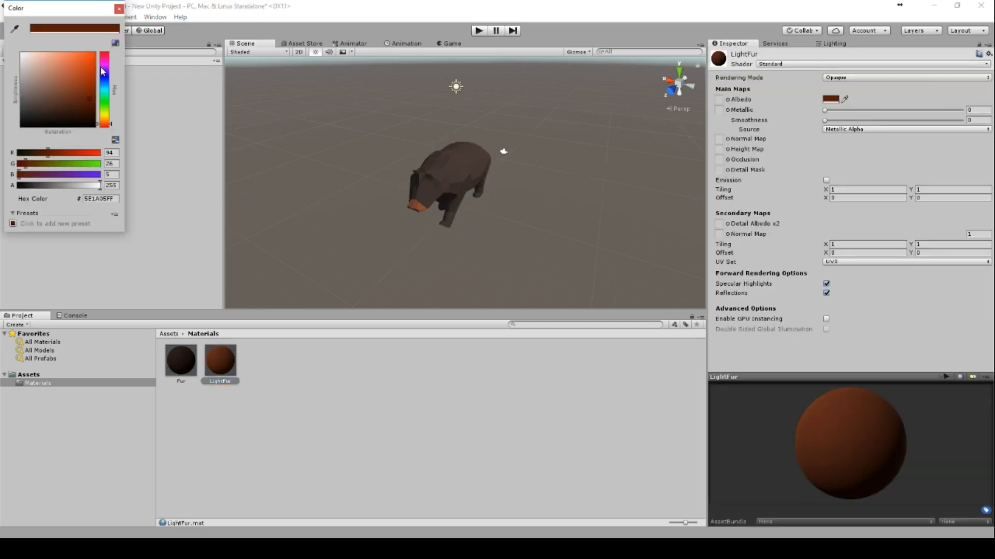
left_click(120, 9)
left_click(181, 361)
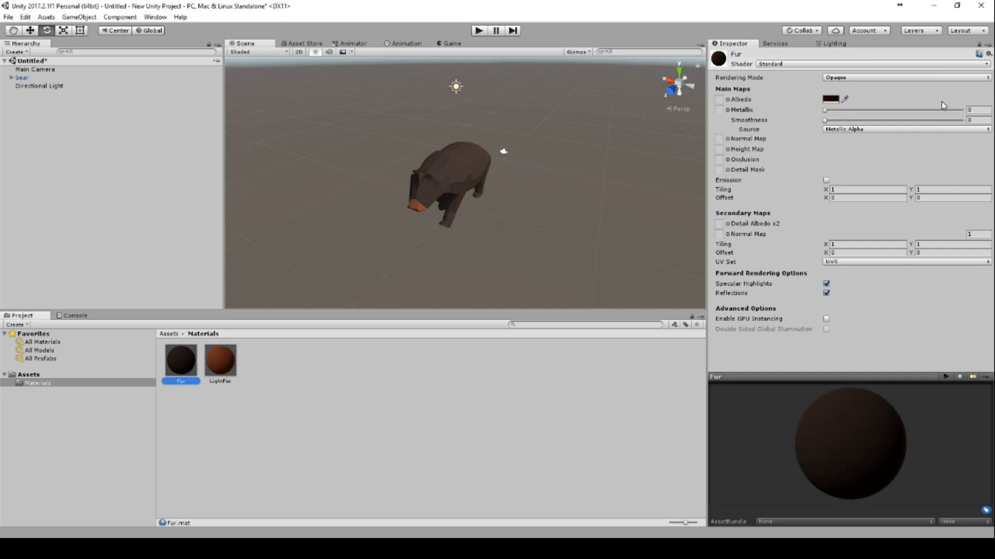
left_click(830, 99)
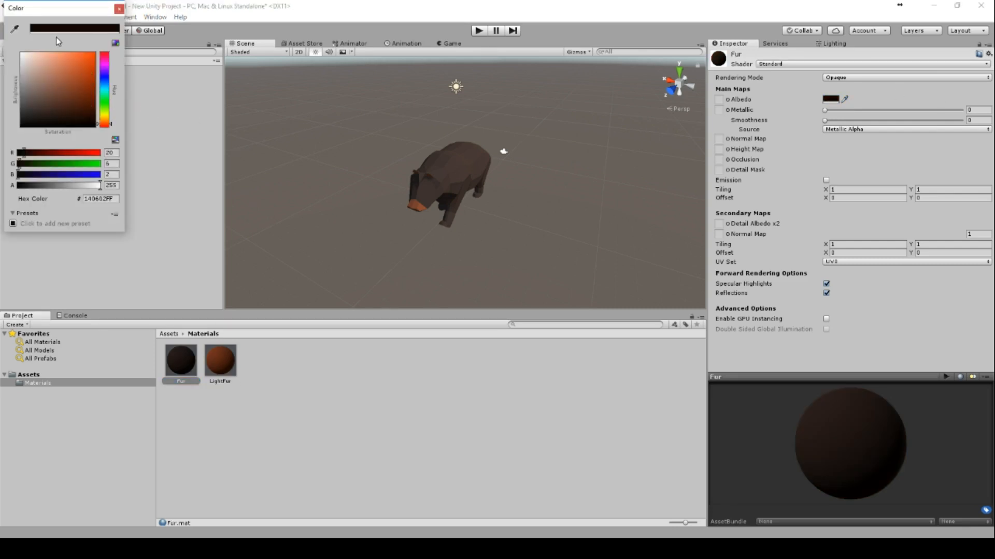
left_click_drag(94, 112, 86, 80)
key("Escape")
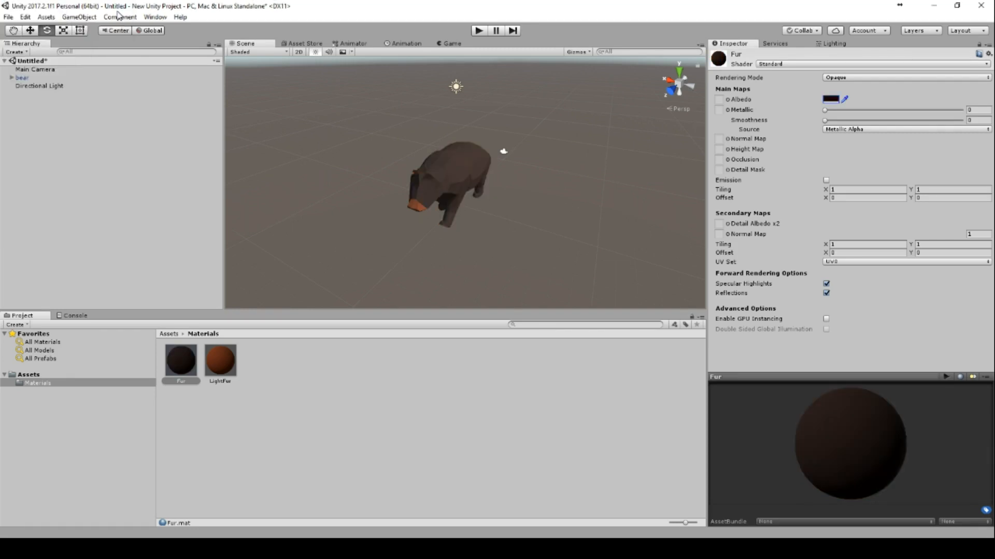
Step: Test-play the scene through the Main Camera, stop it and view the bear from its side
left_click(474, 164)
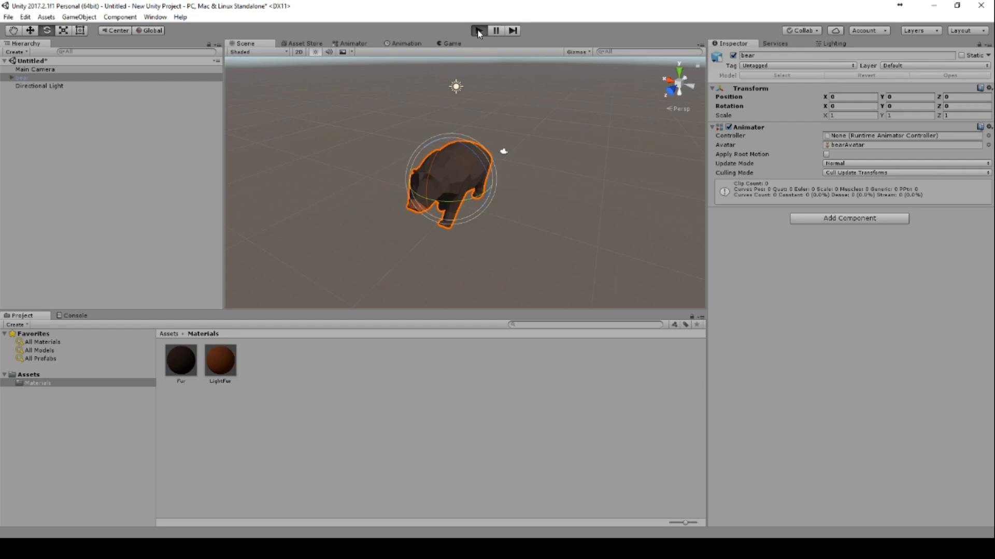
left_click(479, 31)
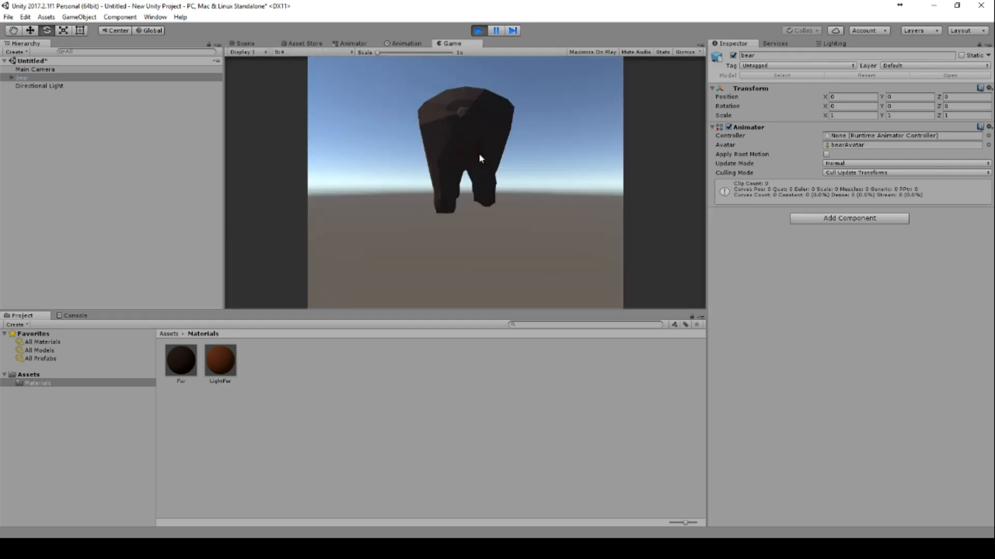
left_click(480, 35)
middle_click_drag(387, 117, 416, 128)
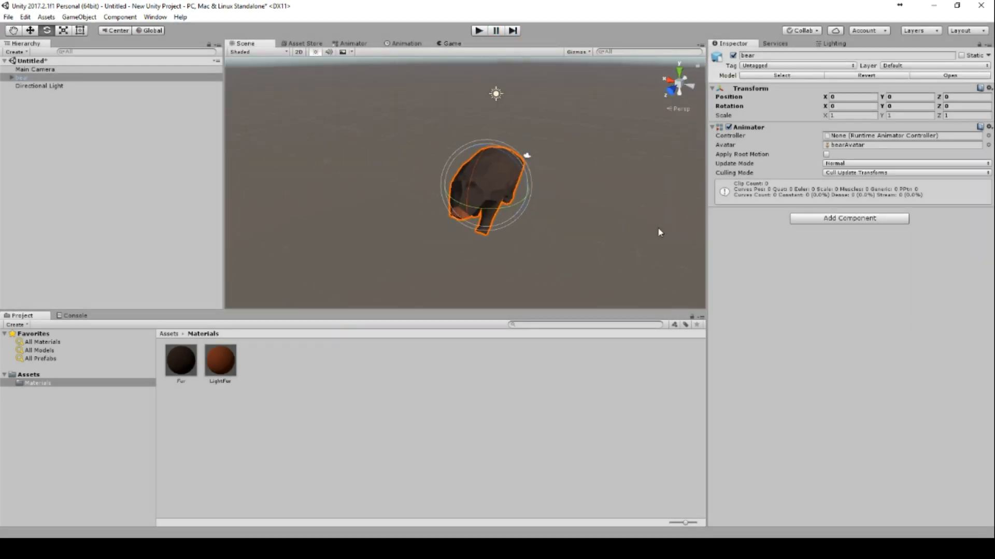
right_click_drag(657, 227, 529, 165)
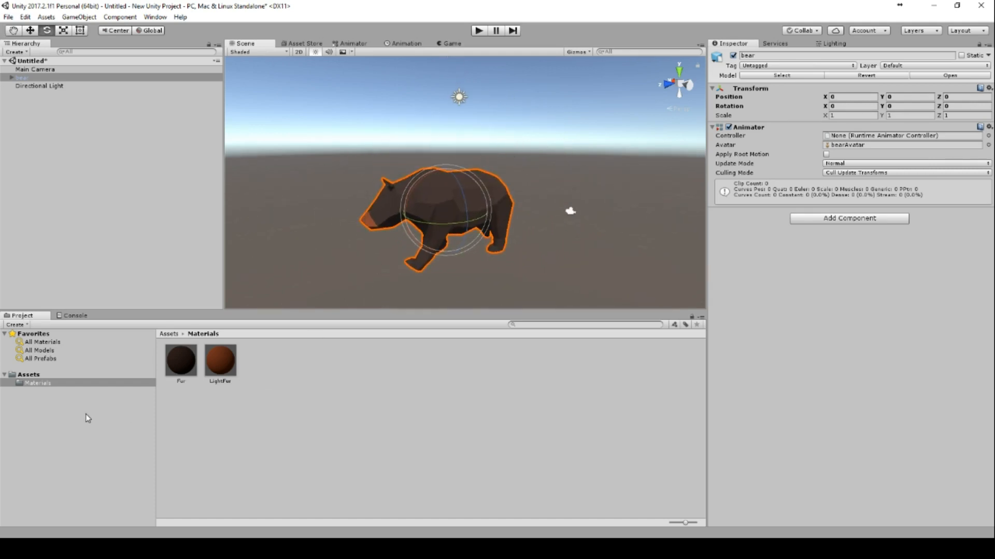
right_click_drag(380, 178, 433, 146)
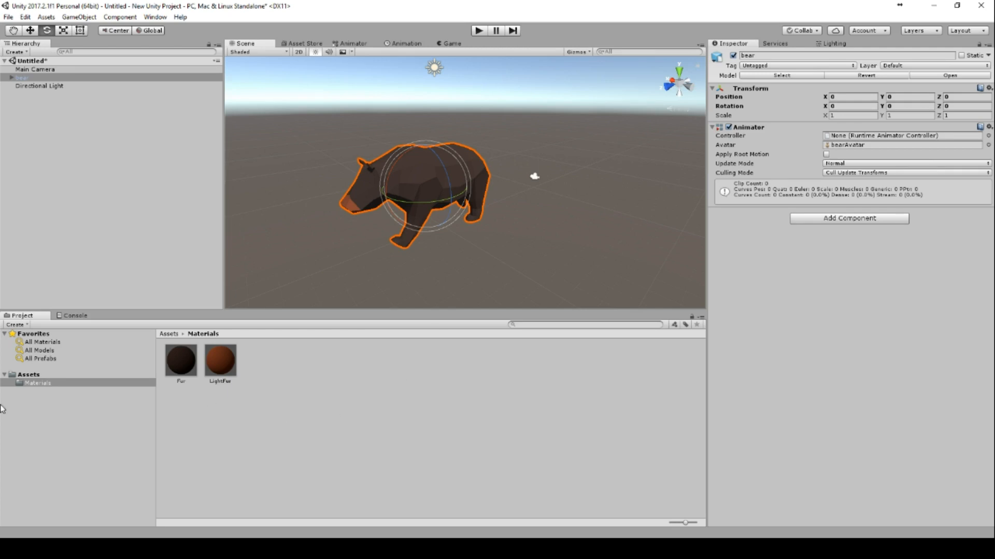
Step: Assign BearAnimator as the controller of the bear's Animator component and briefly test-play the scene
left_click(23, 376)
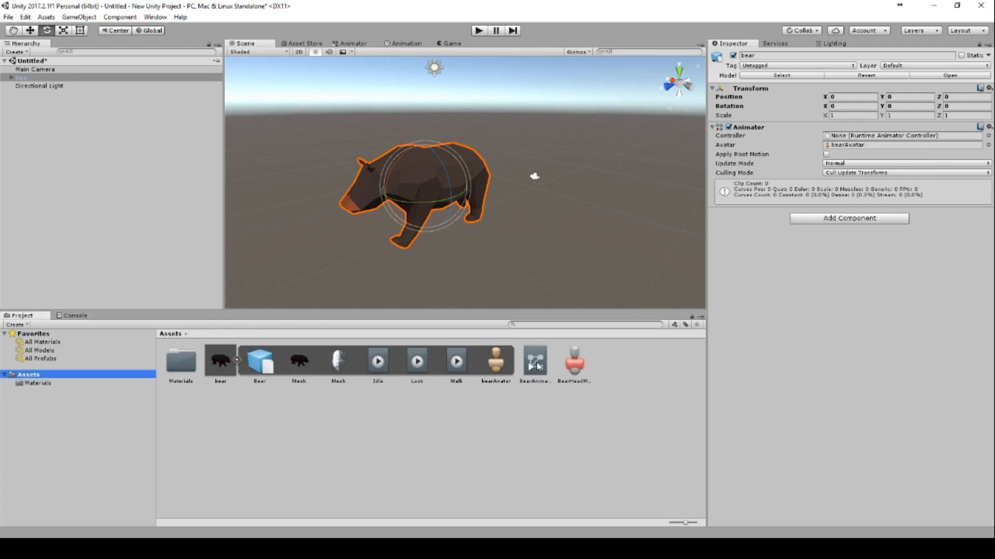
left_click_drag(534, 363, 867, 138)
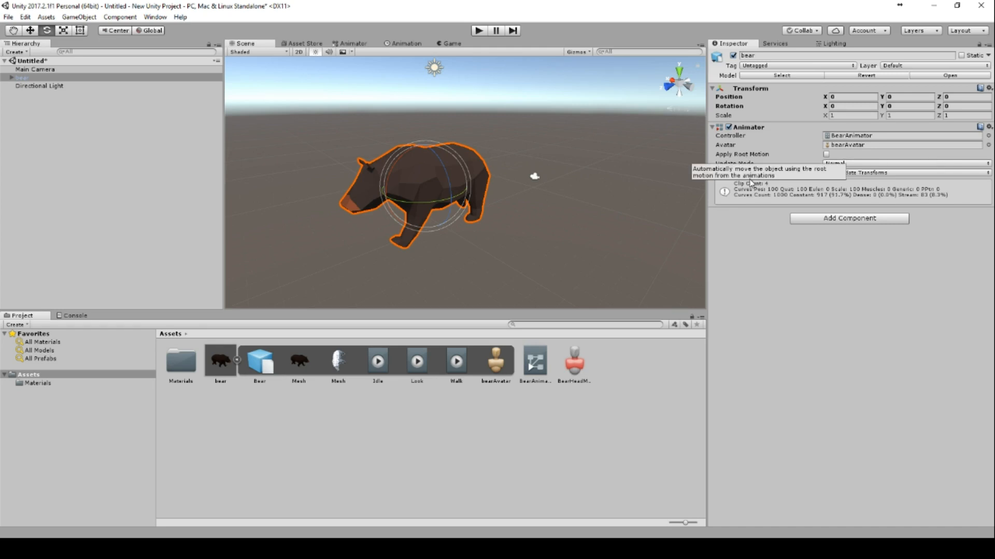
left_click(481, 32)
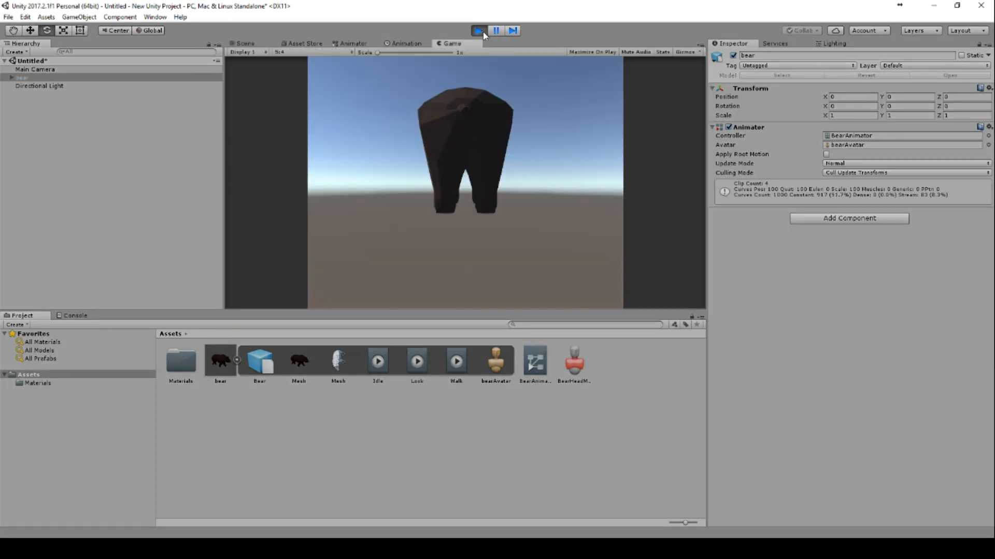
left_click(477, 34)
Step: Aim the Main Camera at the bear's front from position -7.51, 11.78, 12.56 with rotation 37.09, -217.1, 0.005
middle_click_drag(486, 107, 529, 204)
scroll(545, 207, "down", 5)
left_click(548, 215)
scroll(549, 223, "down", 3)
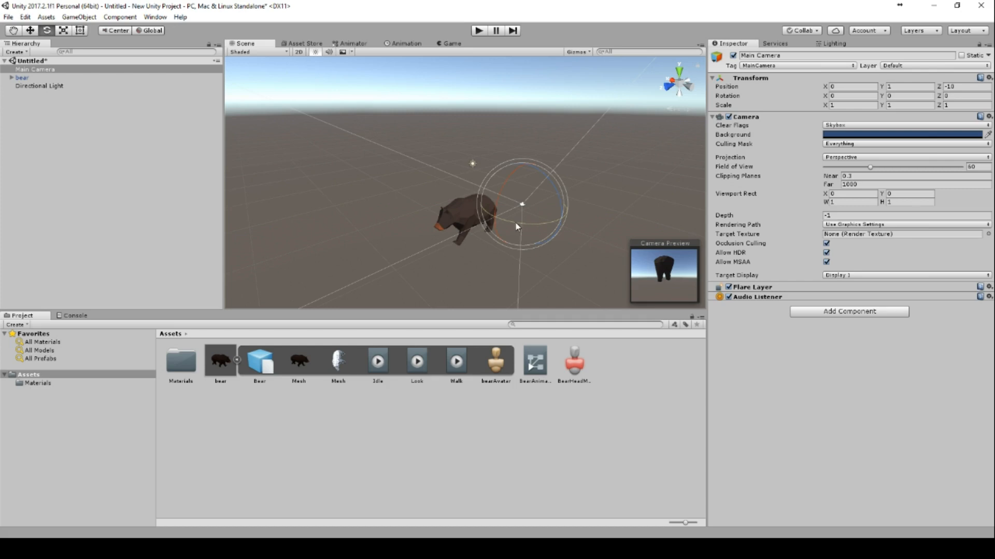
left_click_drag(515, 222, 492, 139)
left_click(30, 30)
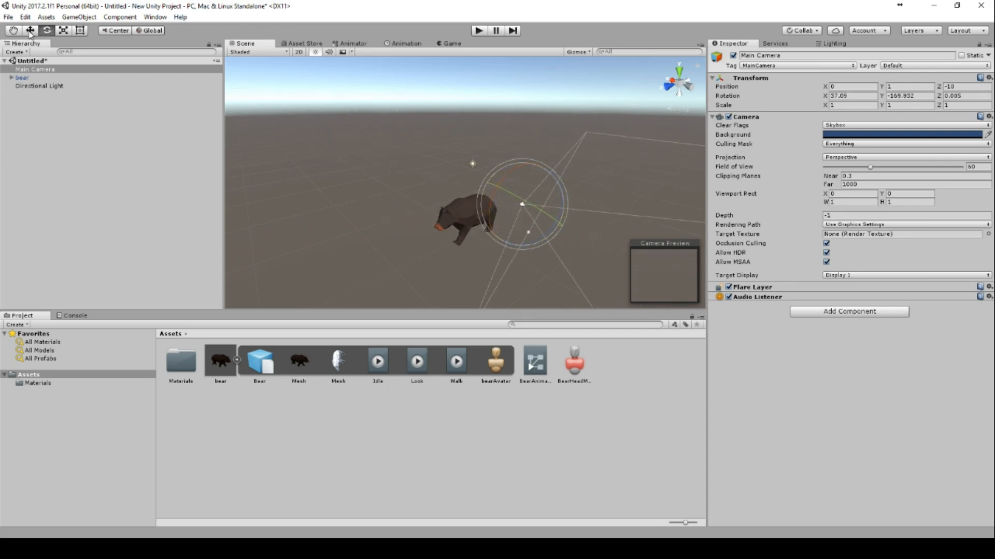
left_click_drag(496, 215, 387, 263)
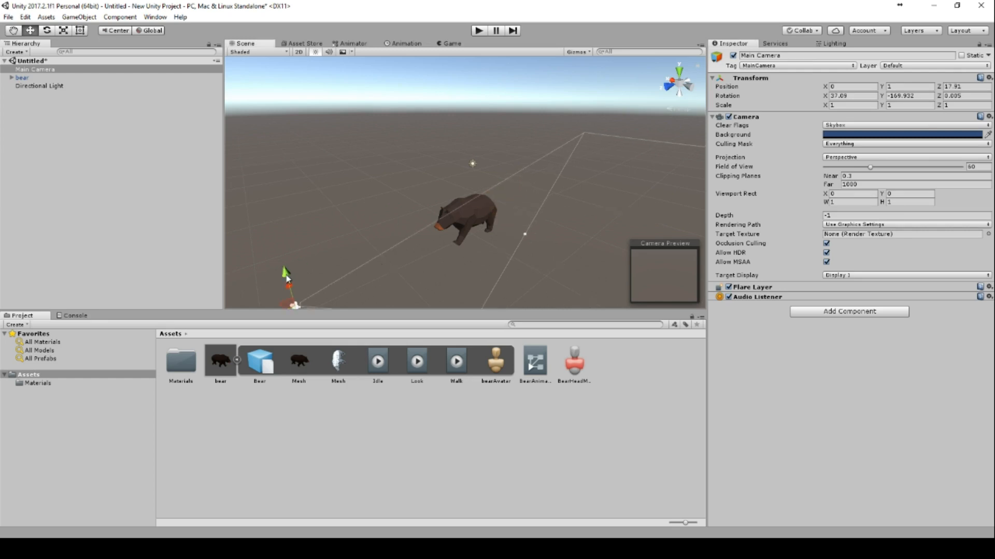
left_click_drag(287, 278, 342, 152)
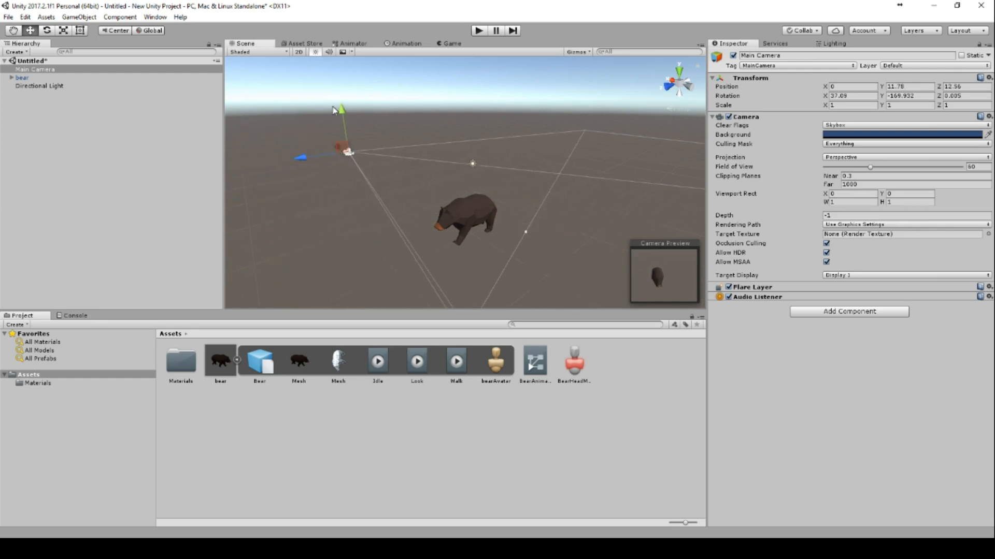
left_click_drag(330, 91, 665, 231, "alt")
left_click(46, 31)
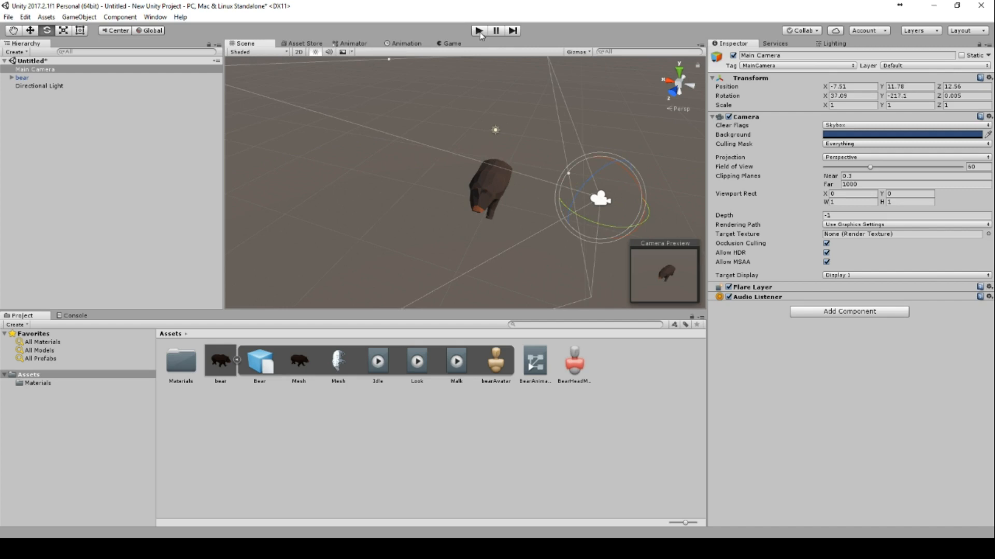
Step: Start play mode and dock the Game view beside the Scene view
left_click(479, 31)
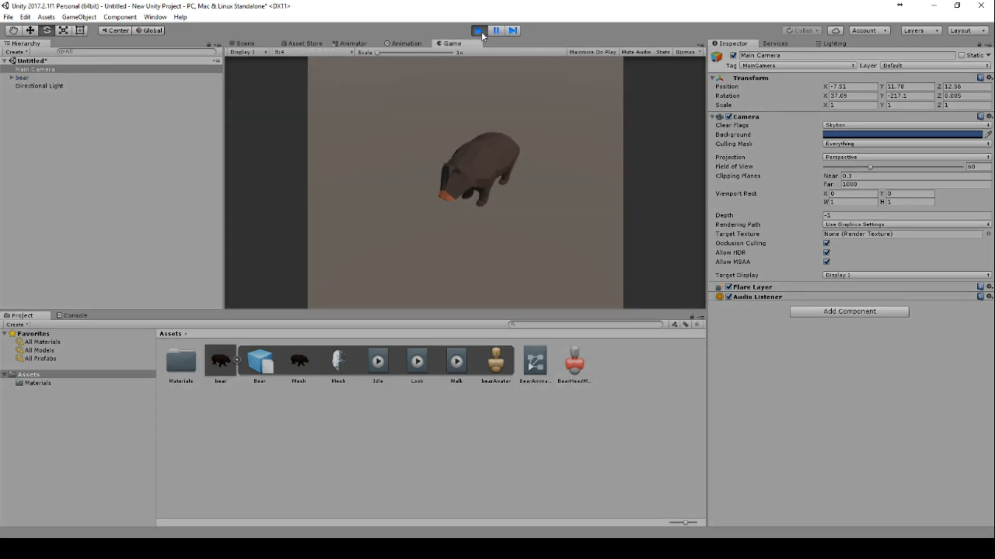
left_click_drag(451, 43, 614, 150)
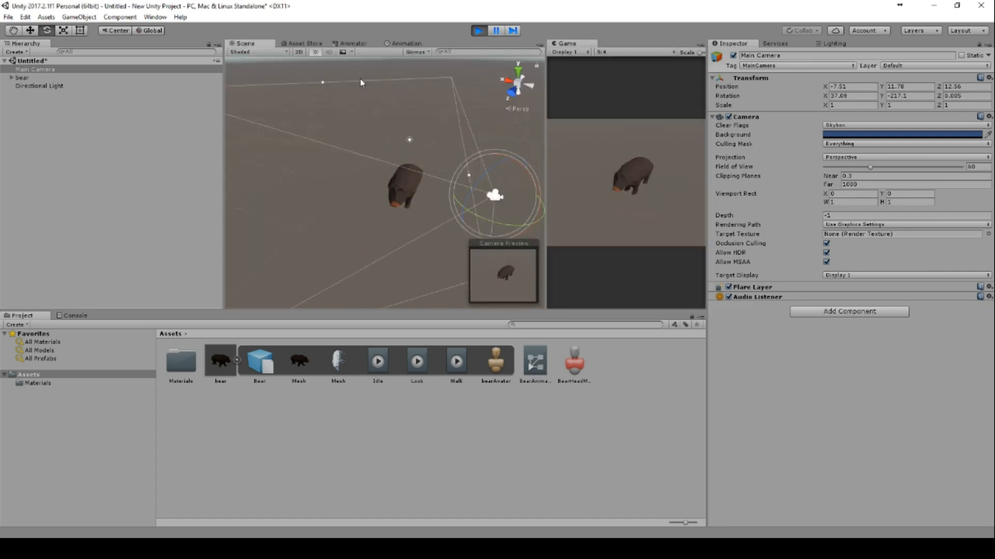
Step: Show the Animator parameters beside the running game, fire the StartLook trigger and set Speed to 0
left_click_drag(223, 109, 98, 122)
left_click(249, 44)
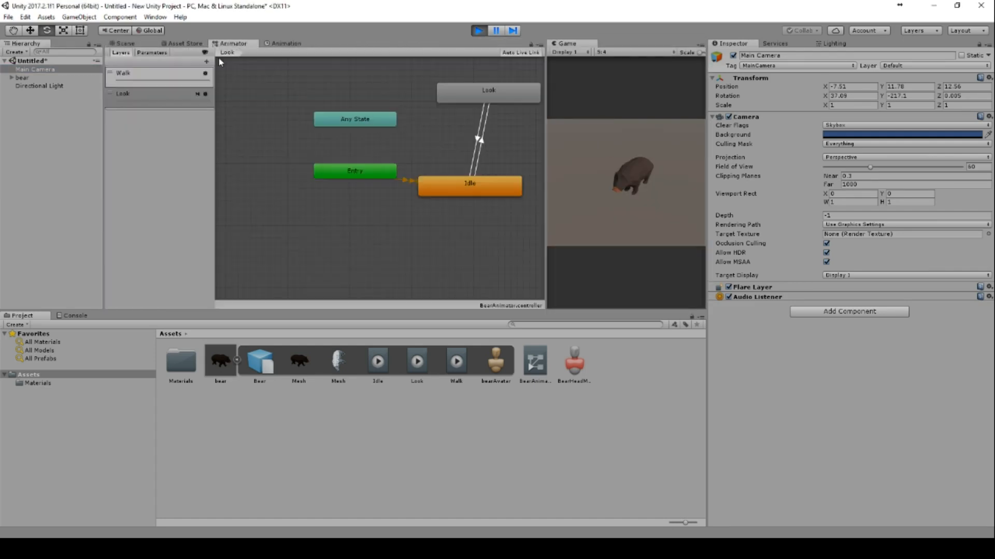
left_click(152, 52)
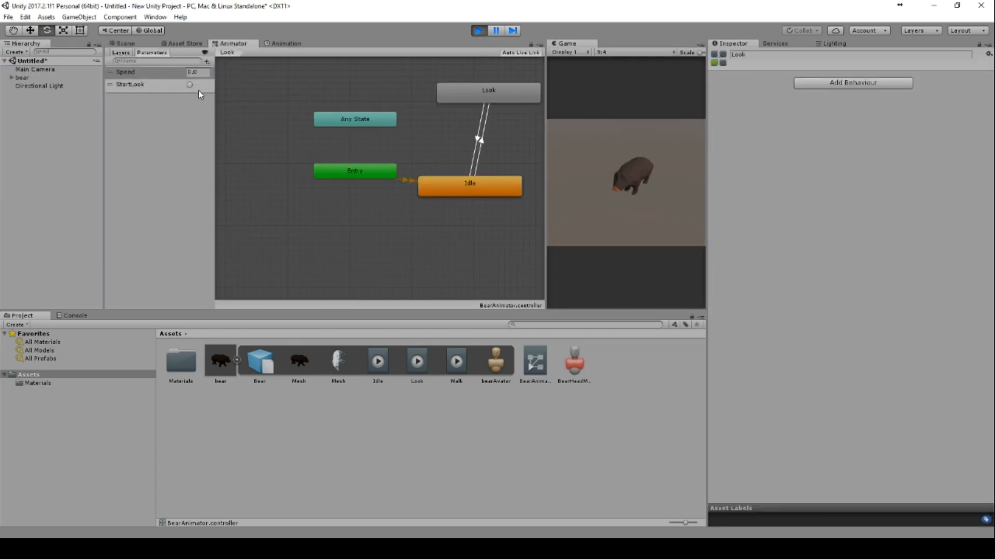
left_click(190, 85)
left_click(193, 72)
type("0")
Step: Stop play mode and dock the Game view back with the Scene and Animator views
left_click(479, 30)
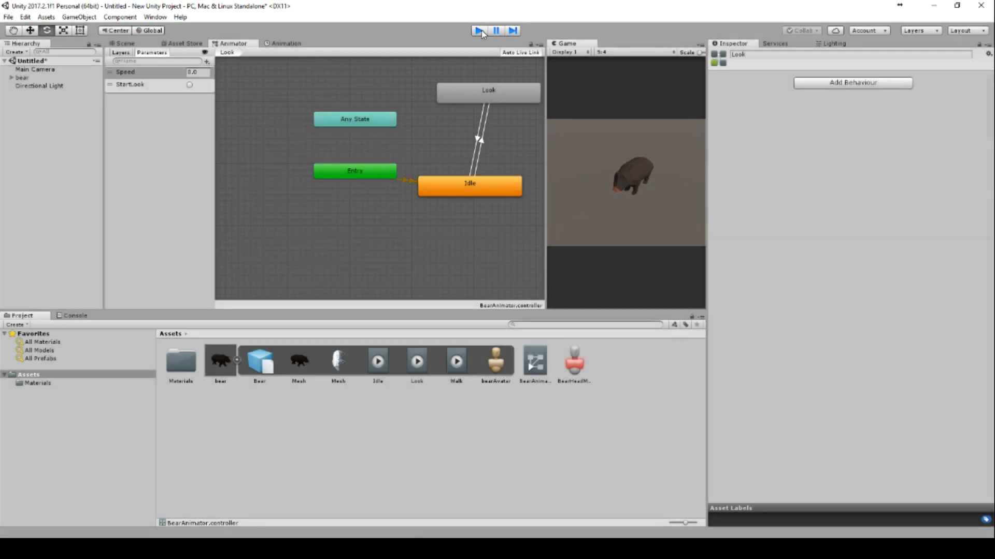
left_click_drag(577, 47, 340, 48)
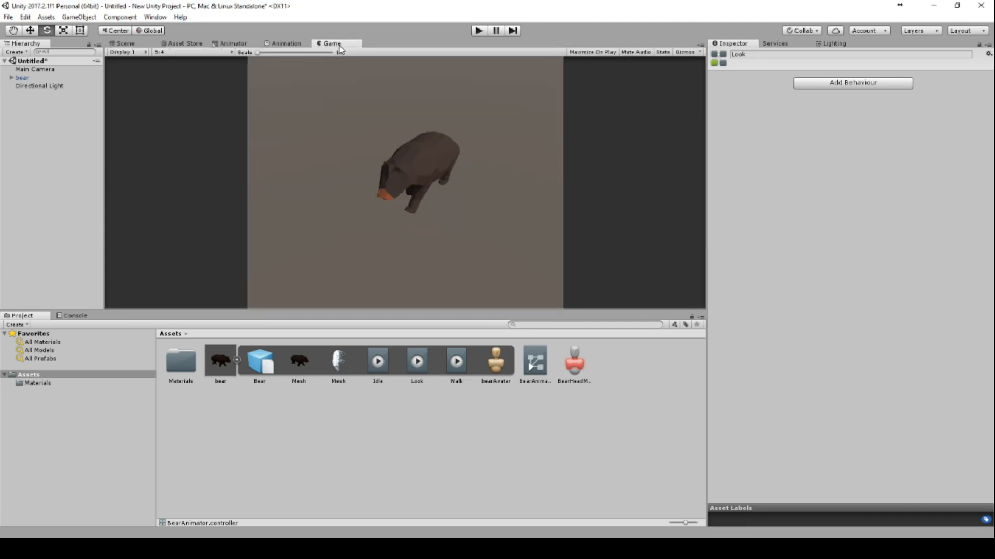
Step: Add a new C# script named MyScript to the bear and open it in Visual Studio
left_click(22, 78)
left_click(850, 220)
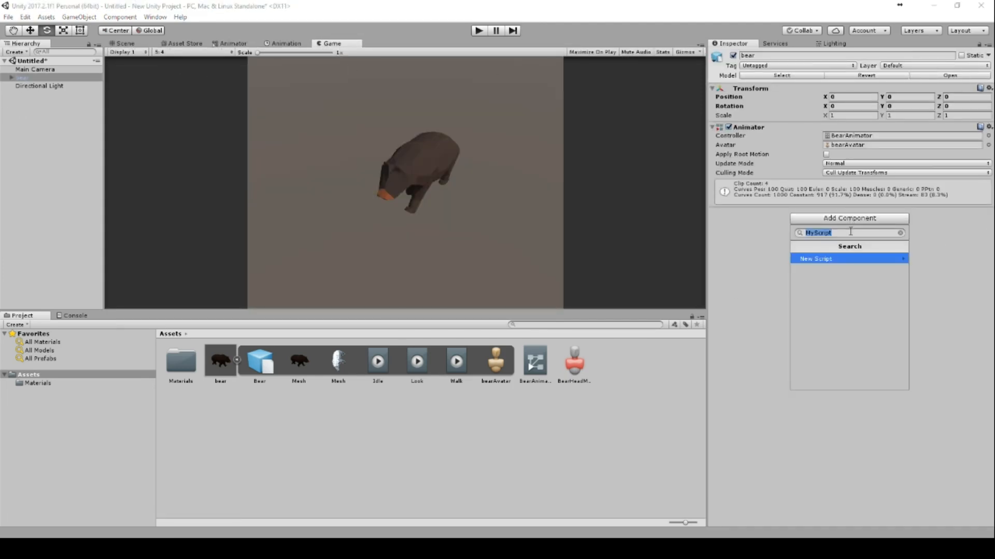
key("Return")
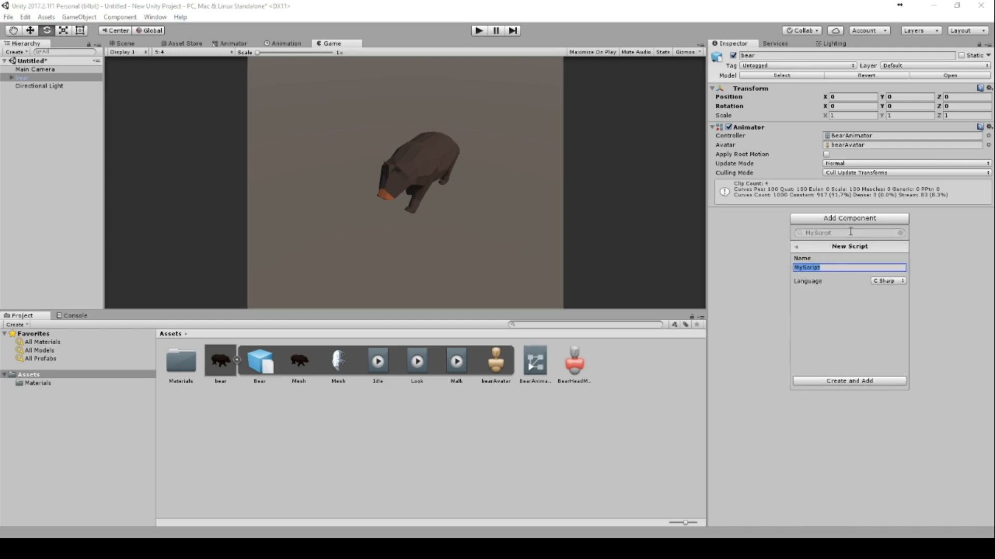
left_click(865, 382)
right_click(601, 368)
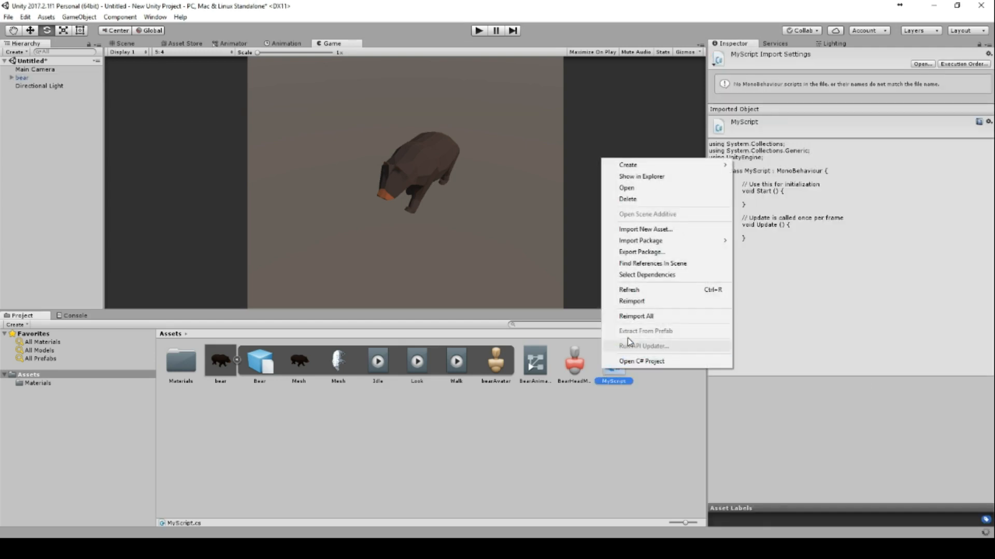
double_click(618, 381)
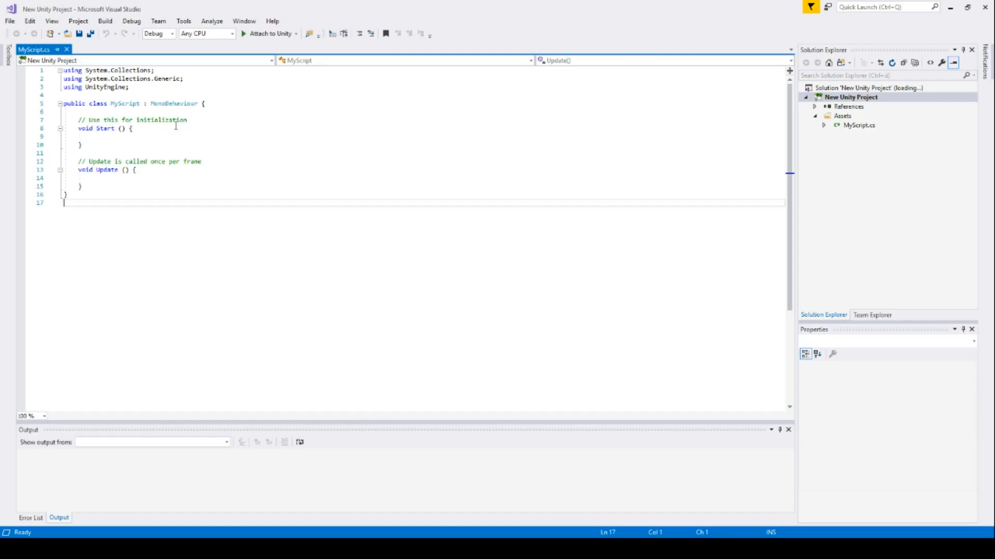
Step: Insert blank lines and start an if statement inside the Update method
left_click(140, 180)
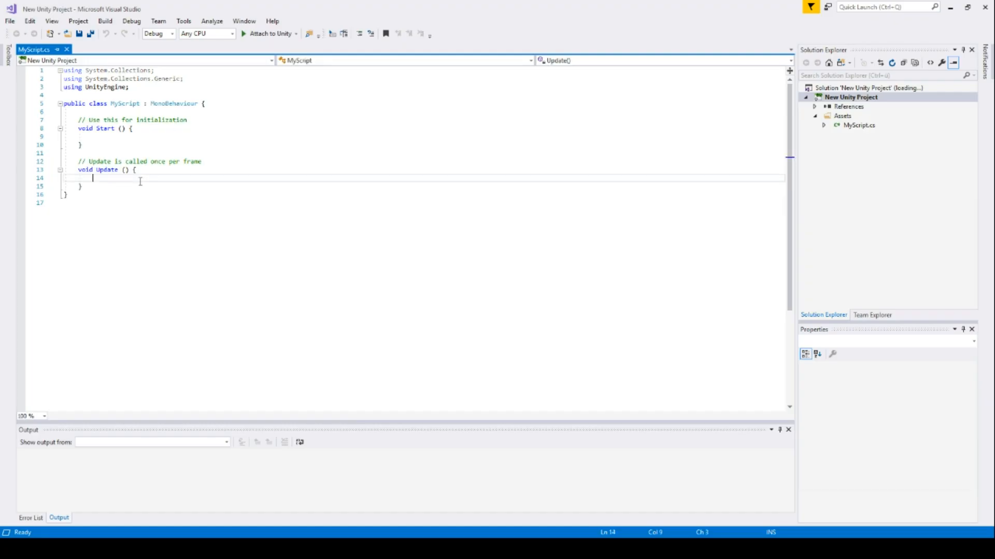
key("Return")
key("Return")
key("Up")
type("if(")
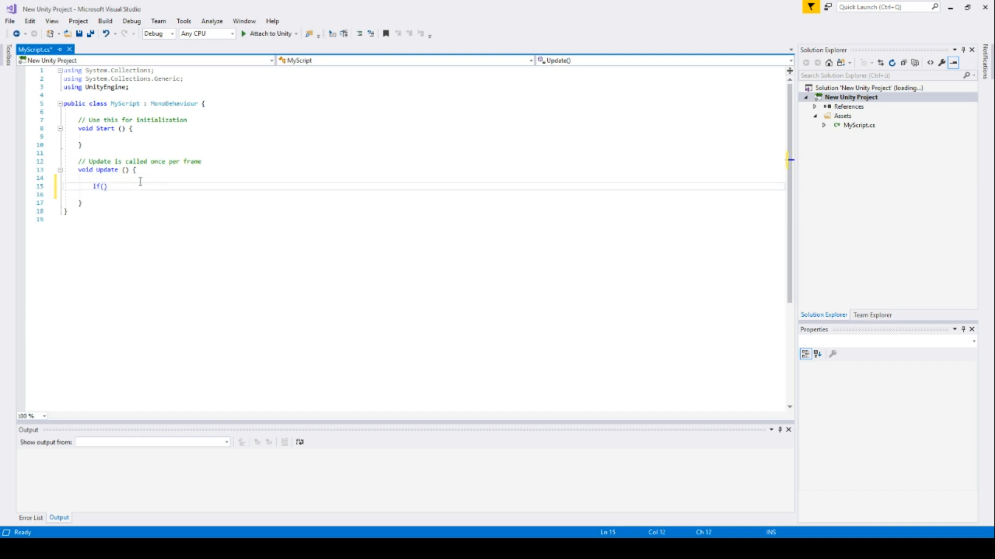
Step: Make Input.GetKeyDown("A") the condition of the if statement and give it a braced body
type("Input.")
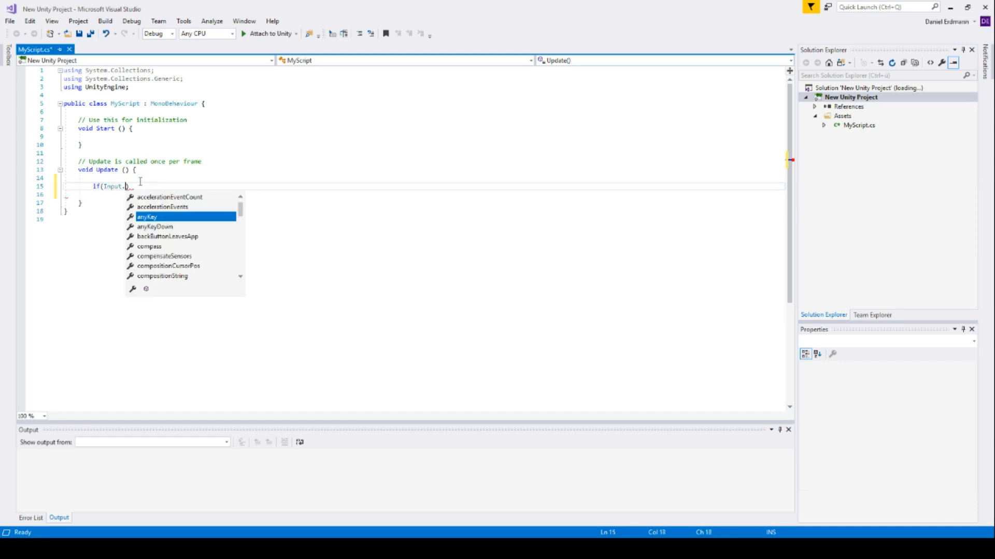
type("m")
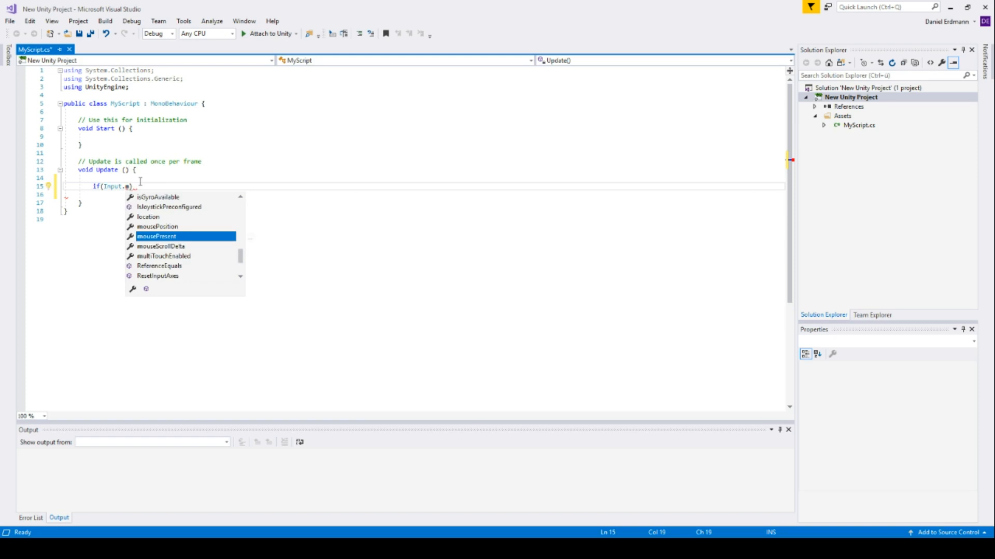
key("BackSpace")
type("ke")
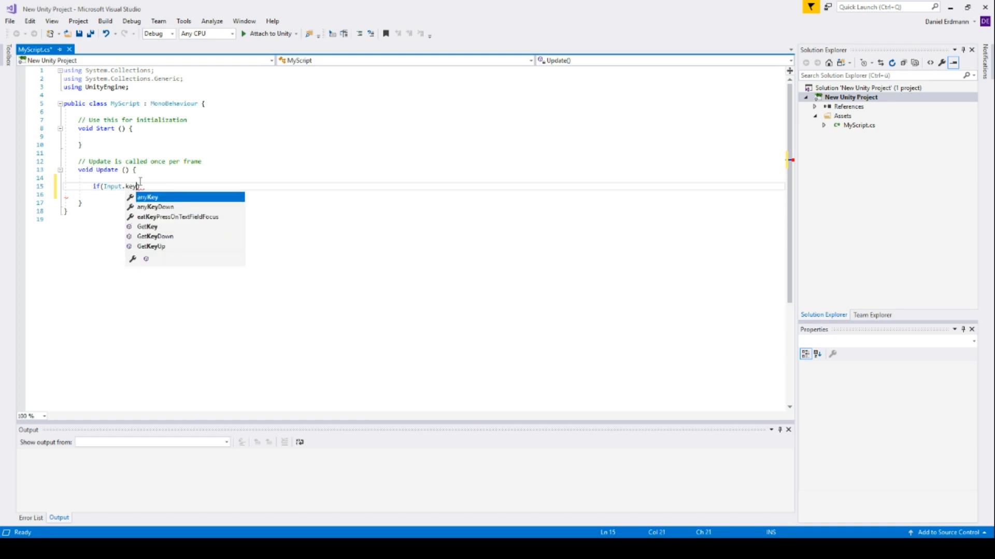
type("y")
key("Down")
key("Down")
key("Down")
key("Down")
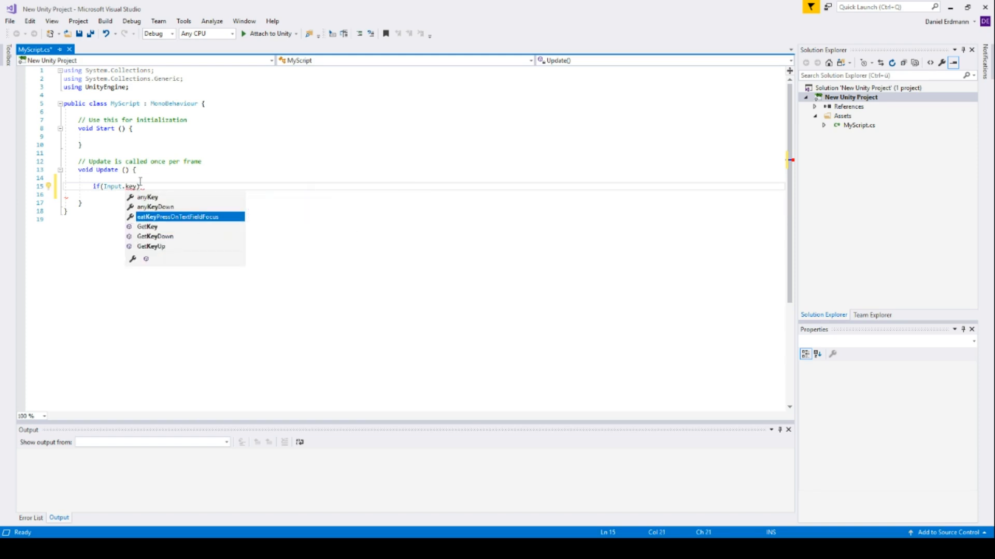
key("Tab")
type("(\"A")
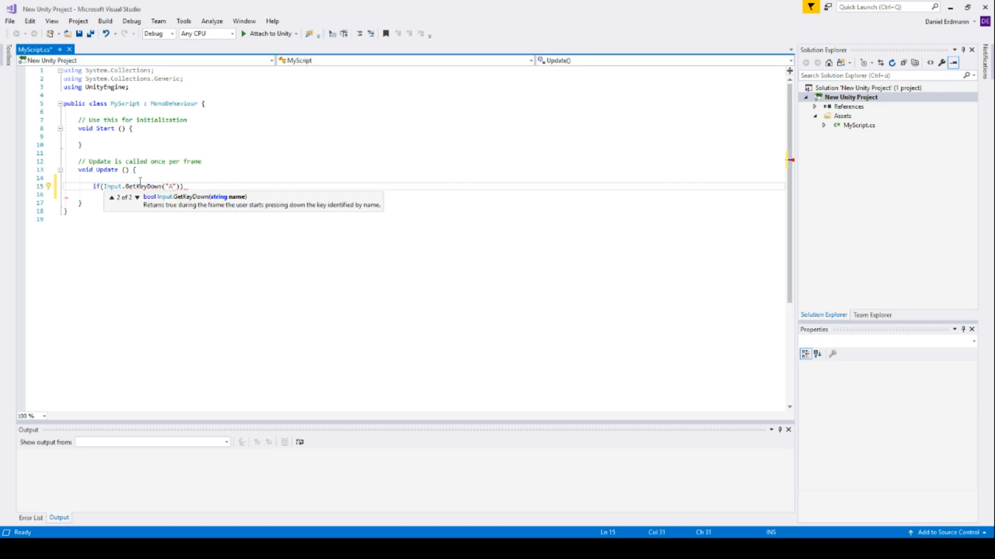
key("End")
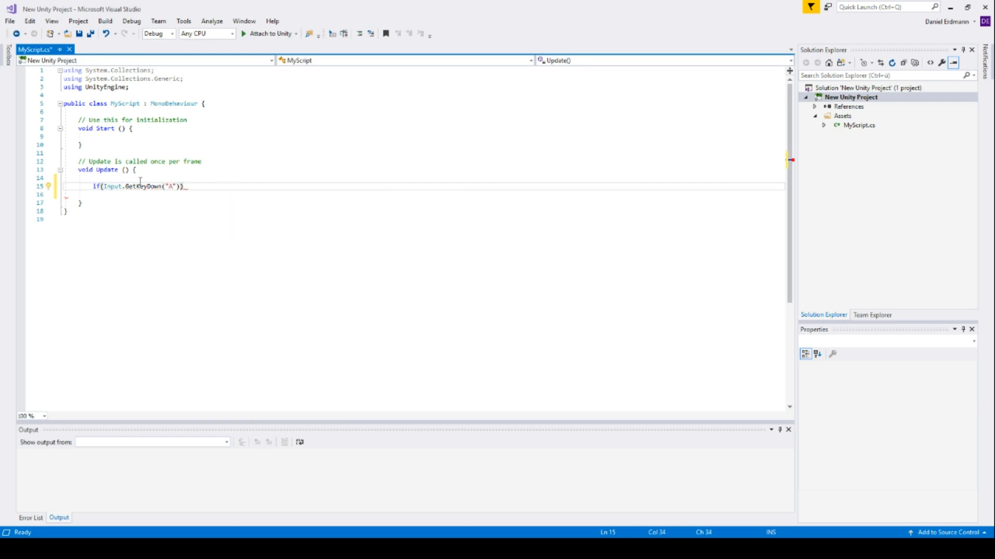
type("{")
key("Return")
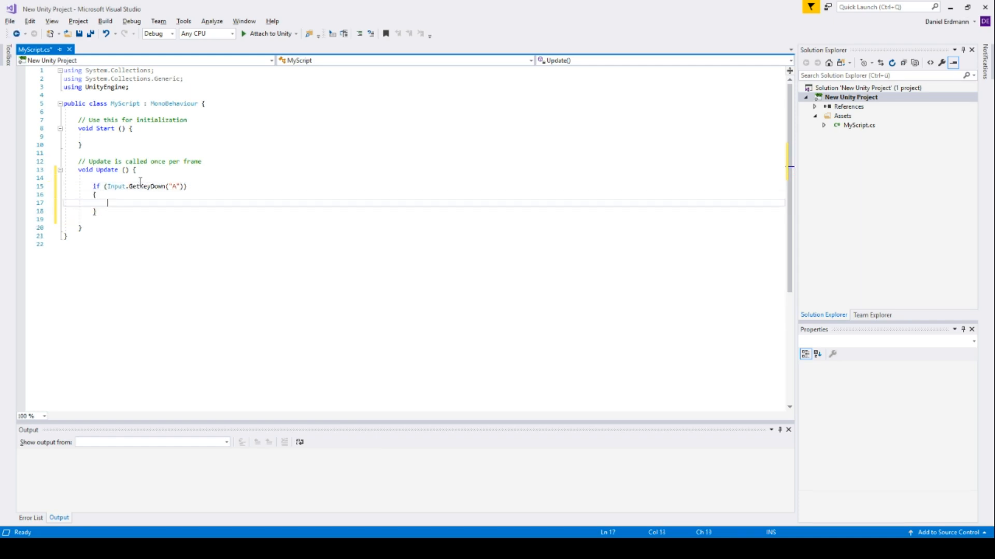
Step: In the if body, call SetTrigger on GetComponent<Animator>(), checking the bear's component in Unity
type("GetComponent<")
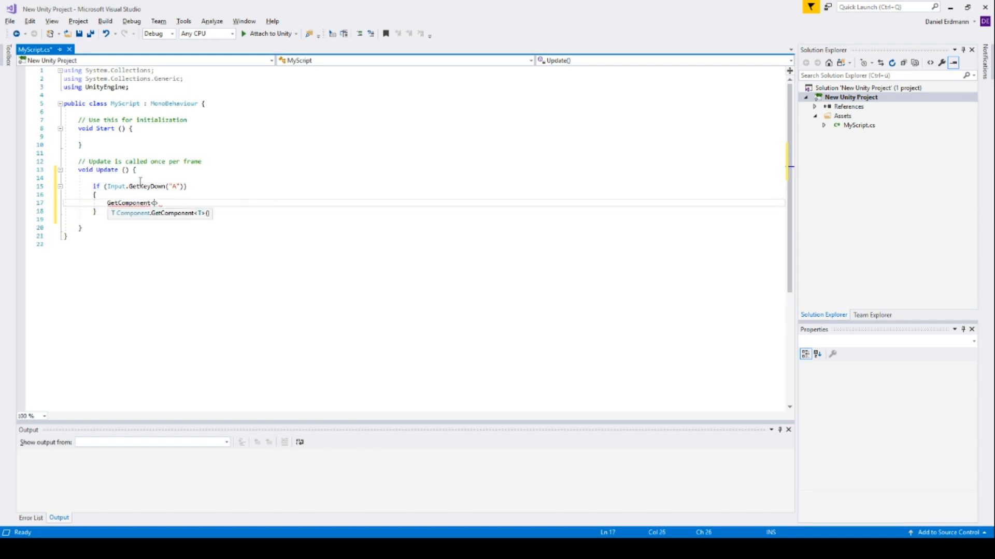
type("Animator")
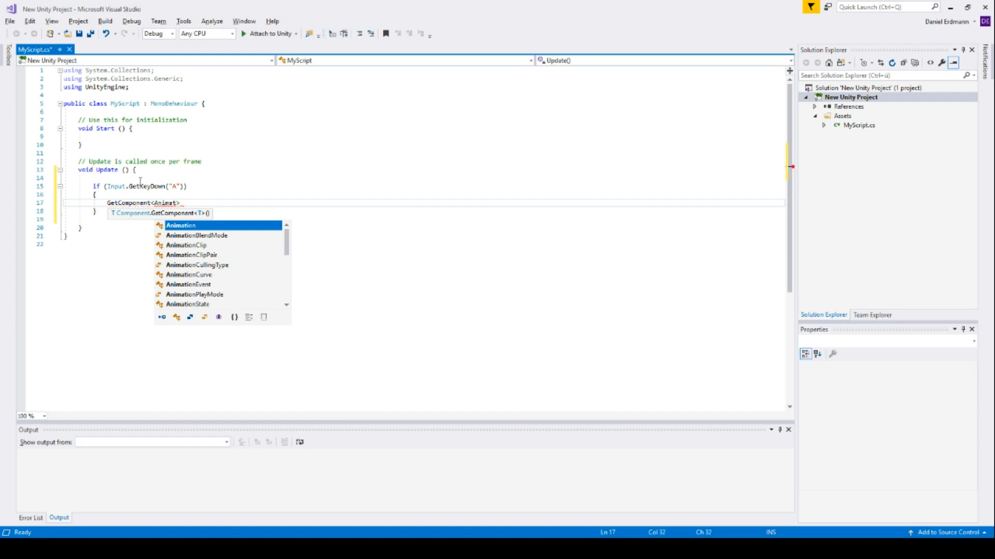
type(">().")
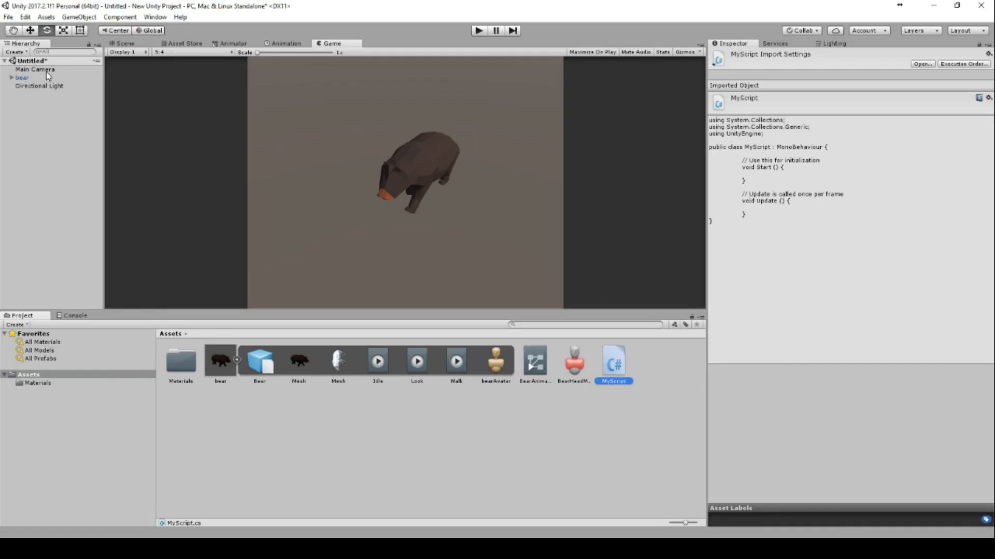
left_click(25, 78)
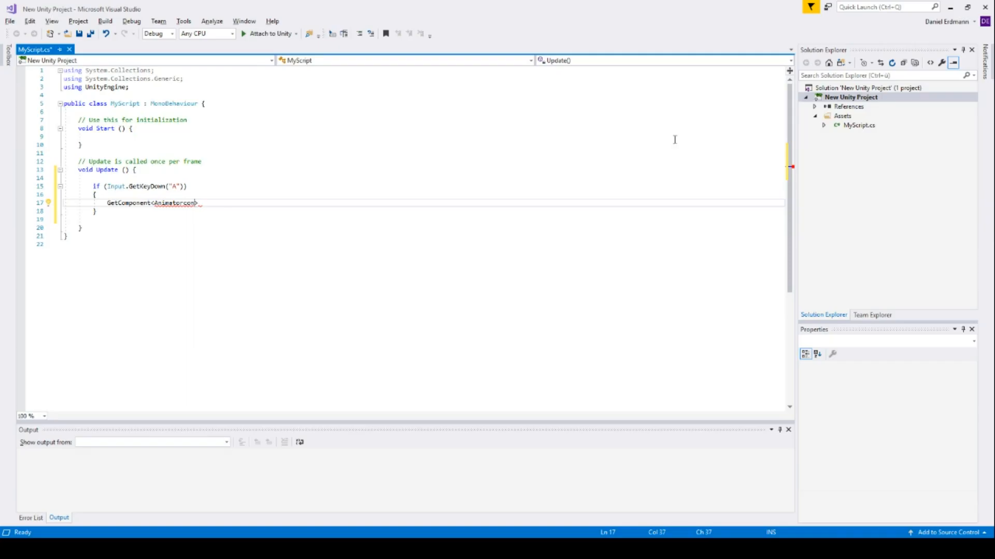
key("BackSpace")
key("BackSpace")
key("BackSpace")
type(".sett")
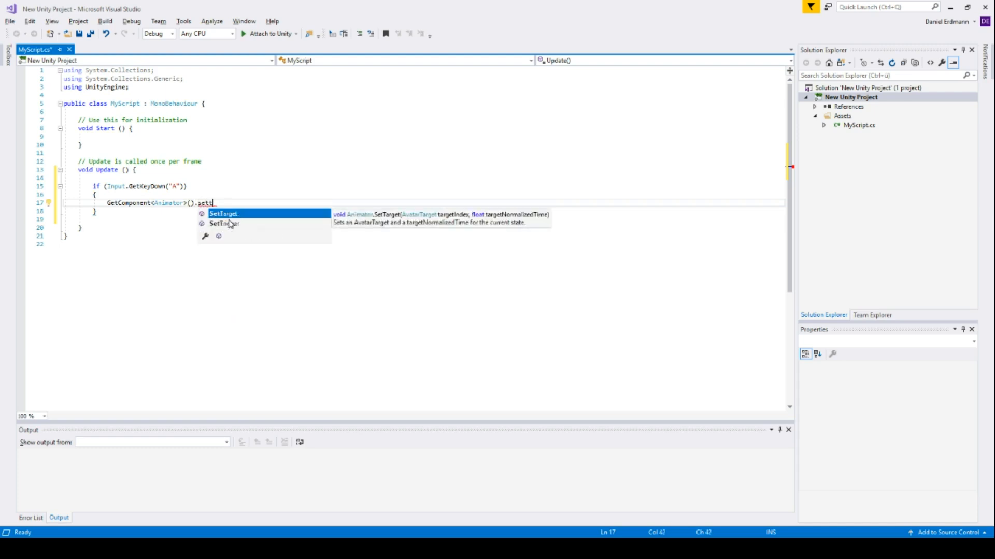
double_click(230, 224)
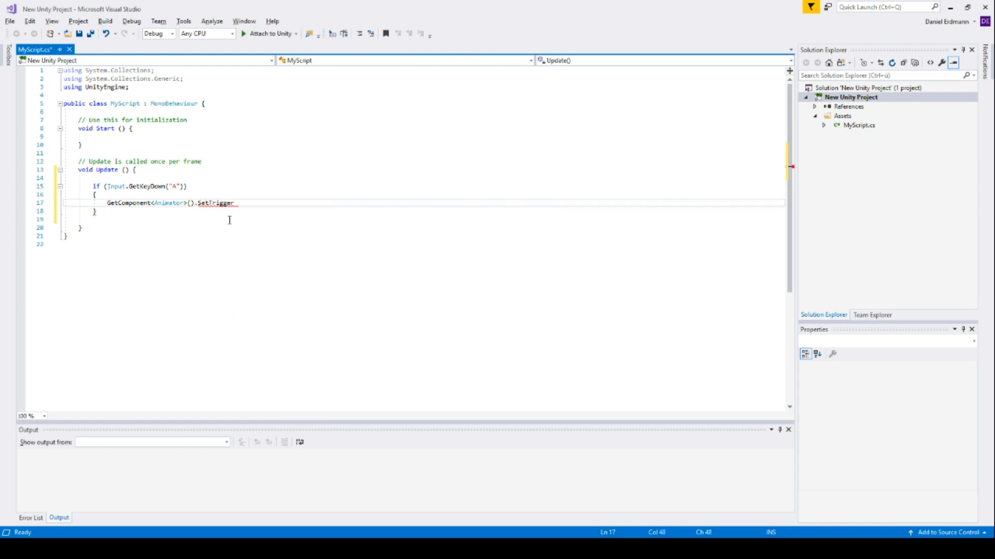
Step: Look up the trigger's name in the BearAnimator parameters and pass "StartLook" to SetTrigger
type("\"")
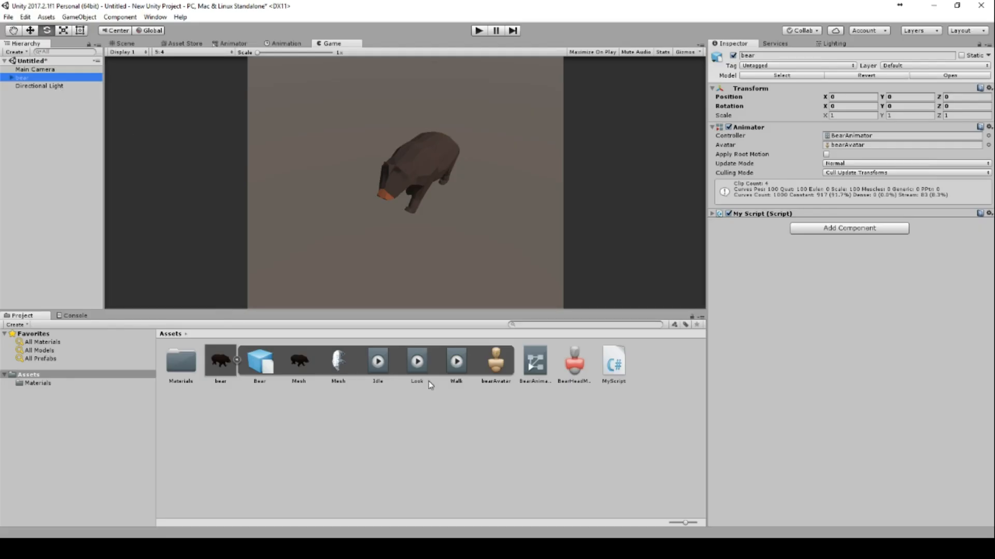
left_click(536, 364)
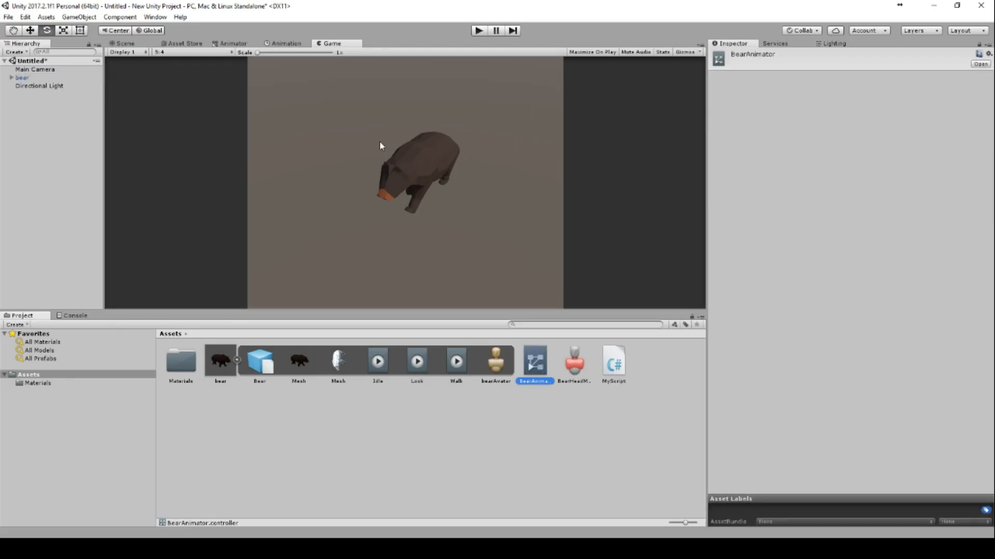
left_click(233, 43)
left_click(125, 84)
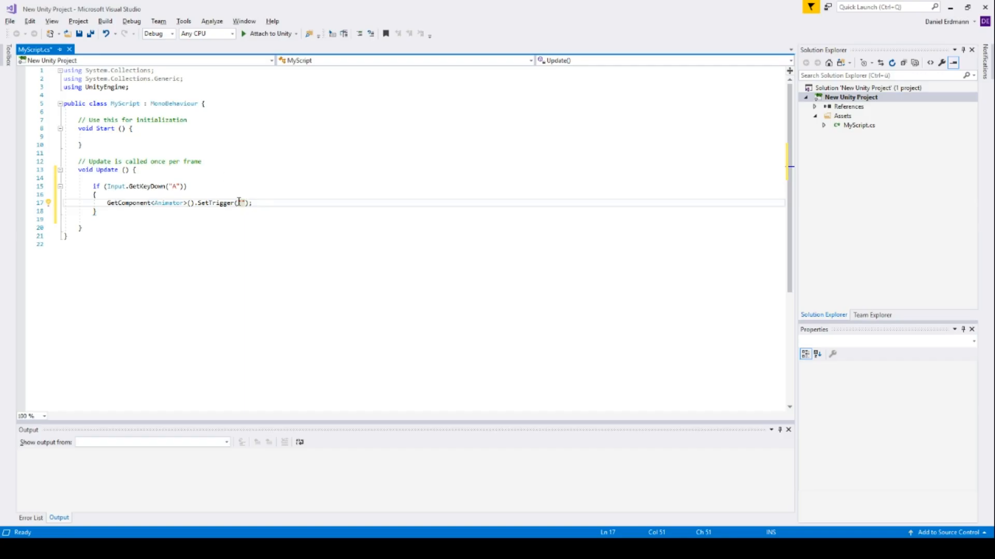
type("StartLook")
left_click_drag(123, 213, 125, 174)
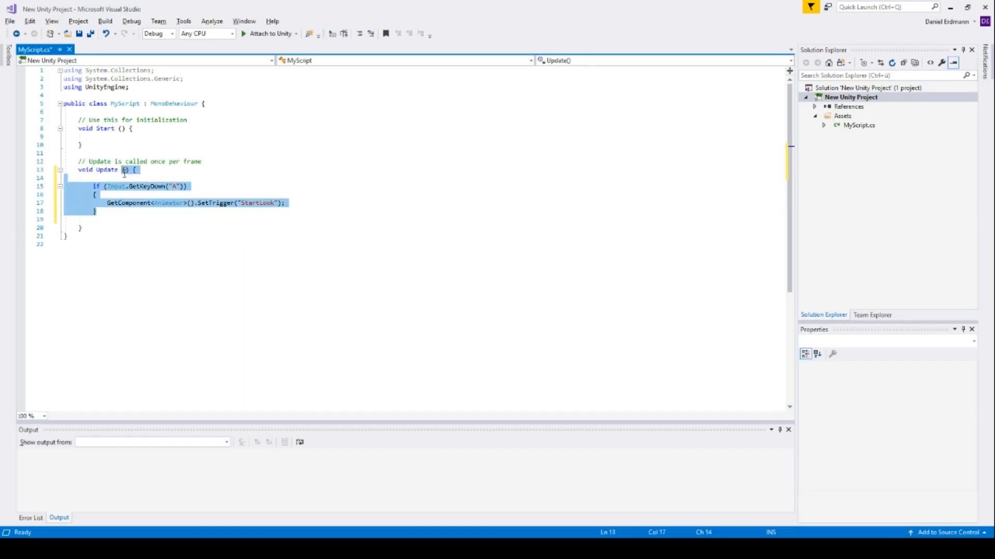
key("ctrl+c")
left_click(143, 210)
key("ctrl+v")
double_click(175, 220)
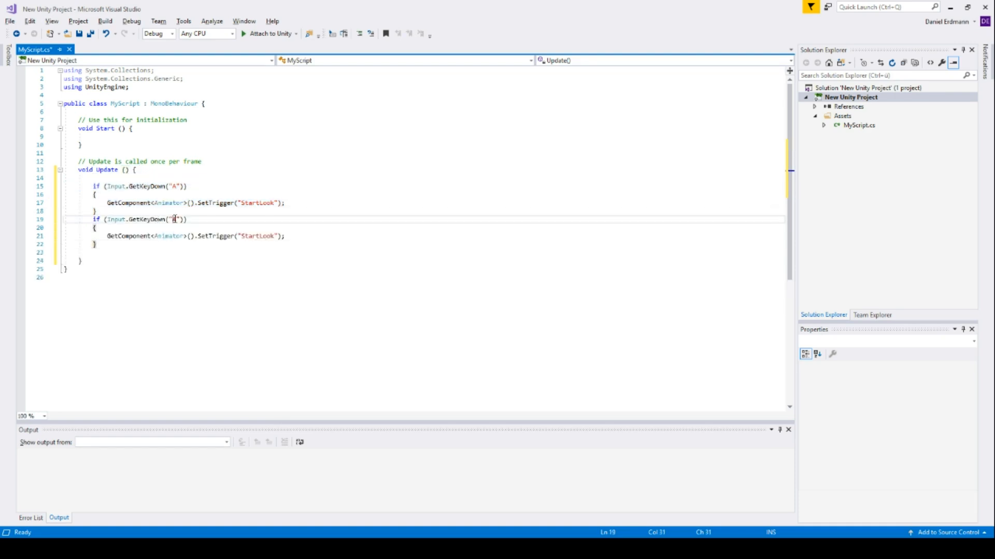
type("s")
key("BackSpace")
type("S")
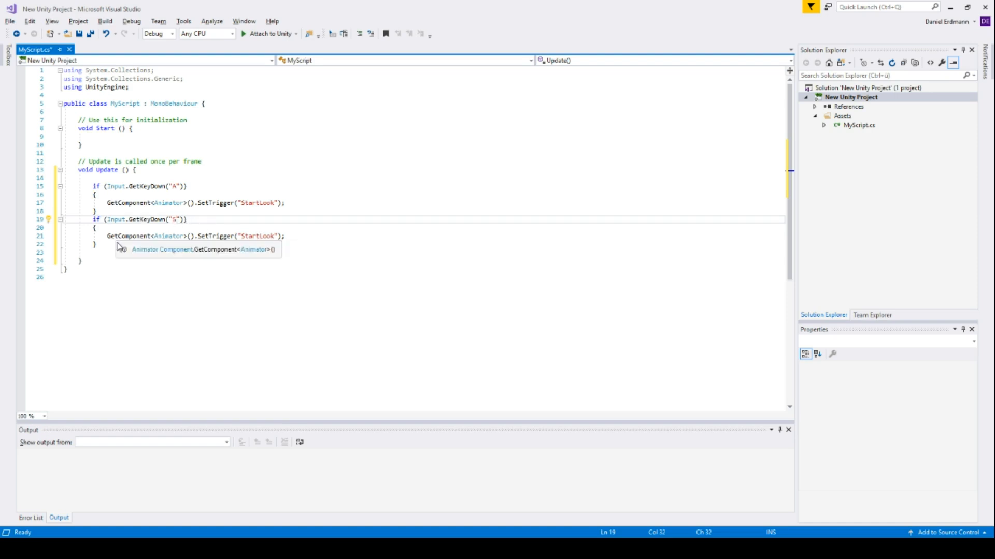
left_click_drag(108, 235, 94, 219)
Step: Below the if block in Update, add a GetComponent<Animator>().SetFloat call
left_click(180, 245)
key("Return")
key("Return")
type("GetComponent<Animator>()")
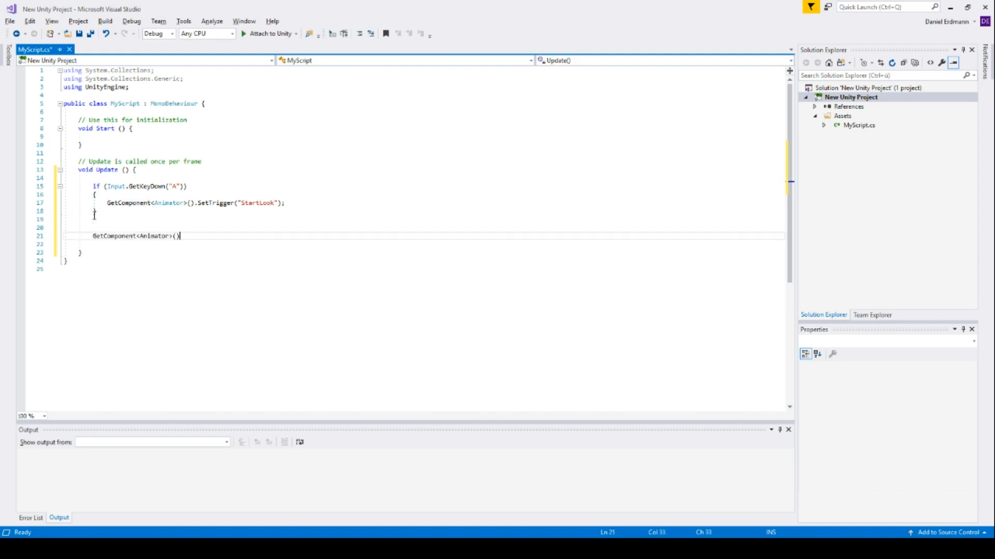
type(".setfo")
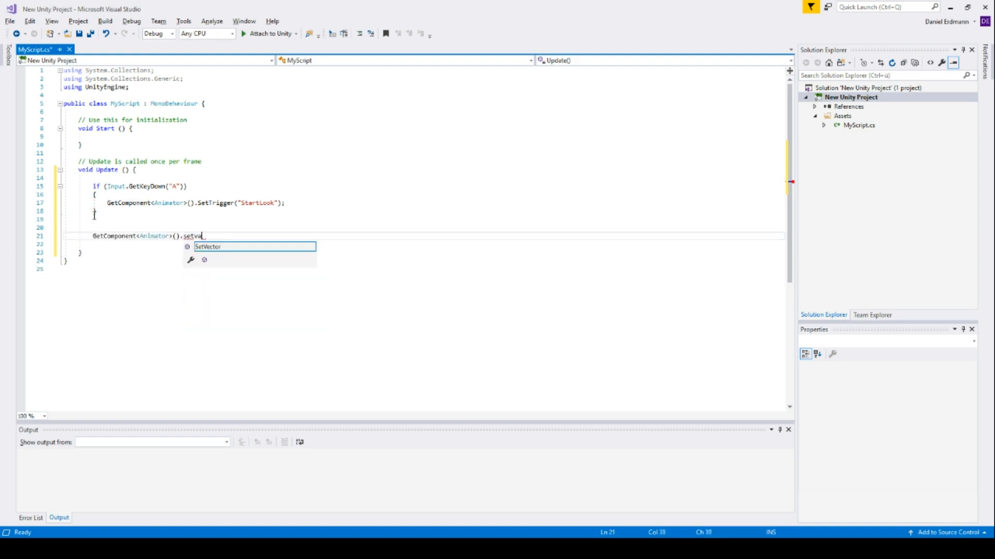
key("Tab")
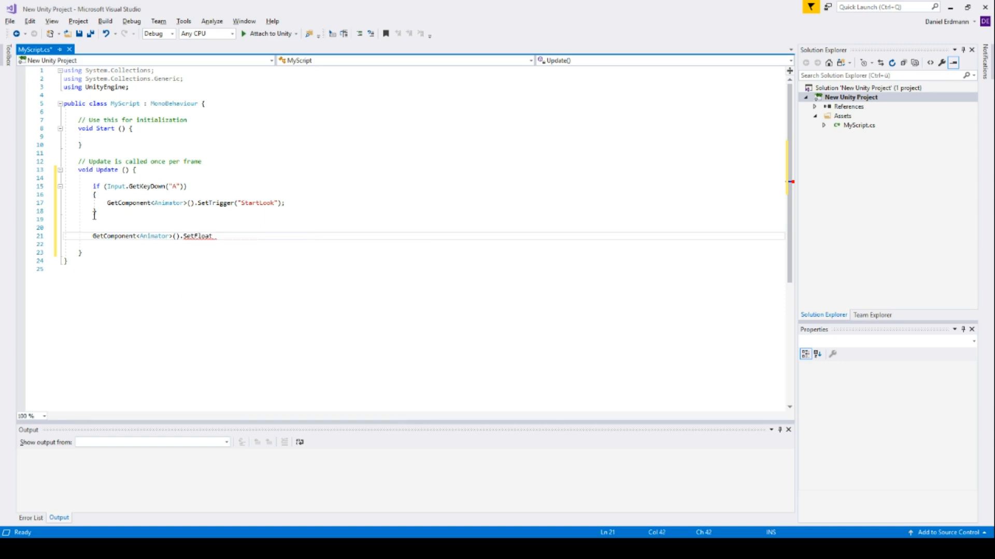
Step: Check the float parameter's name in the BearAnimator parameters in Unity and pass "Speed" as SetFloat's first argument in MyScript
key("alt+Tab")
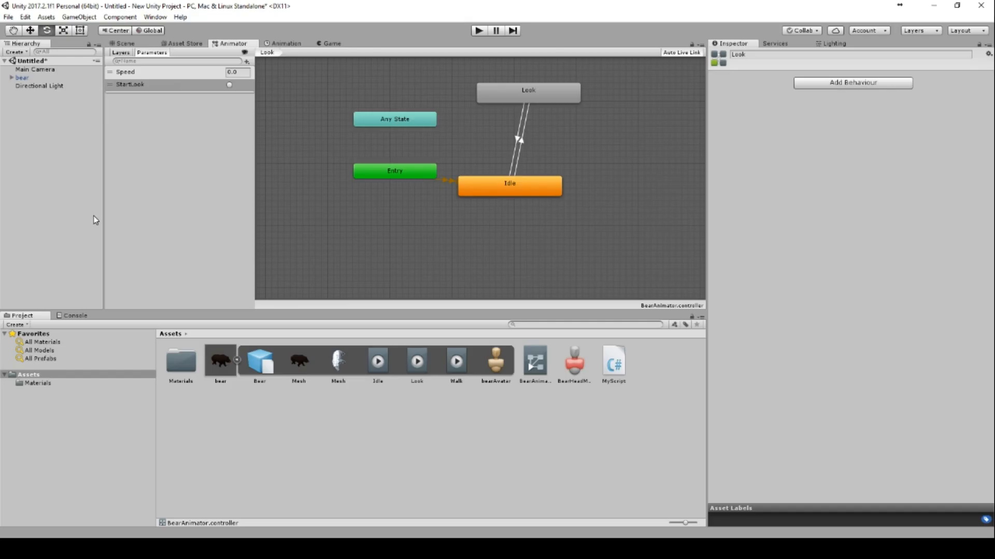
double_click(130, 74)
key("alt+Tab")
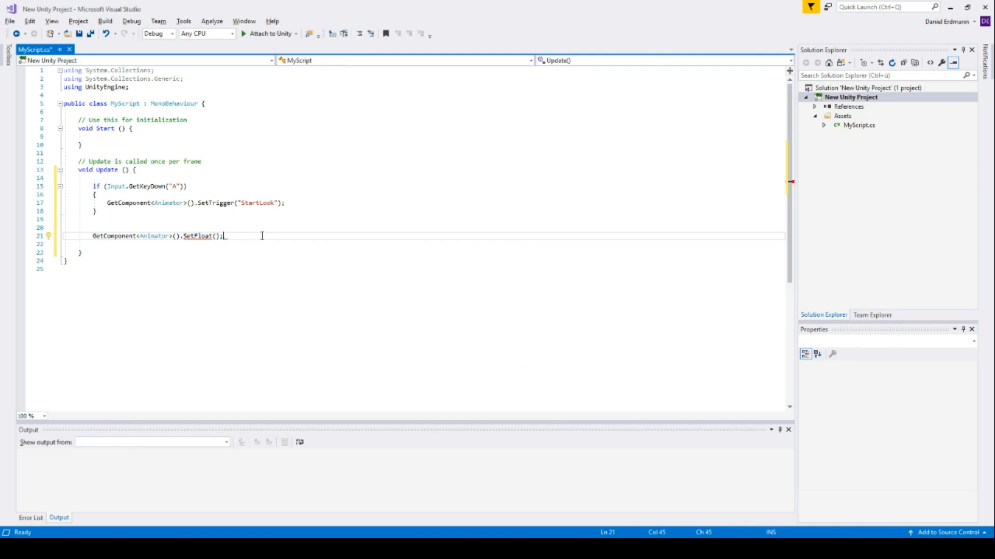
left_click(216, 236)
type("\"Speed\"")
Step: Pass Input.GetAxis("Vertical") as the second argument of the SetFloat call and save the script
type(",Input.")
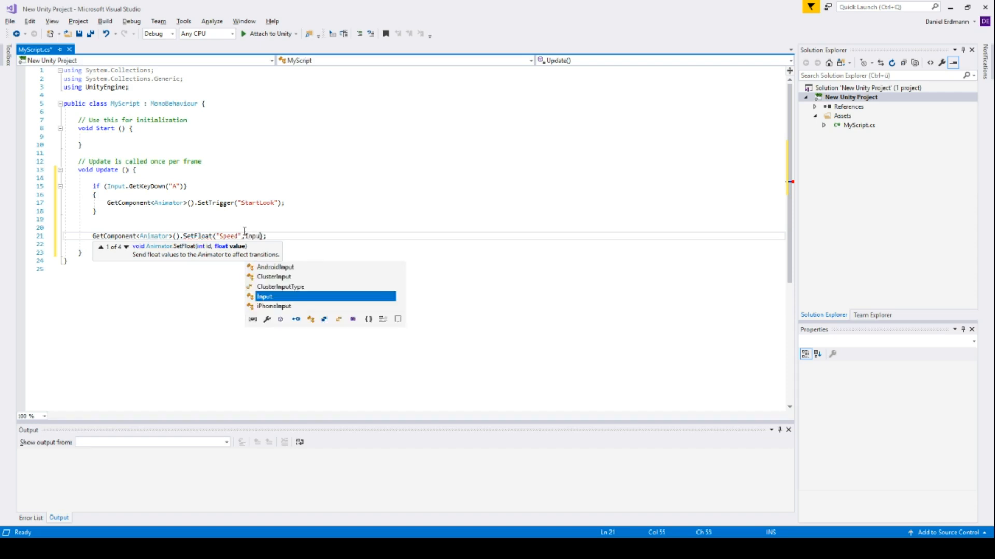
type("ho")
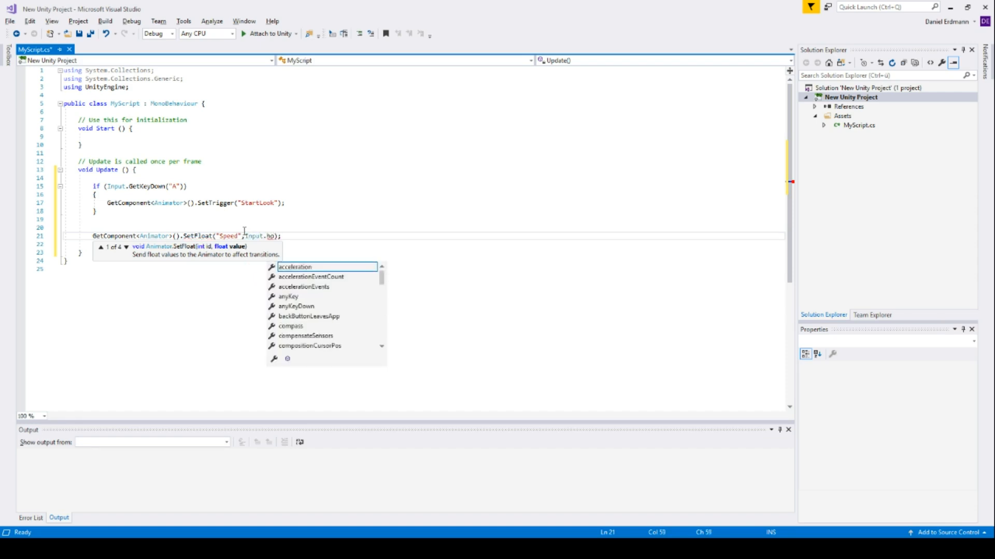
key("BackSpace")
key("BackSpace")
type("get")
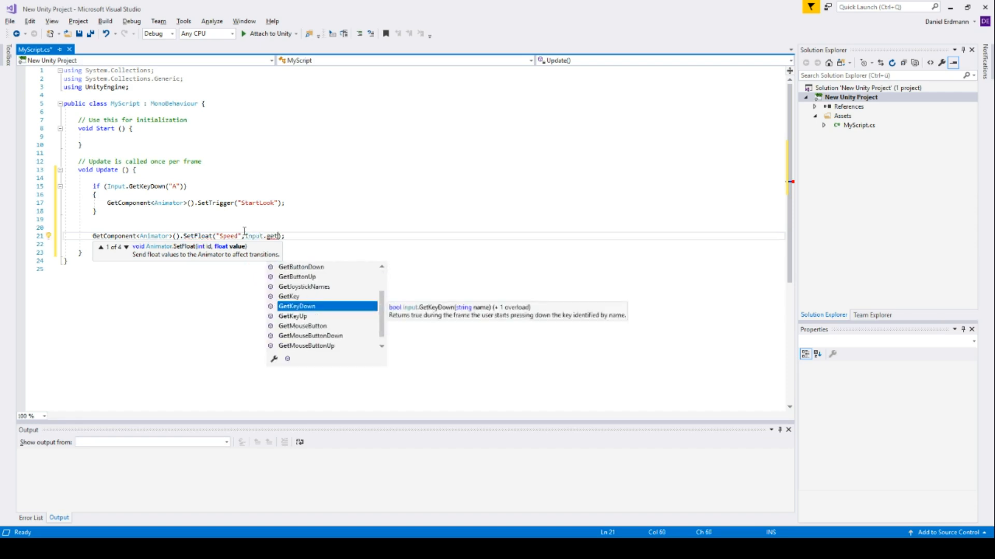
type("a")
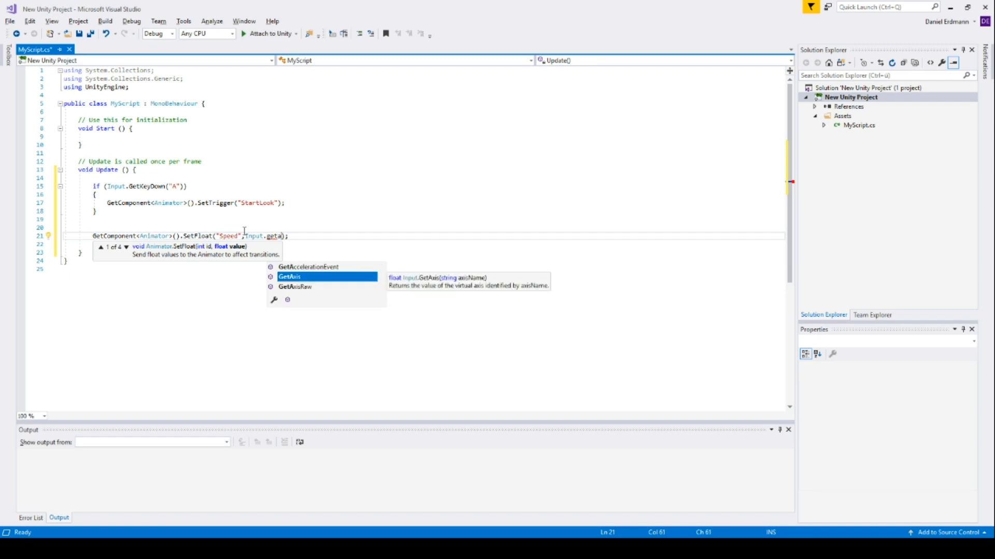
key("Tab")
type("(\"")
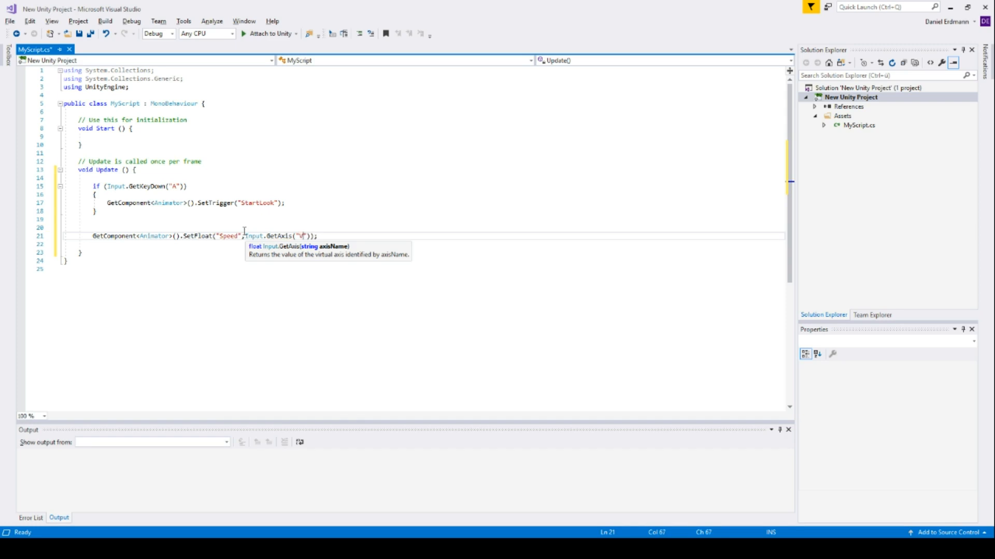
type("HO")
key("BackSpace")
key("BackSpace")
type("Vertical")
key("ctrl+s")
left_click(351, 237)
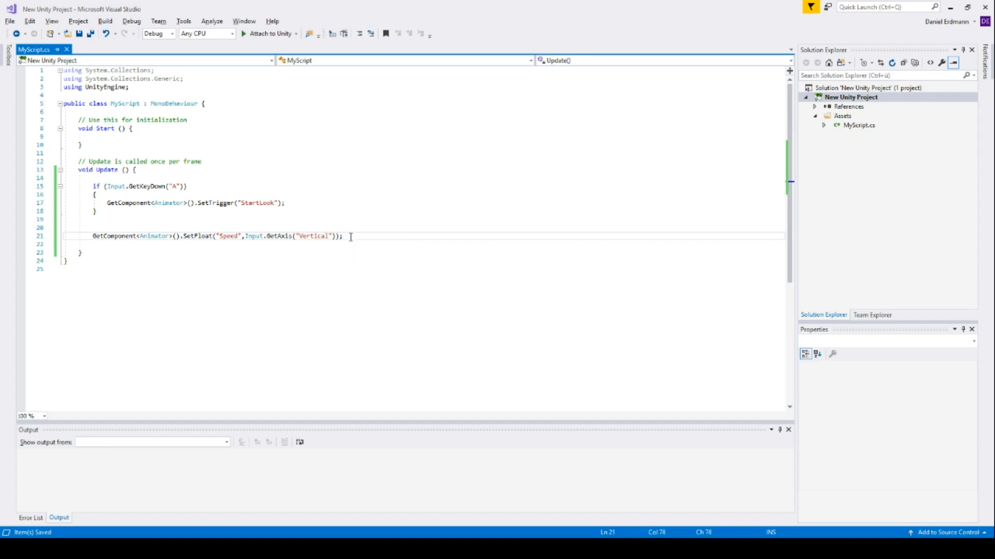
Step: In Unity, dock the Game view beside the Animator view and widen it
key("alt+Tab")
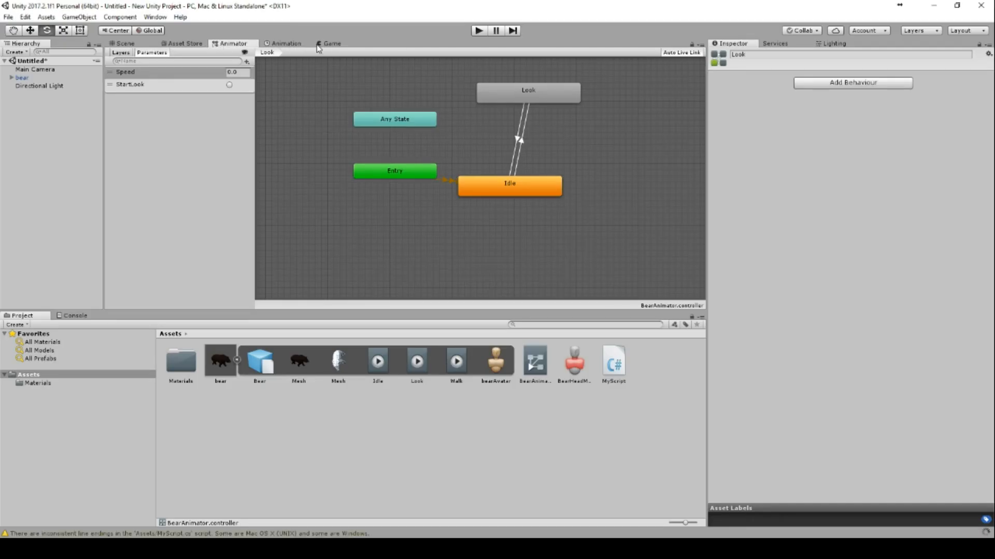
left_click_drag(332, 43, 621, 148)
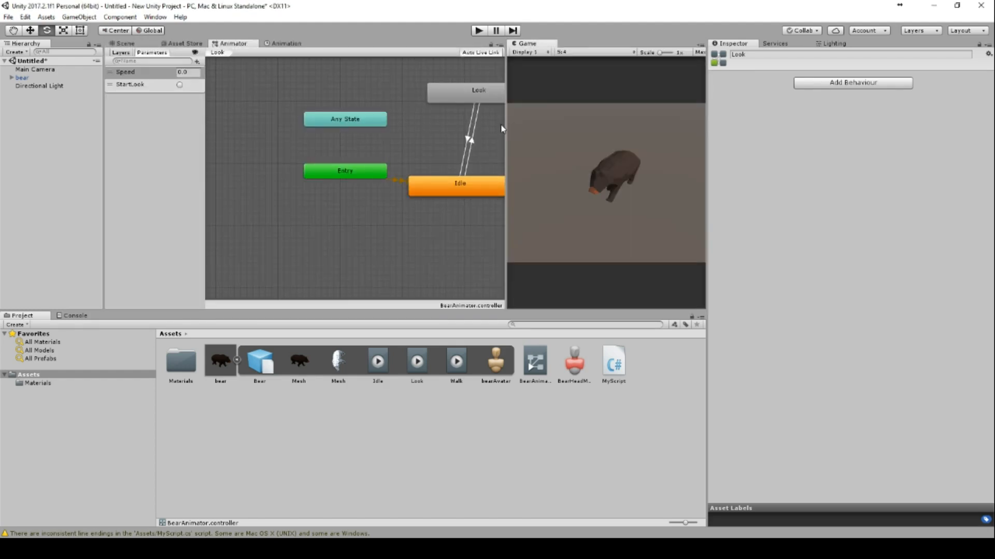
left_click_drag(502, 129, 406, 127)
Step: Select the bear in the scene, run the game to test the script, and stop it
left_click(22, 78)
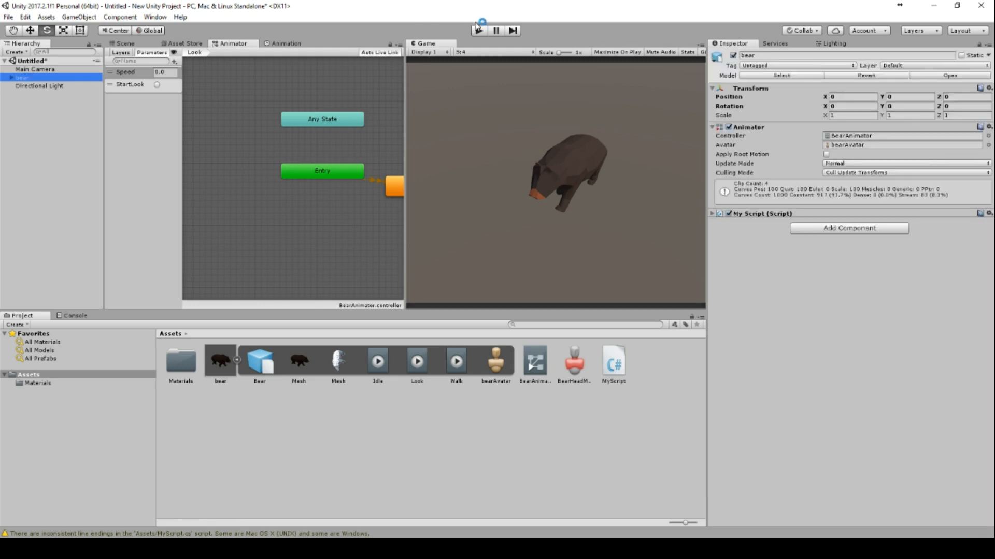
left_click(478, 30)
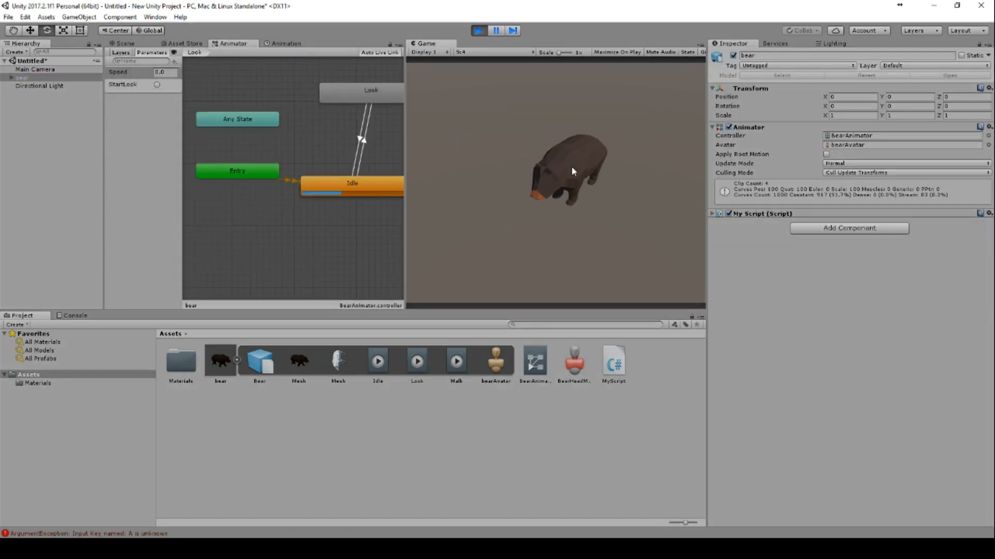
left_click(478, 31)
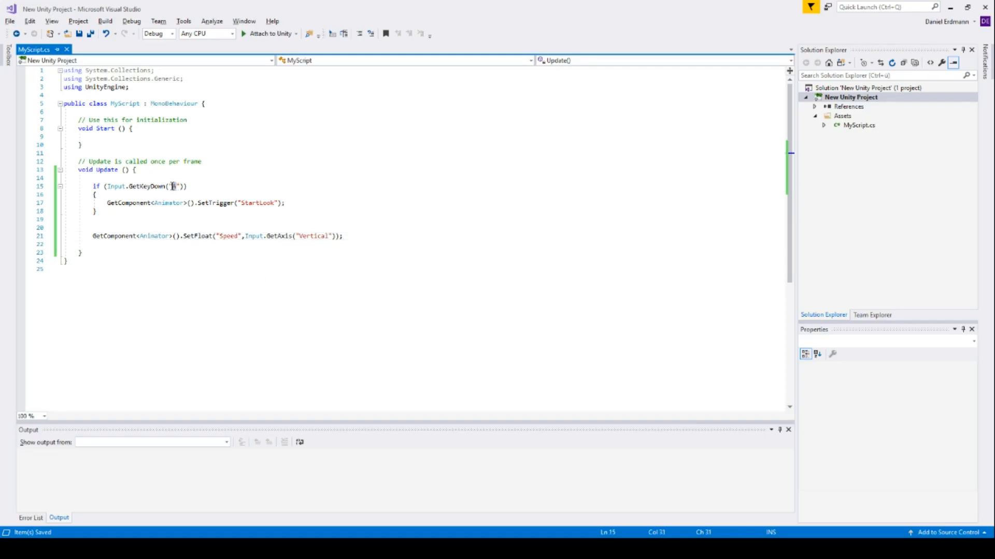
Step: Change the GetKeyDown key in MyScript to lowercase "a" and test the bear in Unity's Play mode
left_click(177, 186)
key("BackSpace")
type("a")
key("alt+Tab")
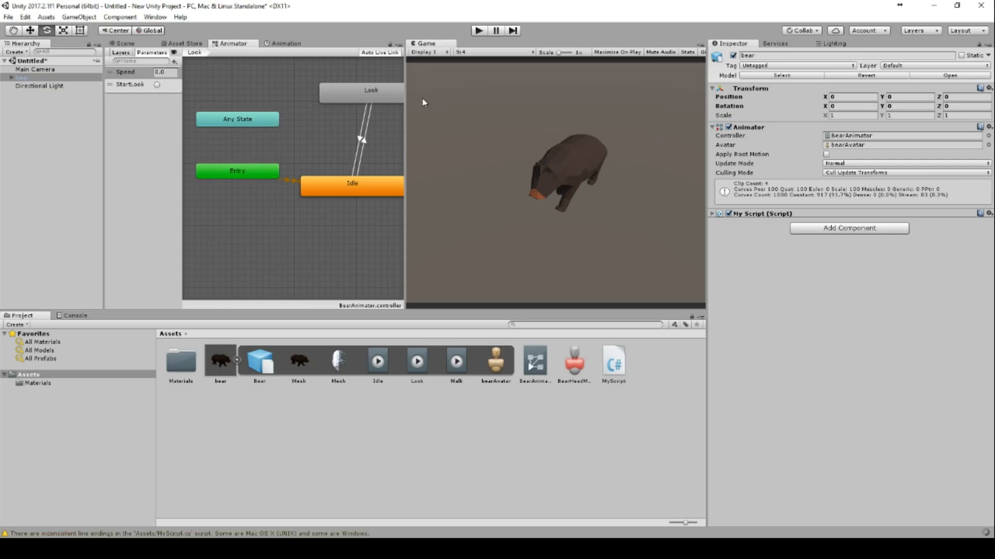
left_click(478, 30)
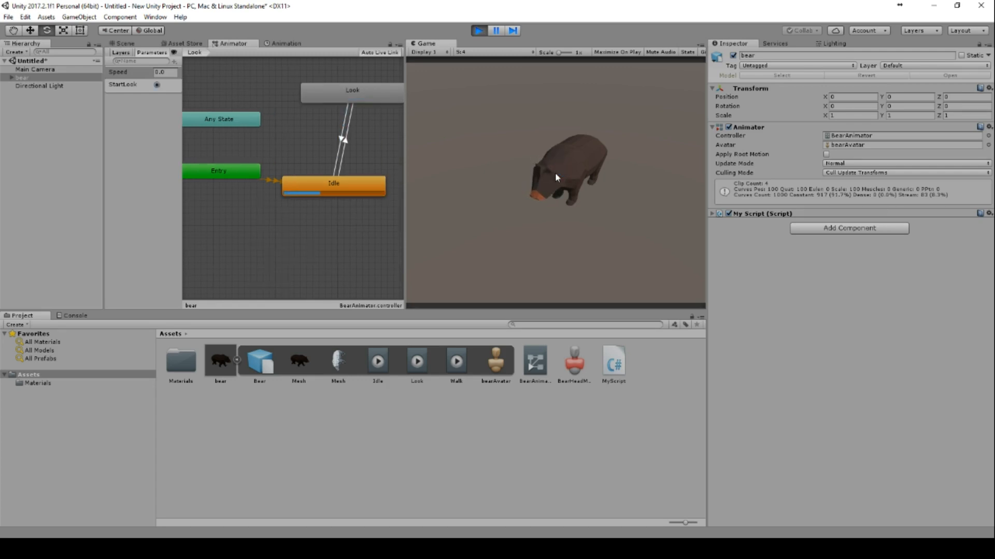
left_click(479, 31)
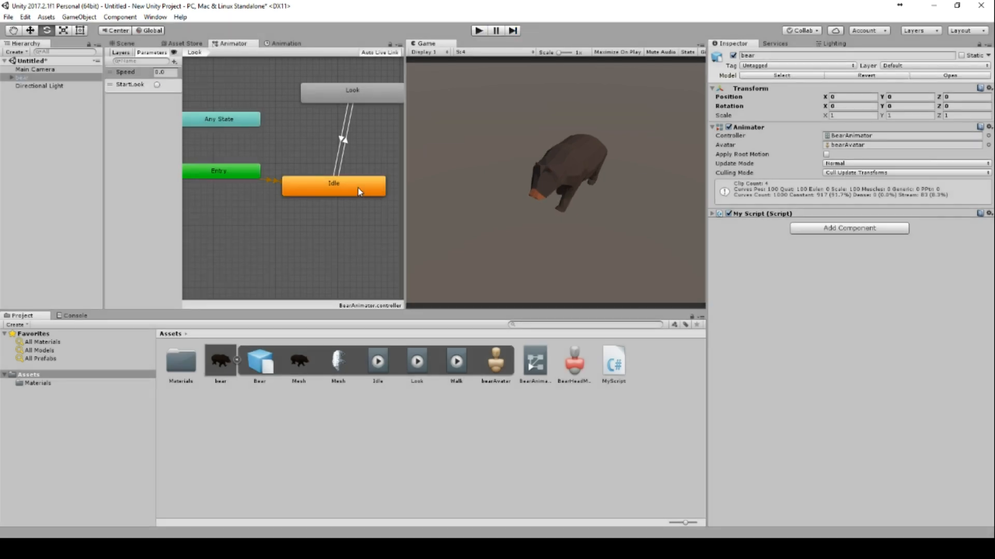
Step: Turn off Has Exit Time for the transition from Idle to Look
left_click(360, 192)
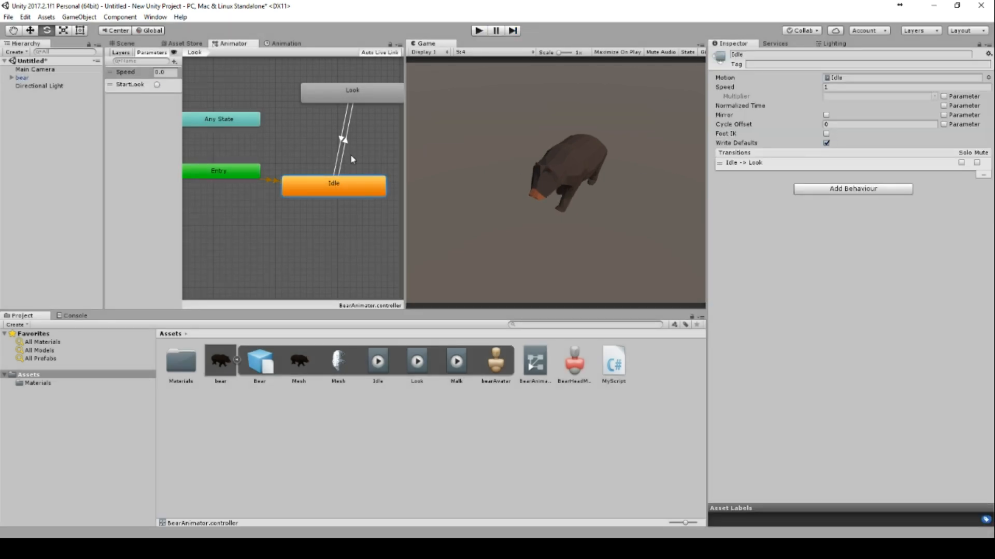
left_click(345, 148)
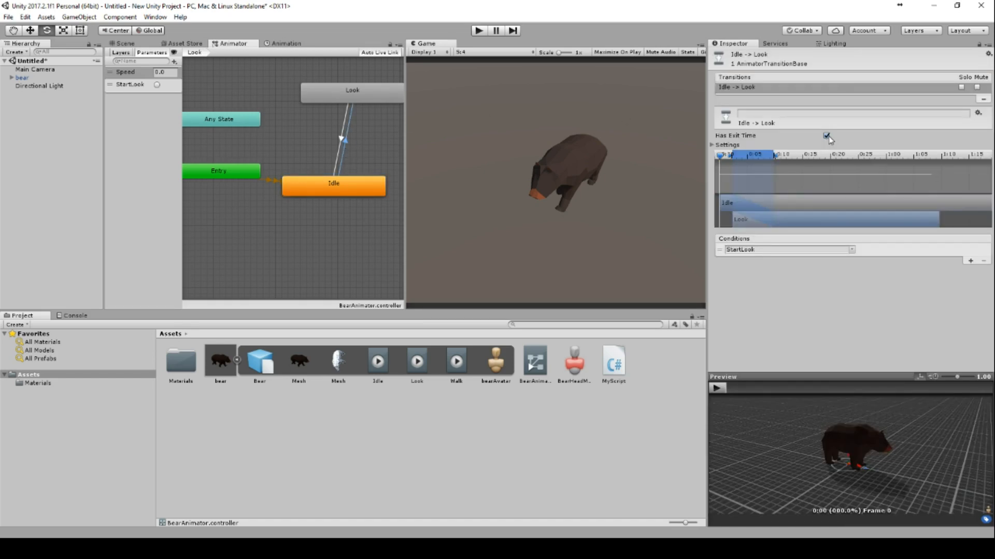
left_click(826, 136)
Step: Run the game and test the StartLook trigger and the forward input that drives the Speed parameter
left_click(480, 30)
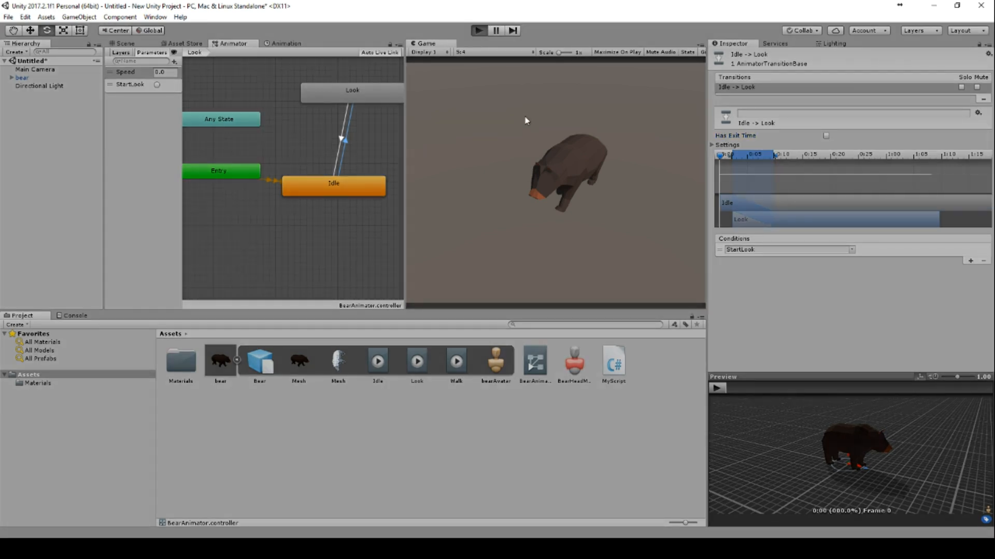
left_click(542, 193)
key("space")
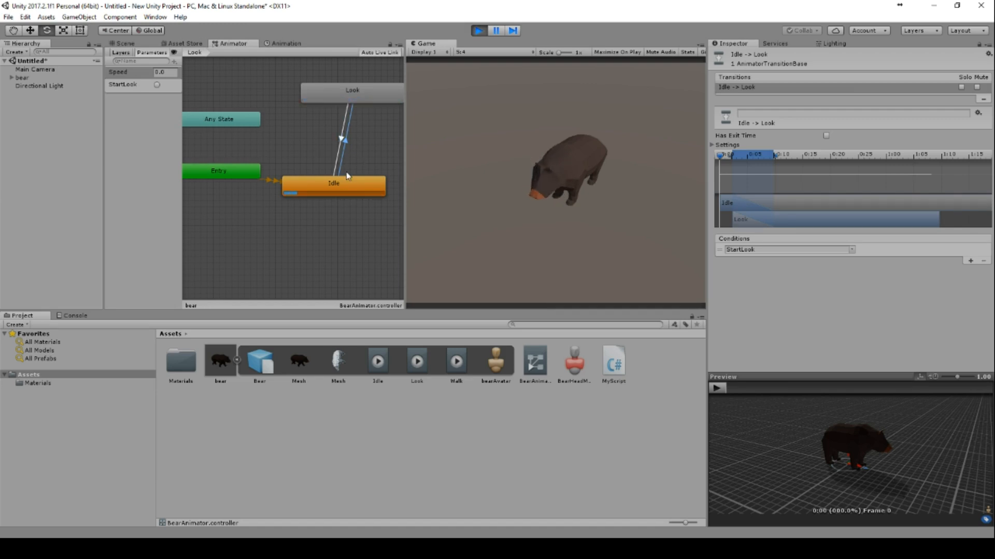
key("space")
left_click(158, 85)
key("Up")
key("space")
key("space")
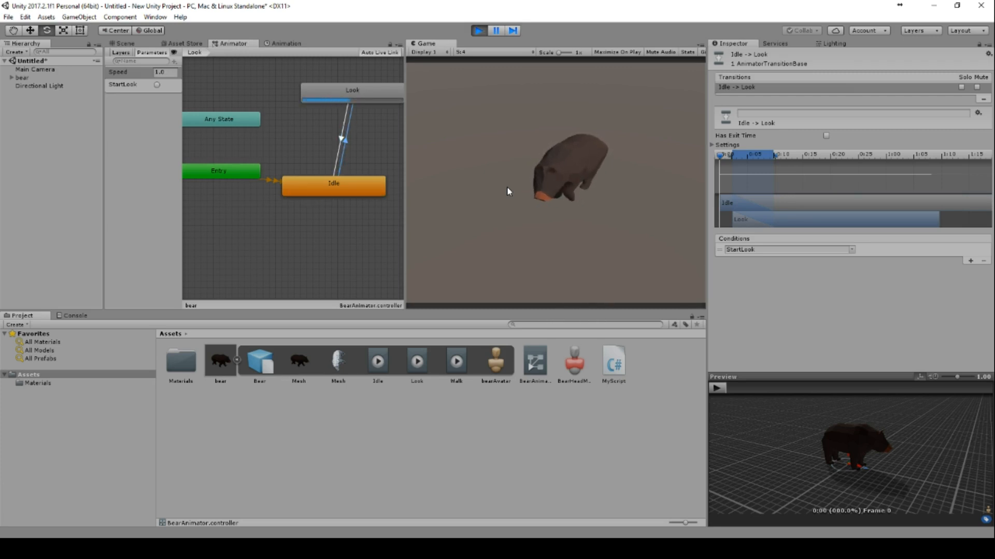
Step: Show the animator's layers during play and test the forward input and the look trigger again
left_click(123, 43)
left_click(229, 43)
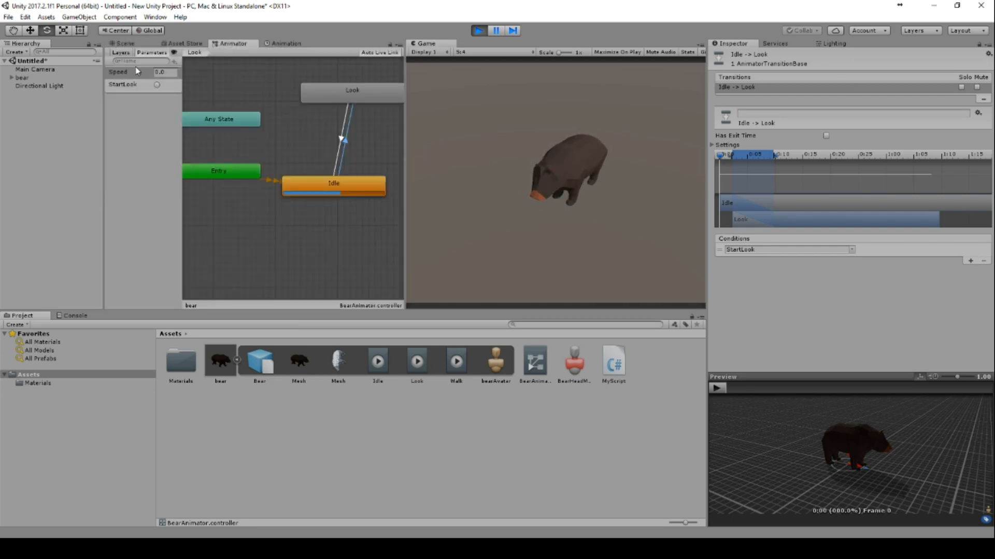
left_click(115, 51)
key("Up")
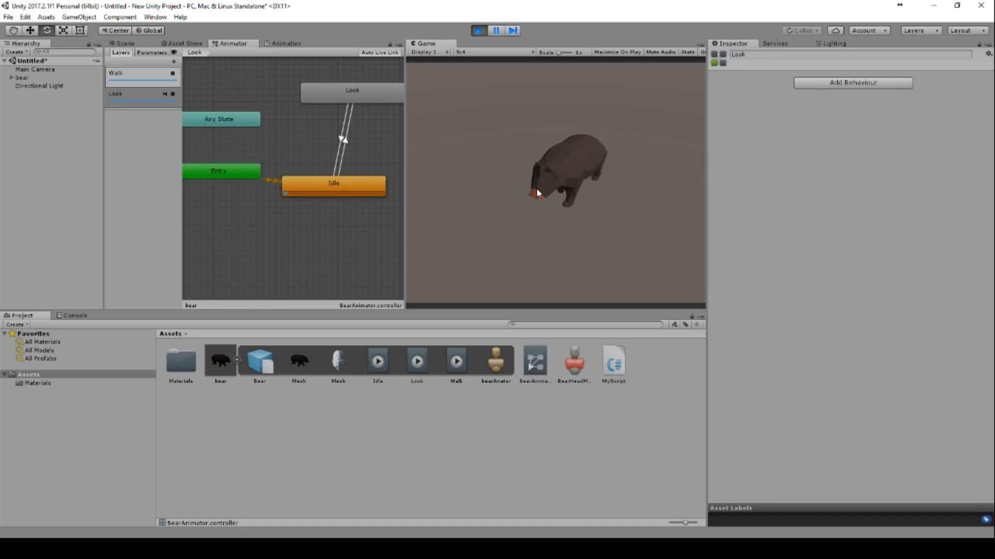
key("space")
Step: Open the Walk layer's Blend Tree and watch its blending between Idle and Walk while giving forward input
left_click(134, 74)
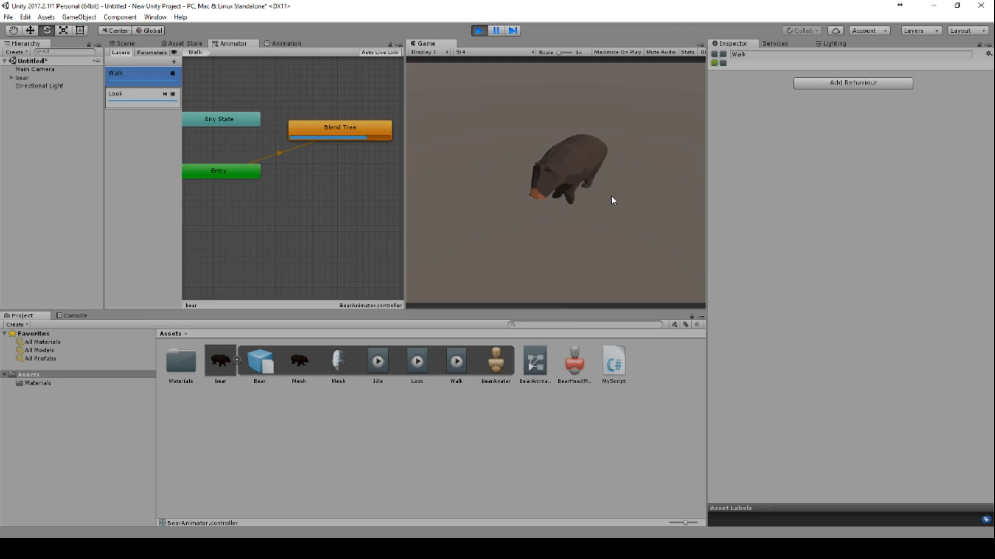
double_click(361, 123)
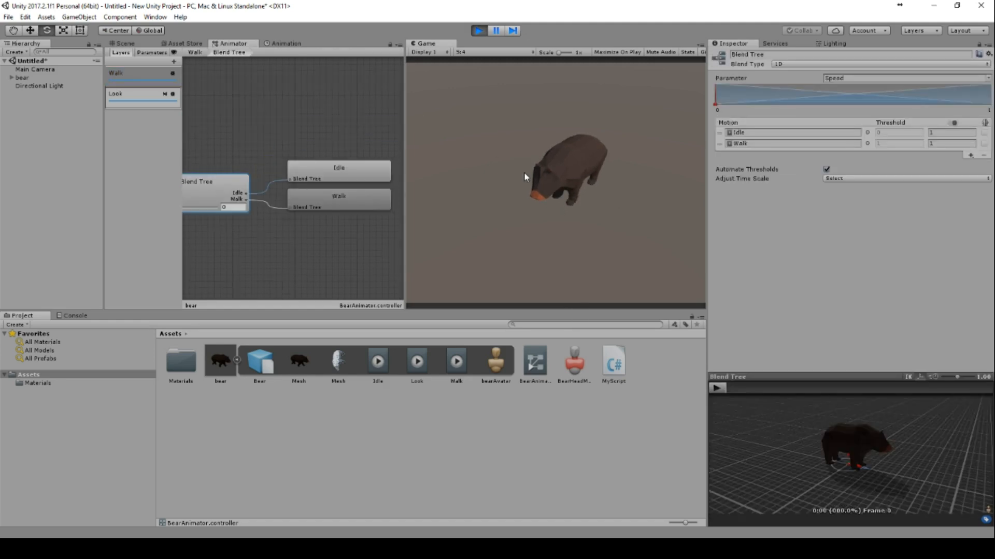
key("Up")
key("Up")
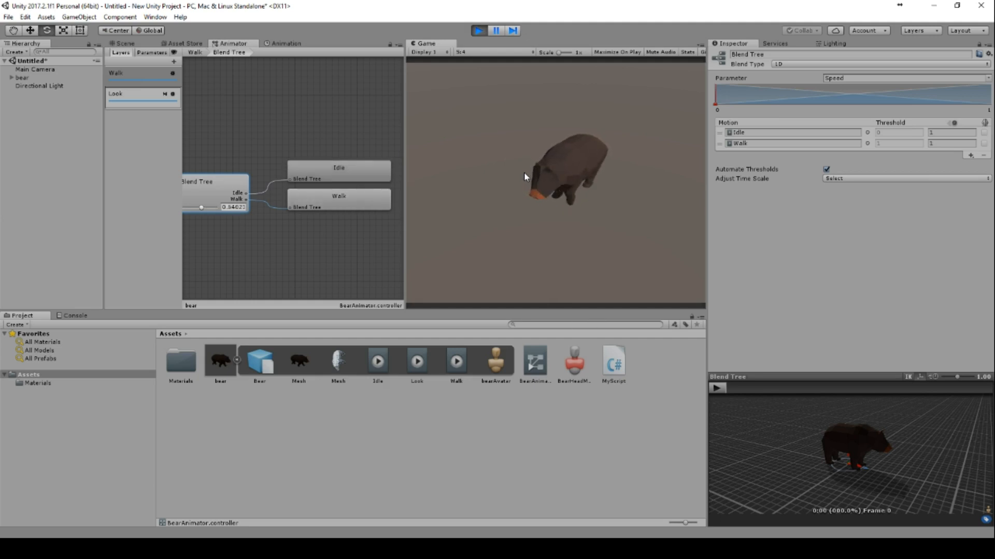
key("Up")
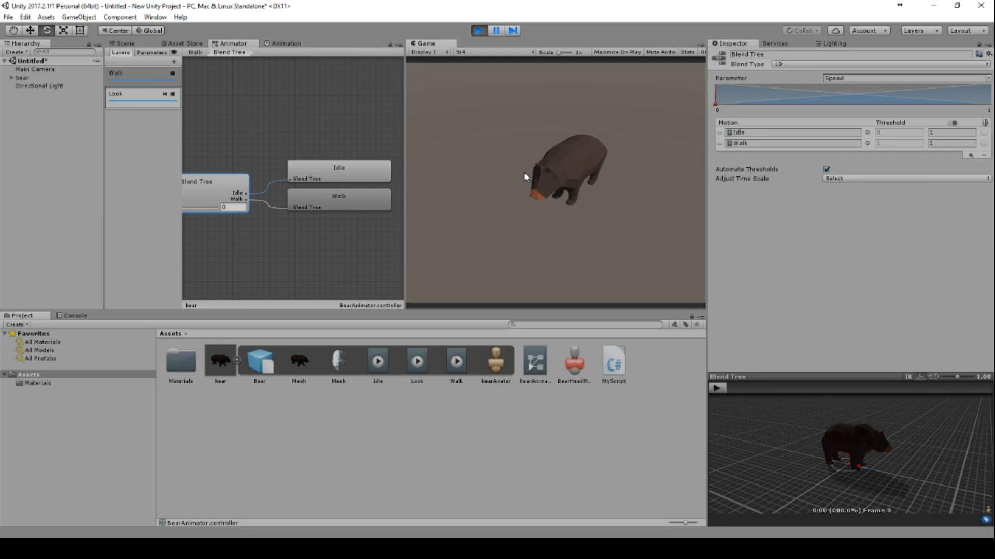
Step: View the walking bear from the Scene view, and stop the running game
left_click(126, 43)
mouse_move(268, 142)
middle_mouse_down()
mouse_move(282, 148)
mouse_move(258, 138)
middle_mouse_up()
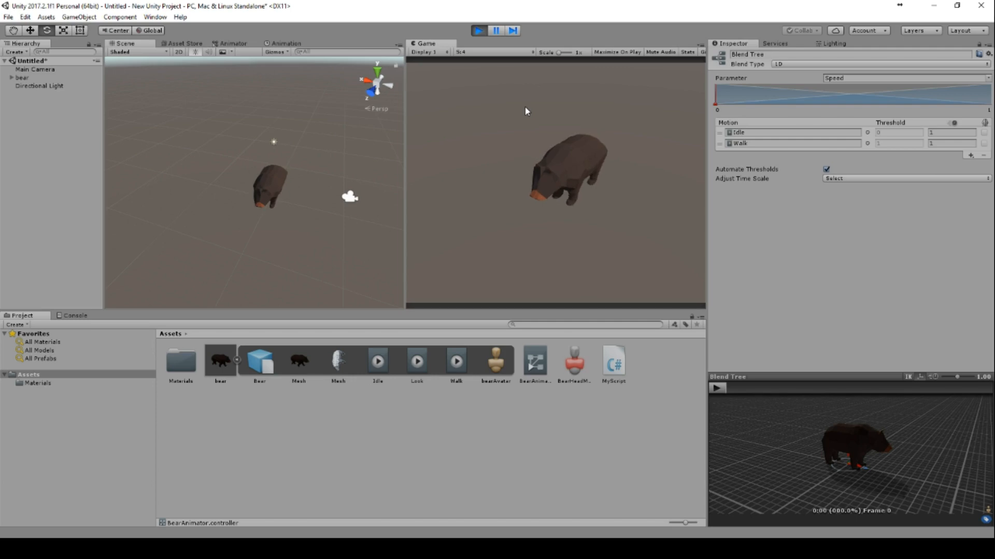
left_click(479, 30)
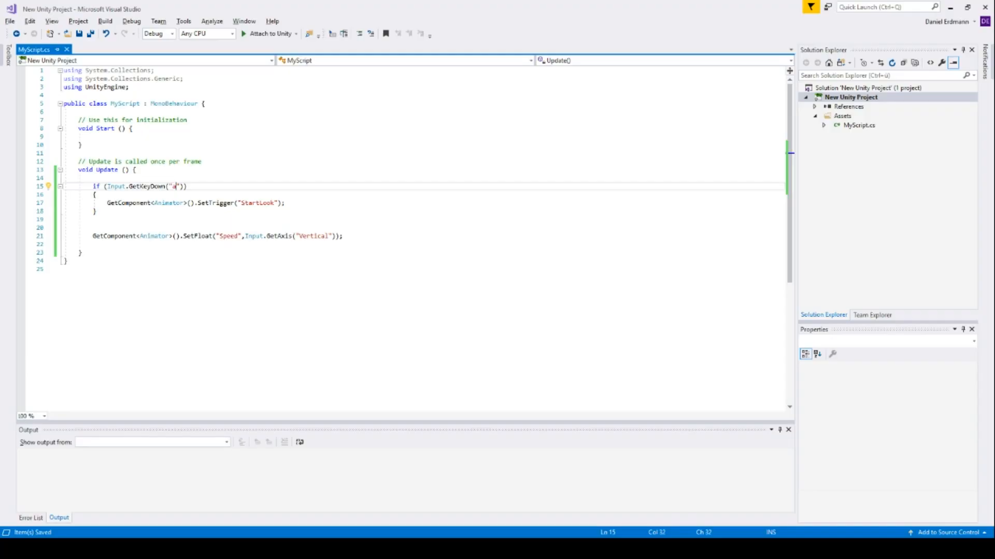
Step: Add the line transform.position += Vector3.forward * Time.deltaTime; after the Speed line in Update, and save the script
key("Return")
key("Return")
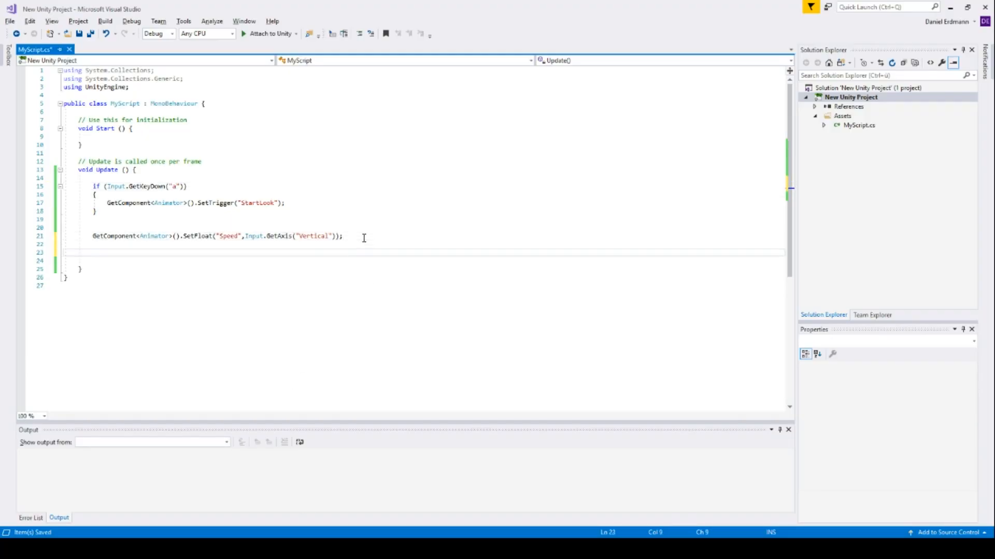
type("transform.position.")
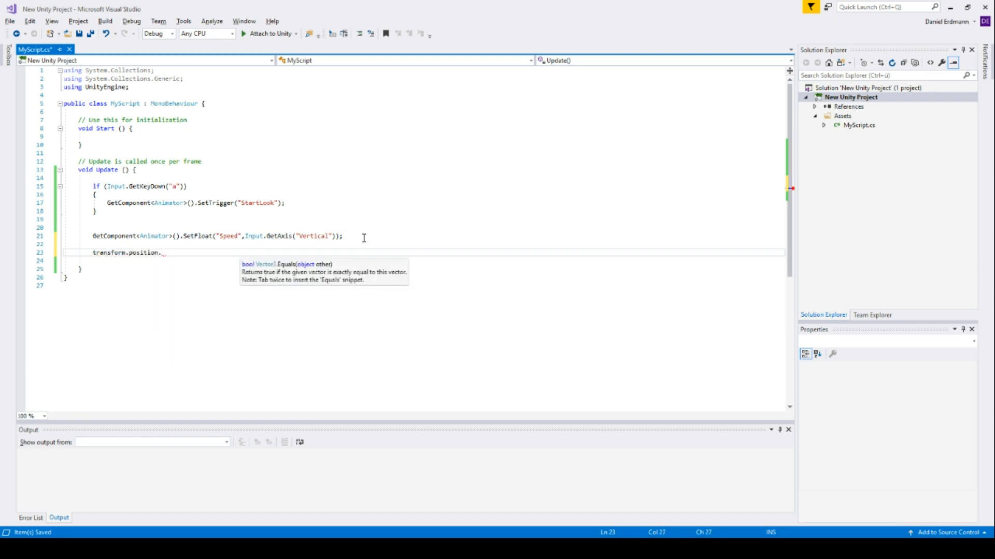
key("BackSpace")
type("+= v")
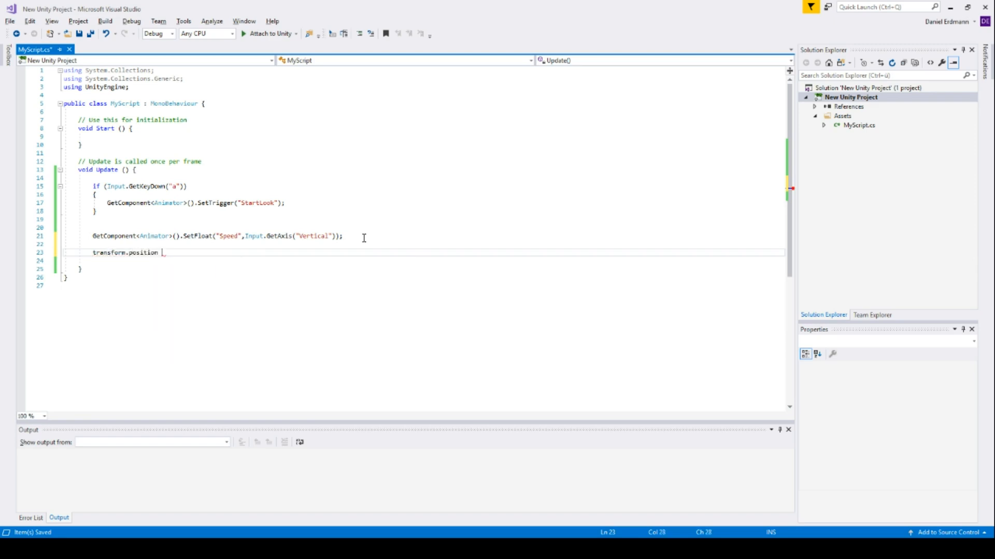
type("ector3.")
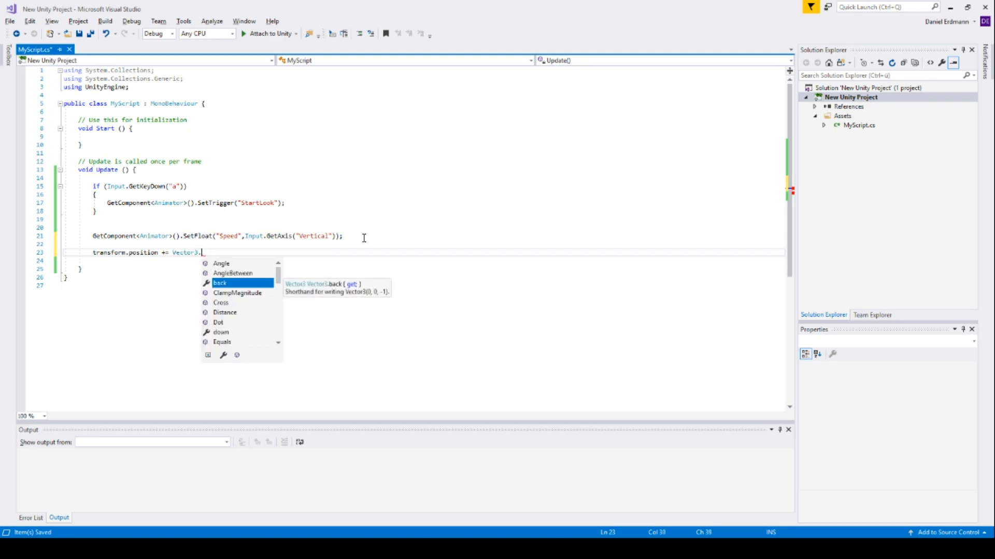
type("forward ")
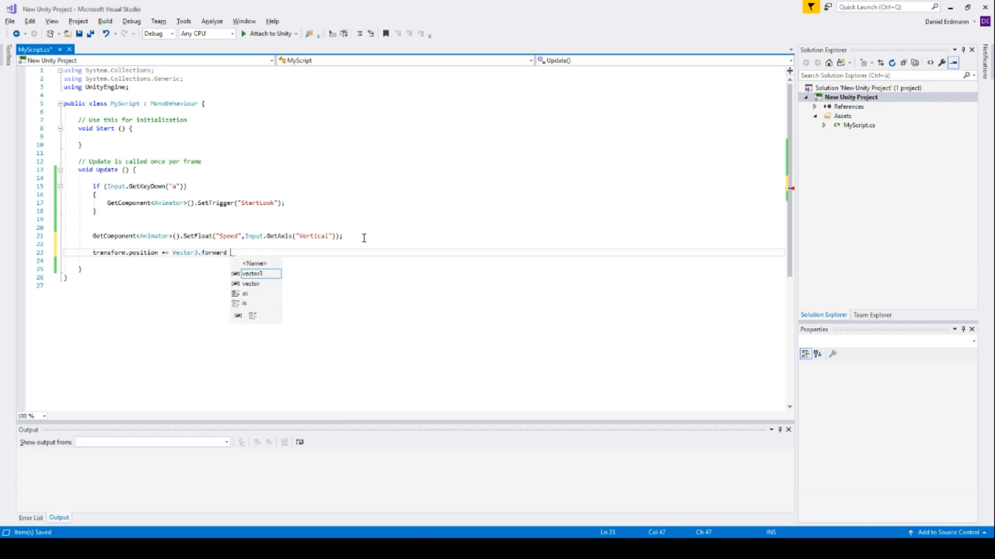
type("* Time.")
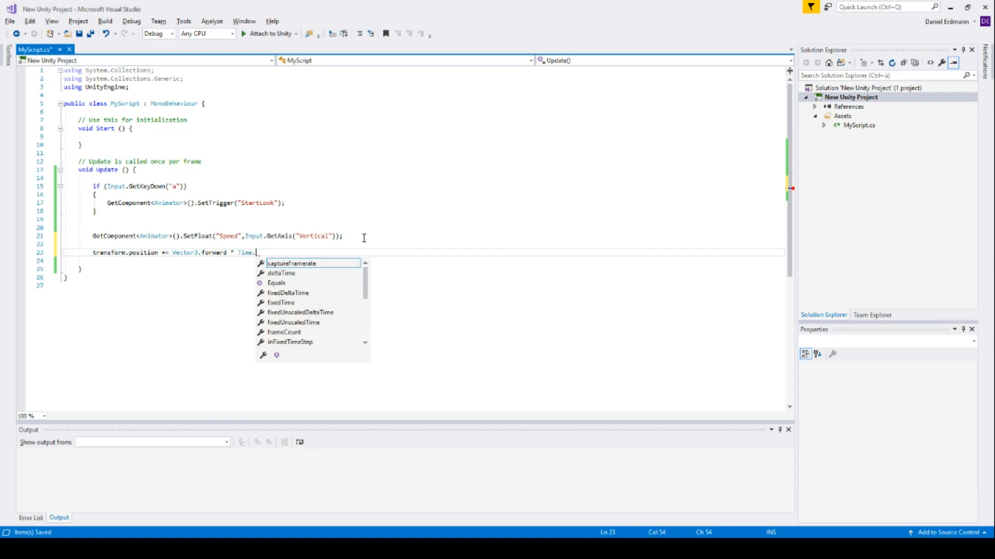
type("times")
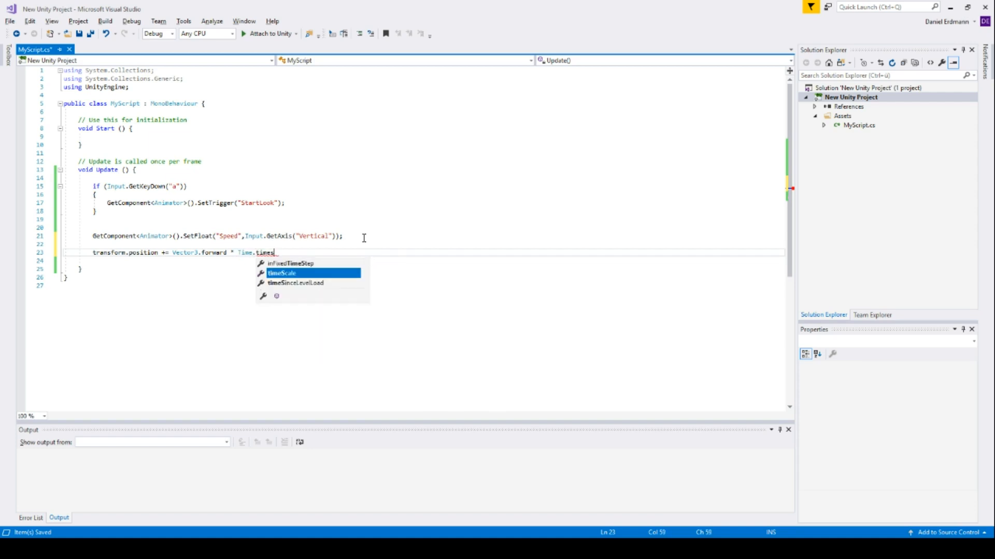
key("BackSpace")
key("BackSpace")
key("BackSpace")
key("BackSpace")
key("BackSpace")
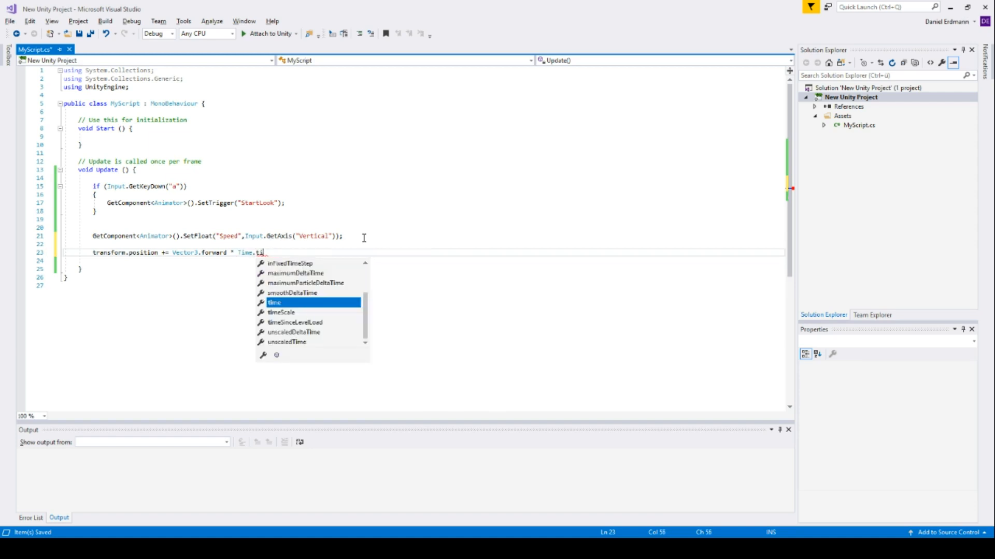
type("deltaTime;")
key("ctrl+s")
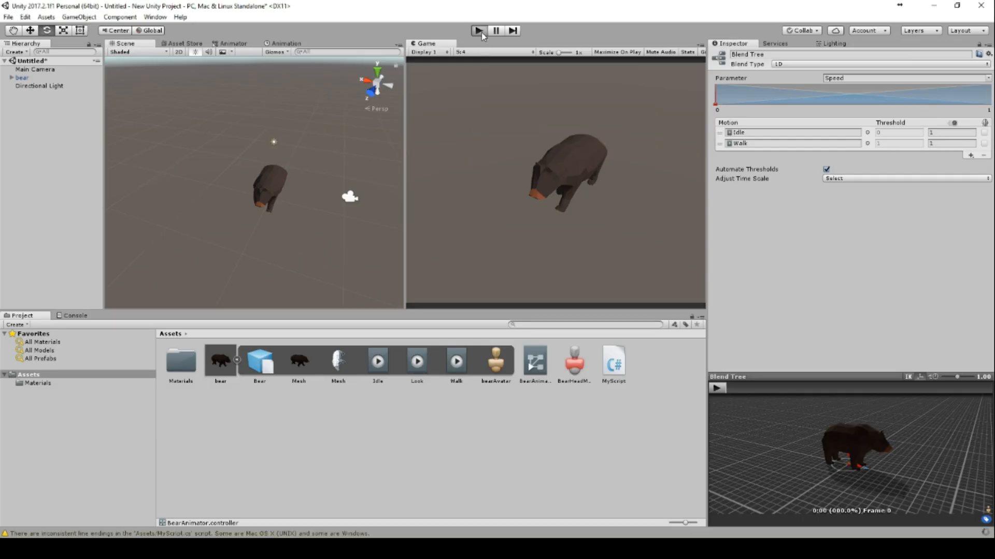
Step: Run the game in Unity to test the bear's forward movement, and stop it
left_click(478, 30)
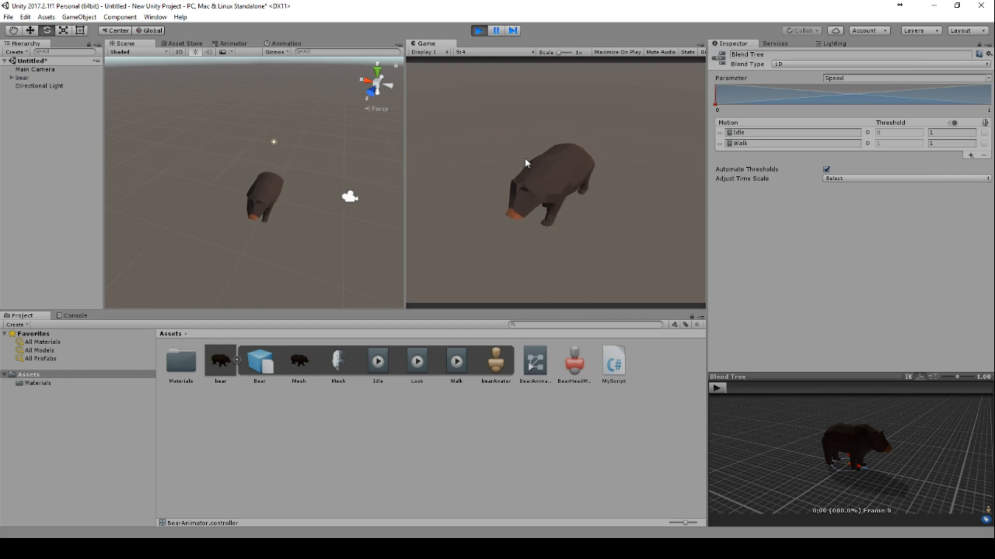
left_click(478, 31)
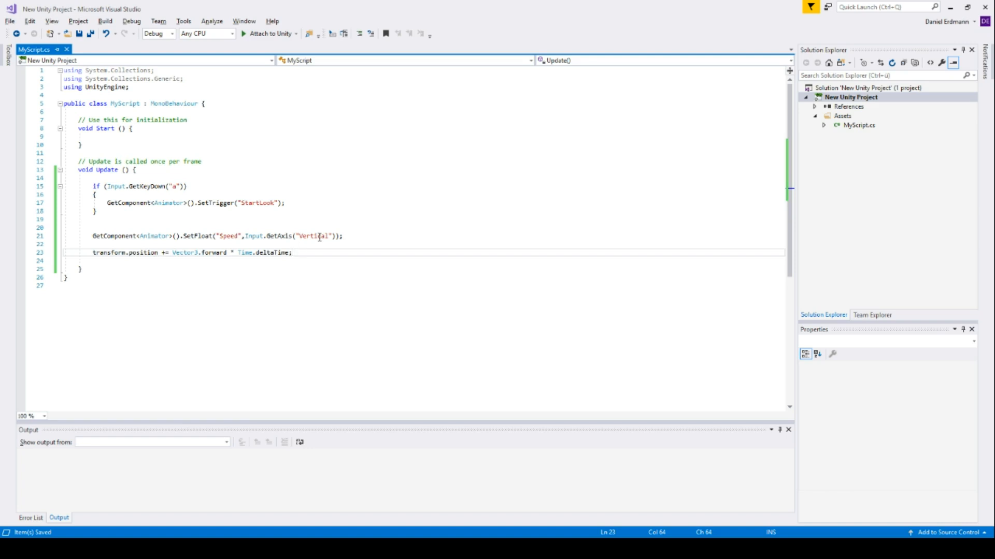
Step: In Visual Studio, multiply the position change in MyScript by Input.GetAxis("Vertical") and by 3f, and save the script
left_click_drag(336, 236, 246, 237)
key("ctrl+c")
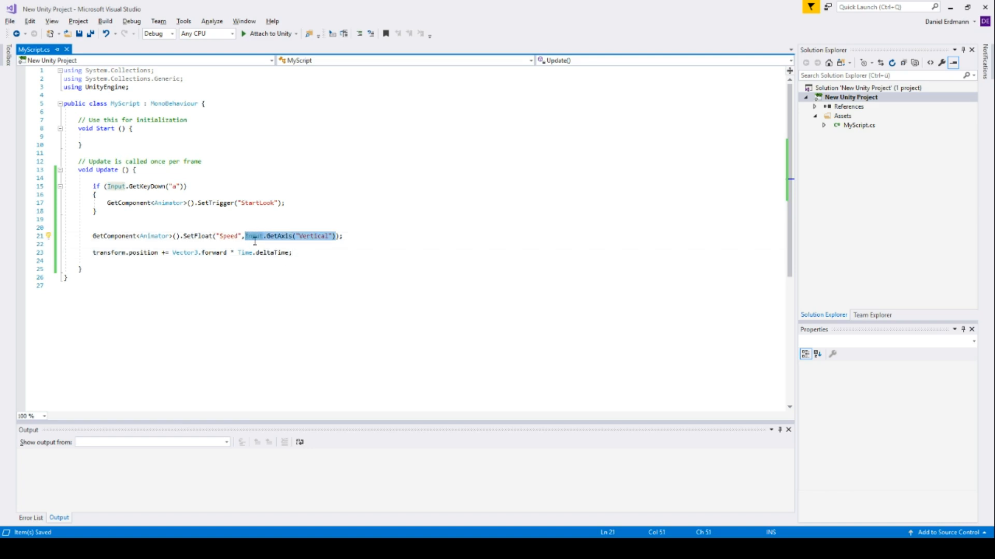
left_click(291, 252)
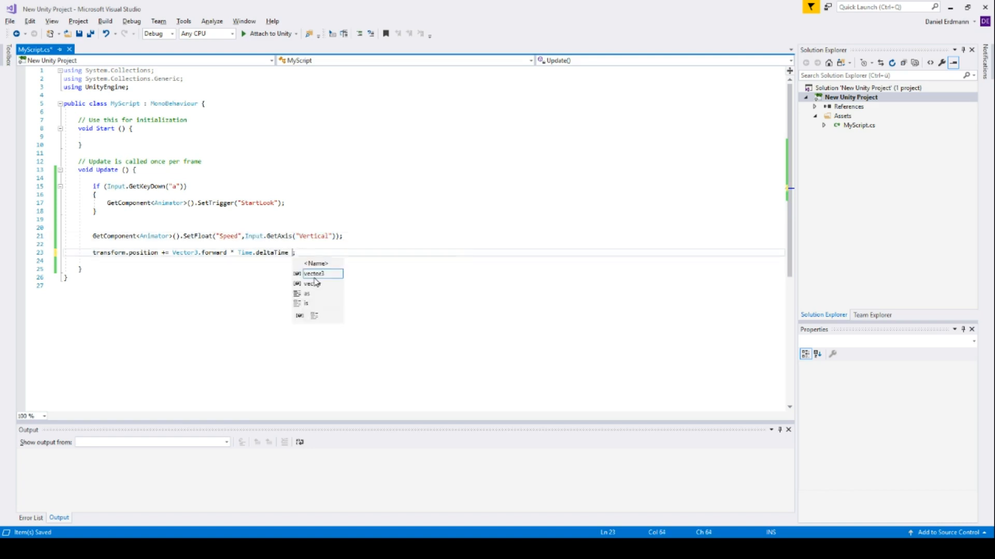
key("Menu")
key("Escape")
type("*")
key("ctrl+v")
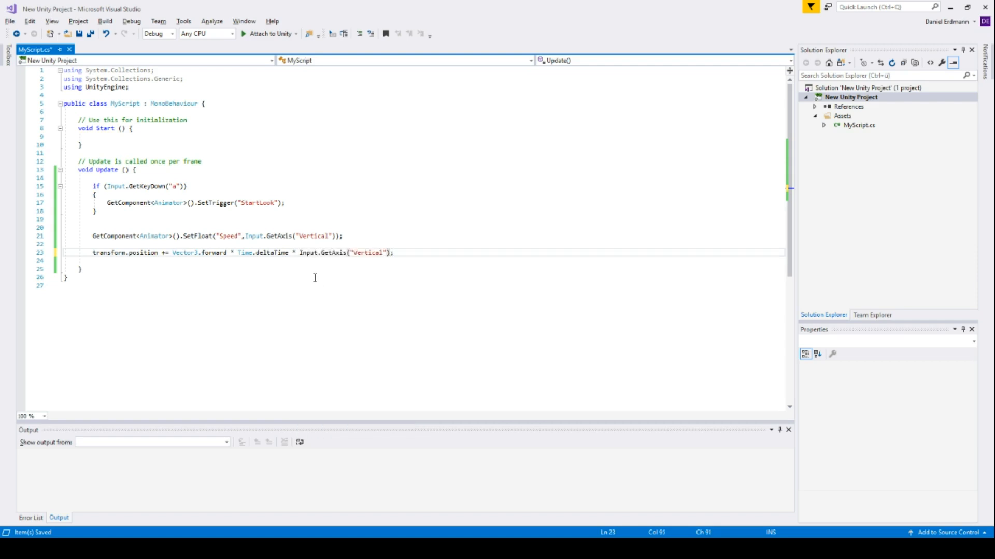
type("* 3f")
key("ctrl+s")
Step: Switch to Unity, run the game and test the input-driven bear movement, watching it from farther away in the Scene view
key("alt+Tab")
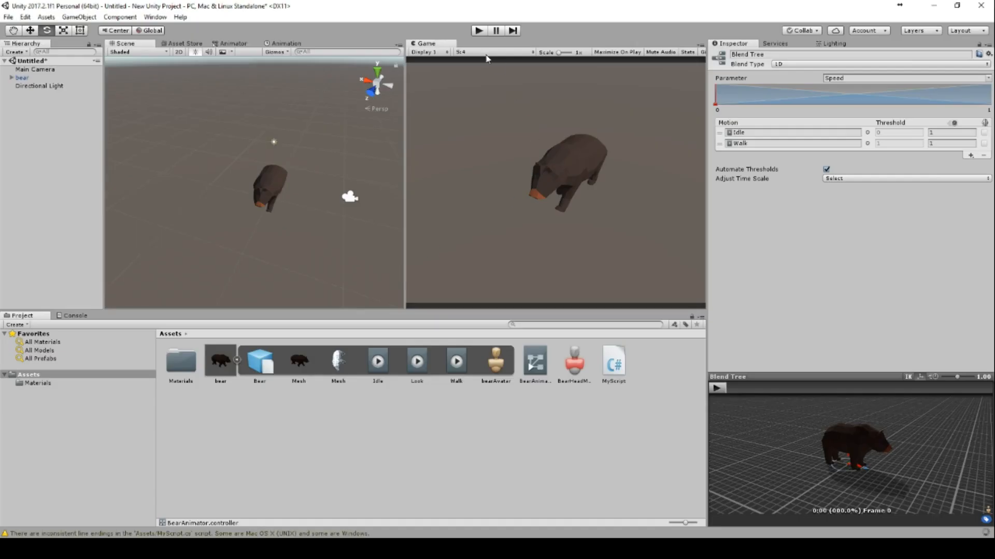
left_click(475, 30)
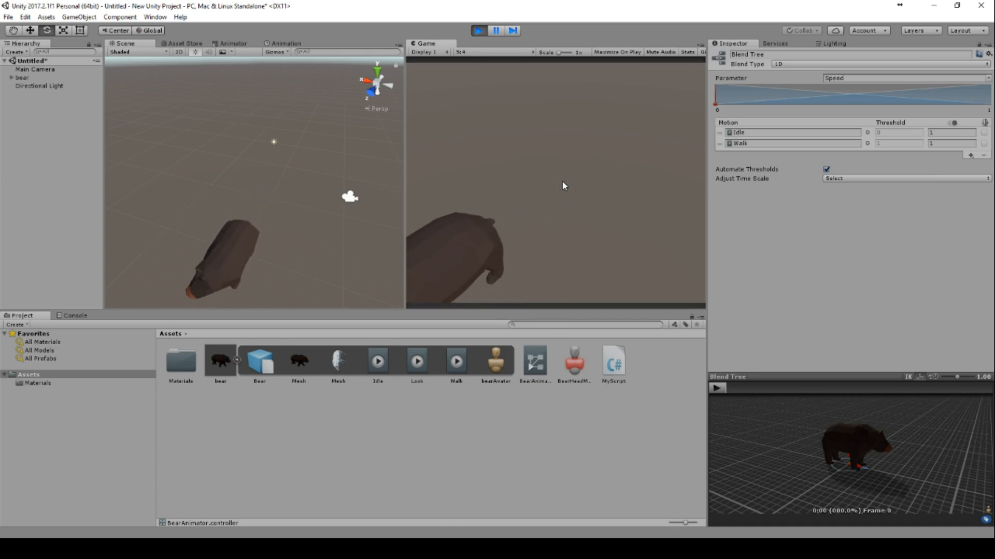
scroll(252, 192, "down", 3)
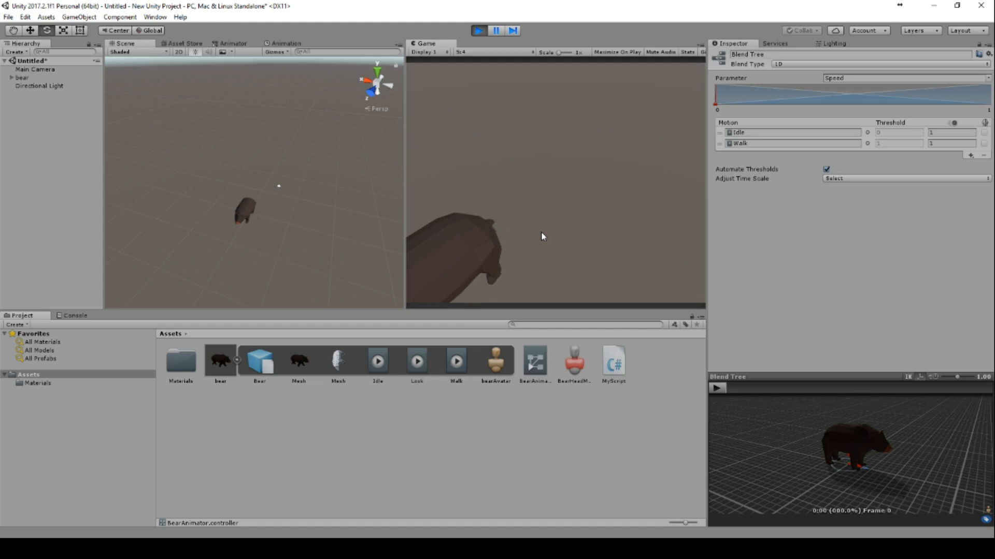